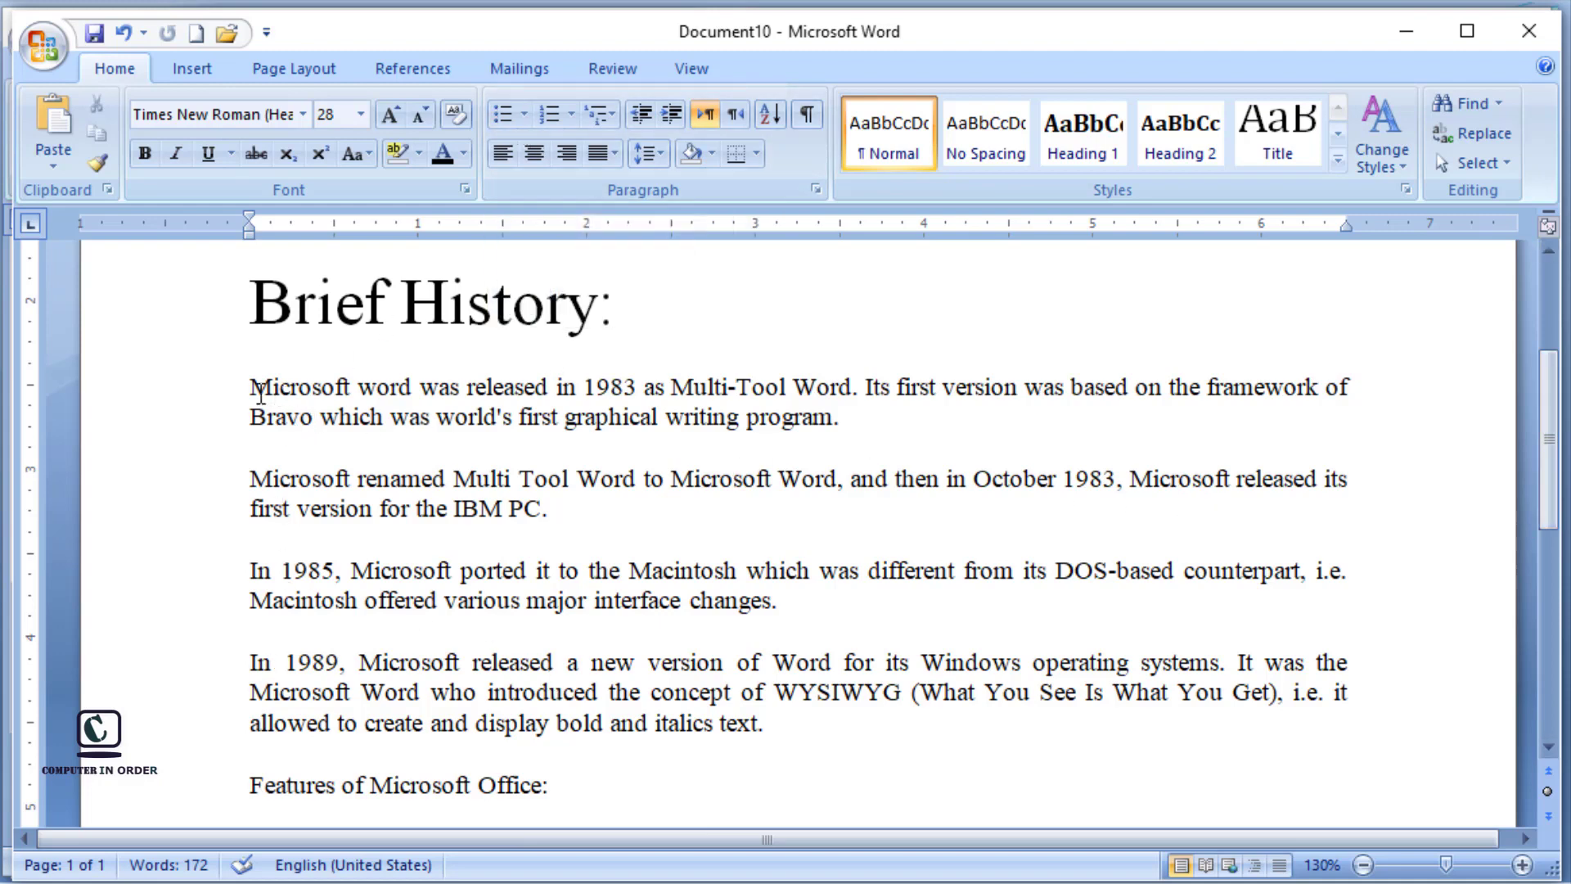
# Step: Try a round bulleted list on the four Brief History paragraphs, browse other bullet symbols, and undo the bullets
pyautogui.moveTo(282, 483); pyautogui.dragTo(341, 724)
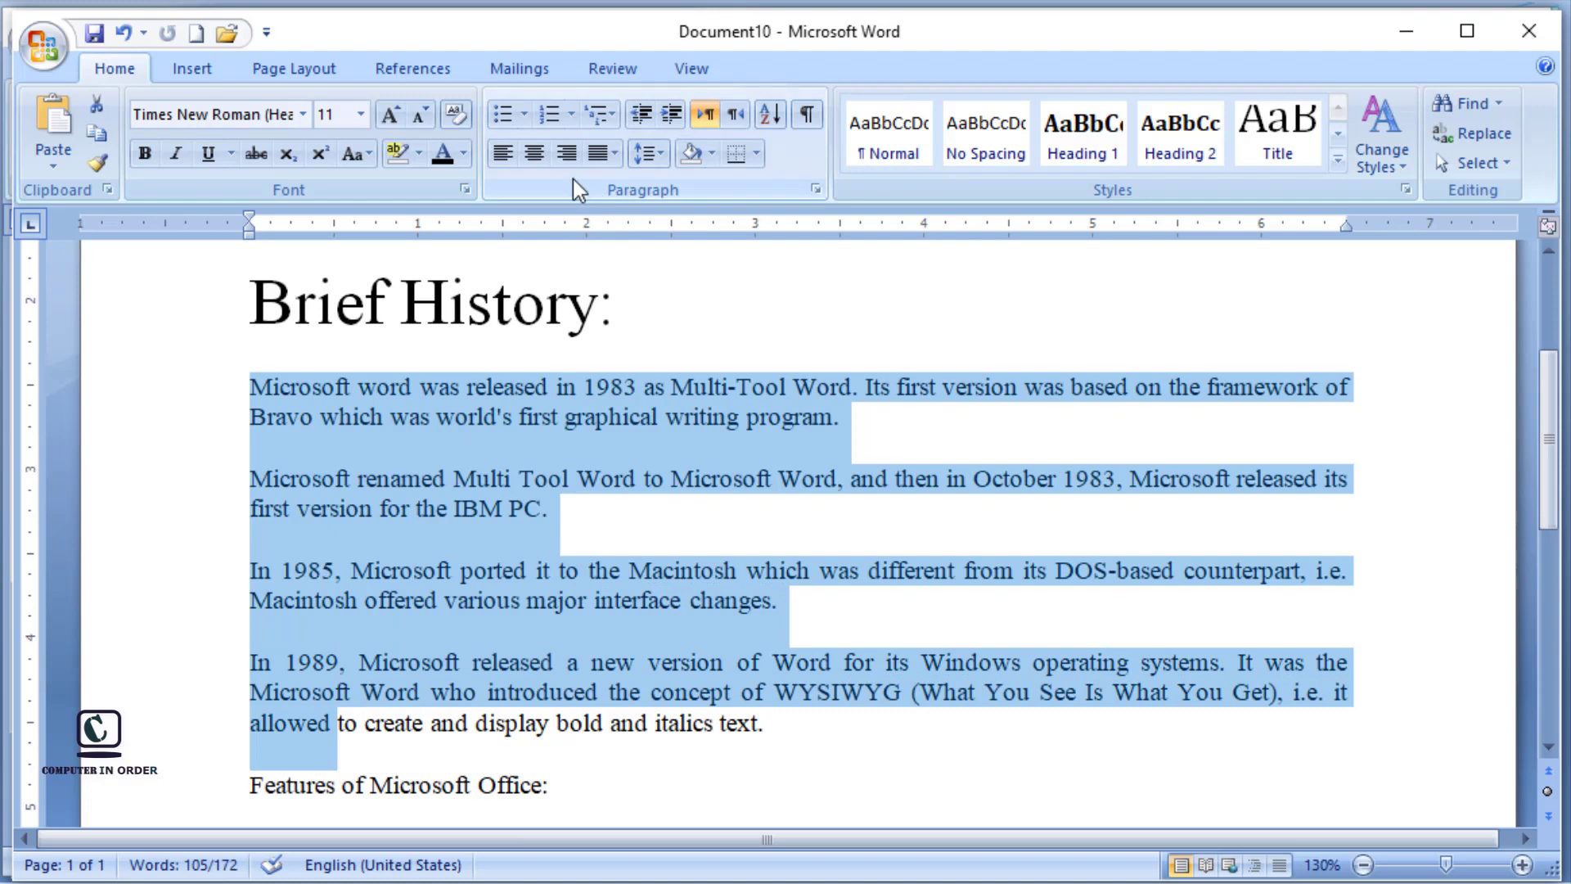
pyautogui.click(504, 119)
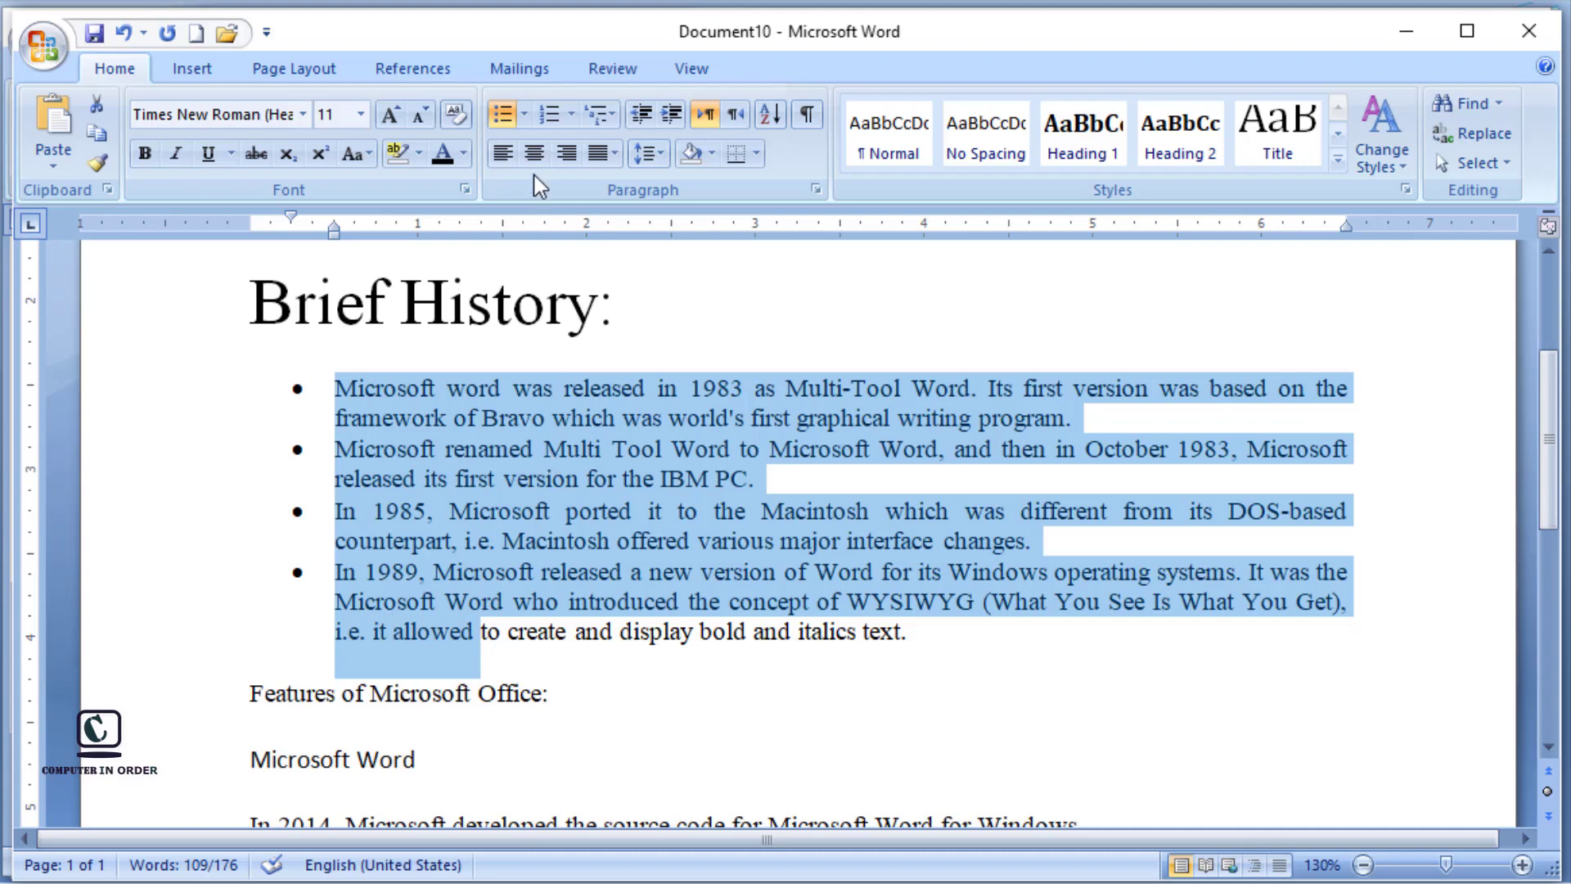
pyautogui.click(525, 119)
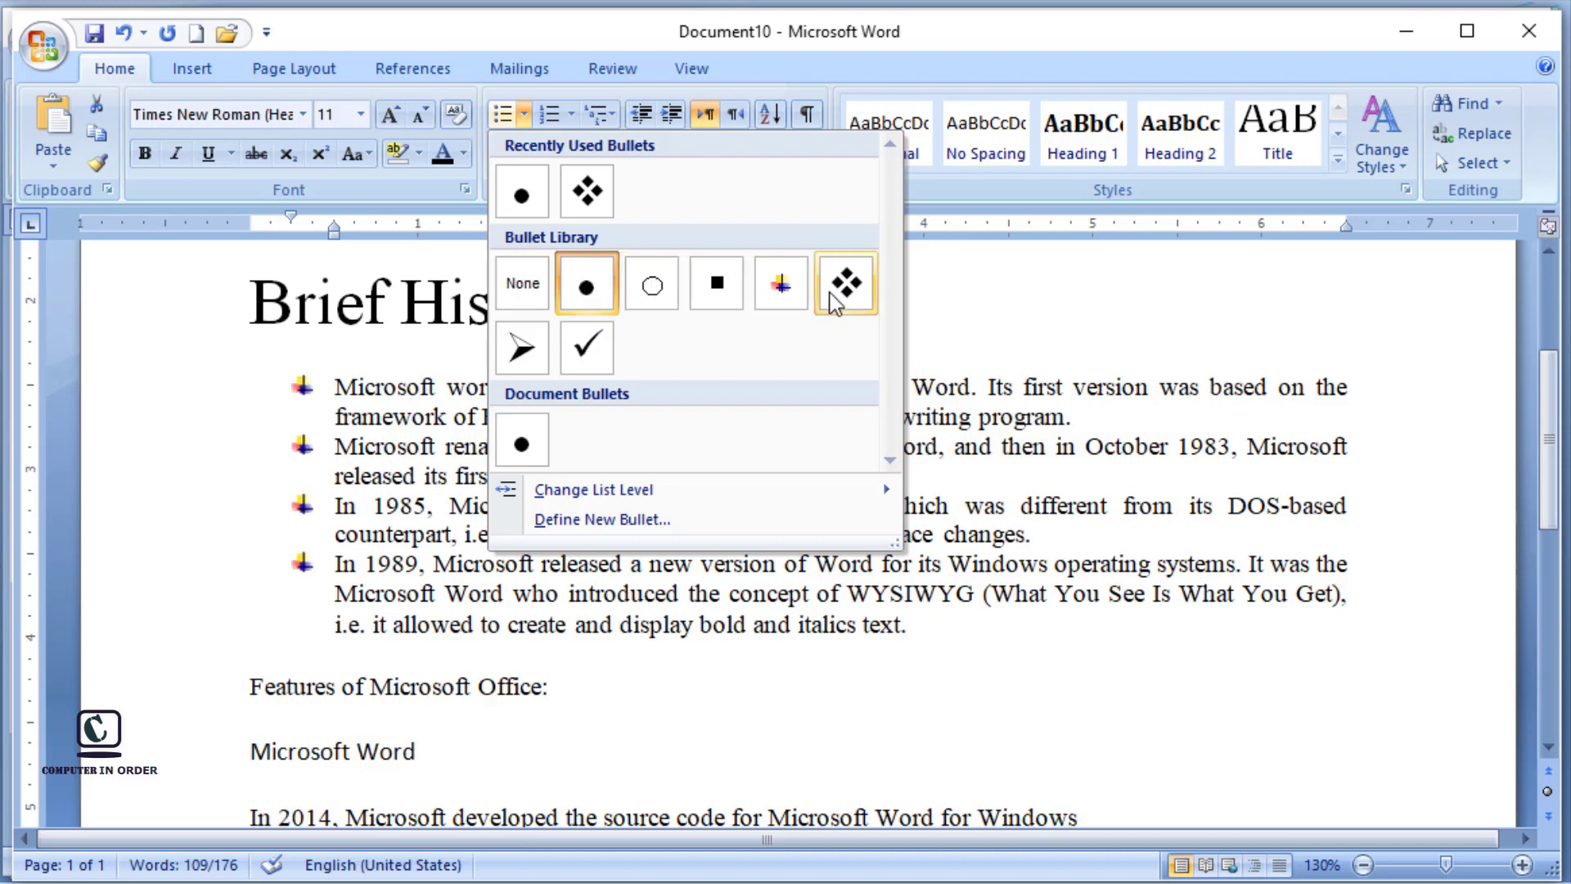
pyautogui.click(123, 34)
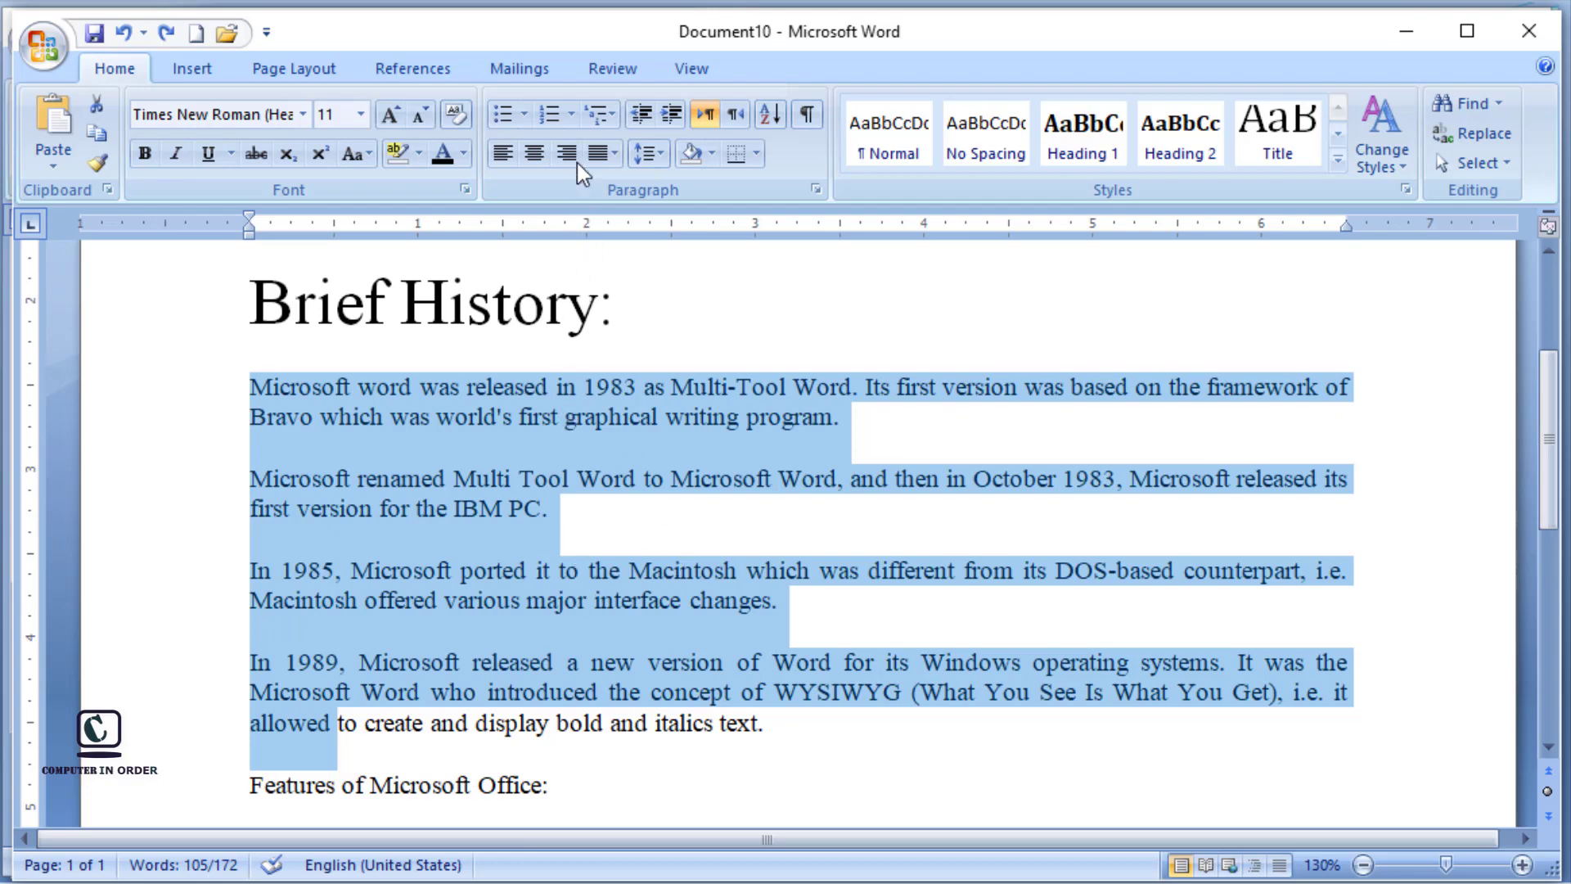
# Step: Try numbering the selected paragraphs as 1., 2., 3., apply a recently used number format, and undo the numbering
pyautogui.click(548, 115)
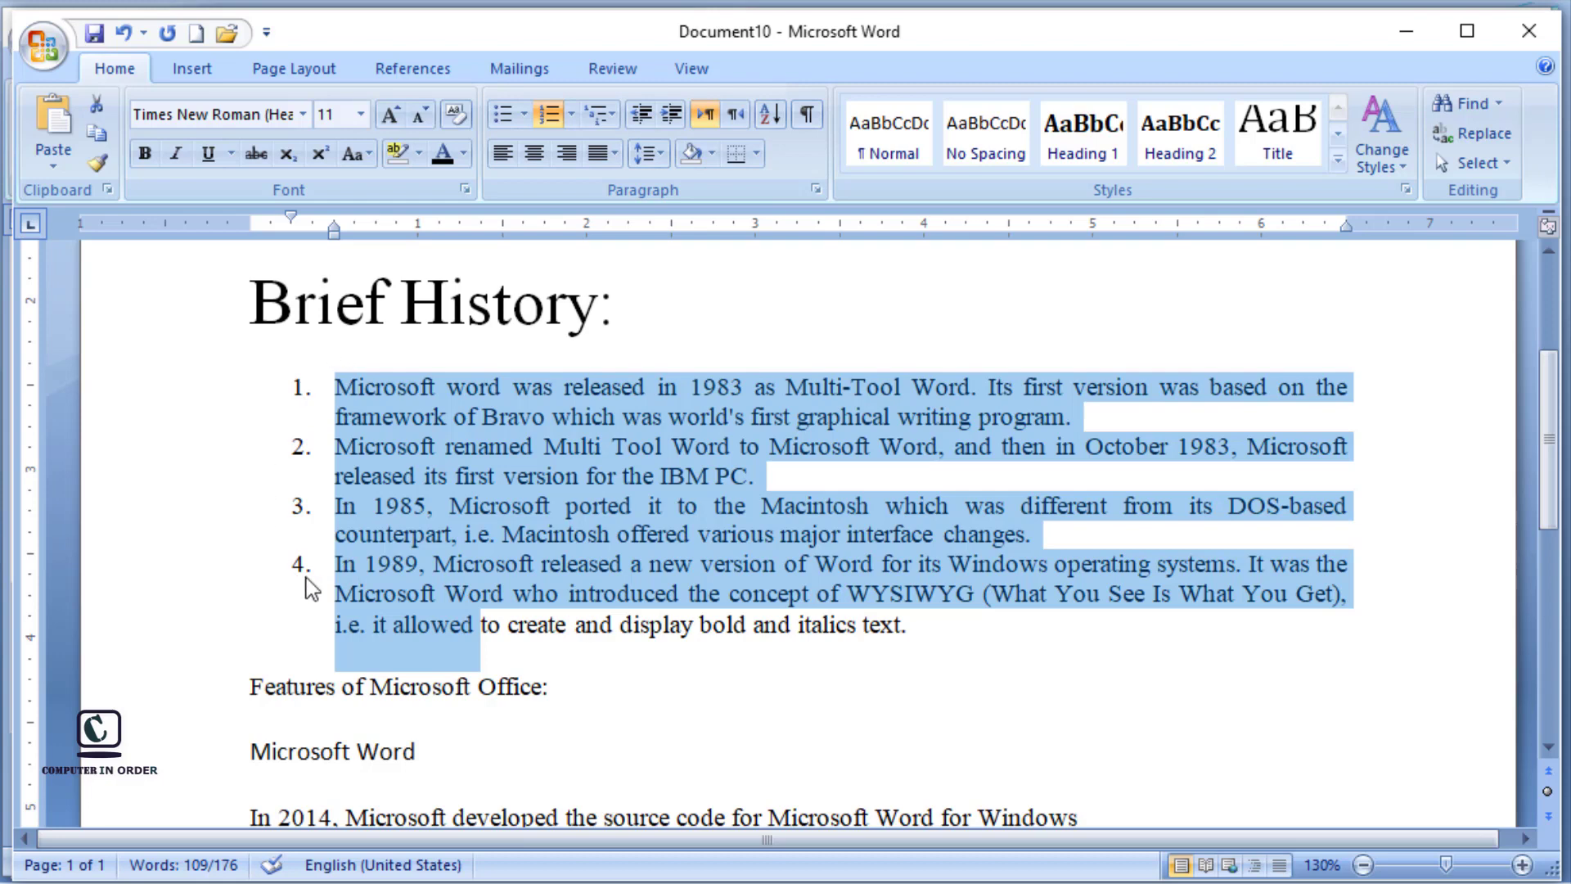
pyautogui.click(573, 115)
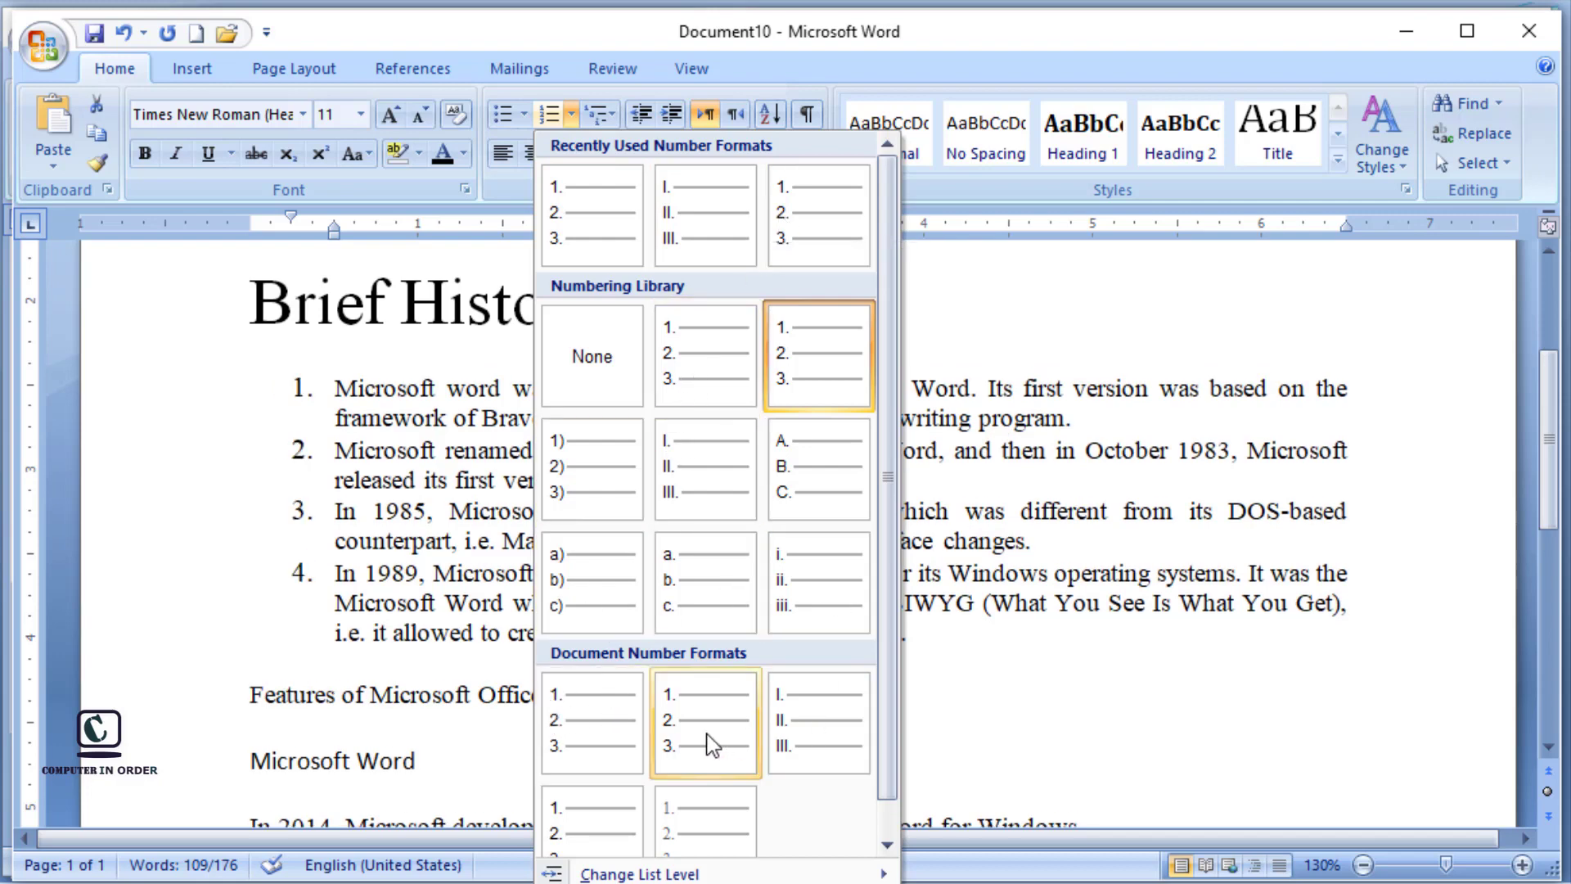
pyautogui.click(608, 211)
pyautogui.click(123, 34)
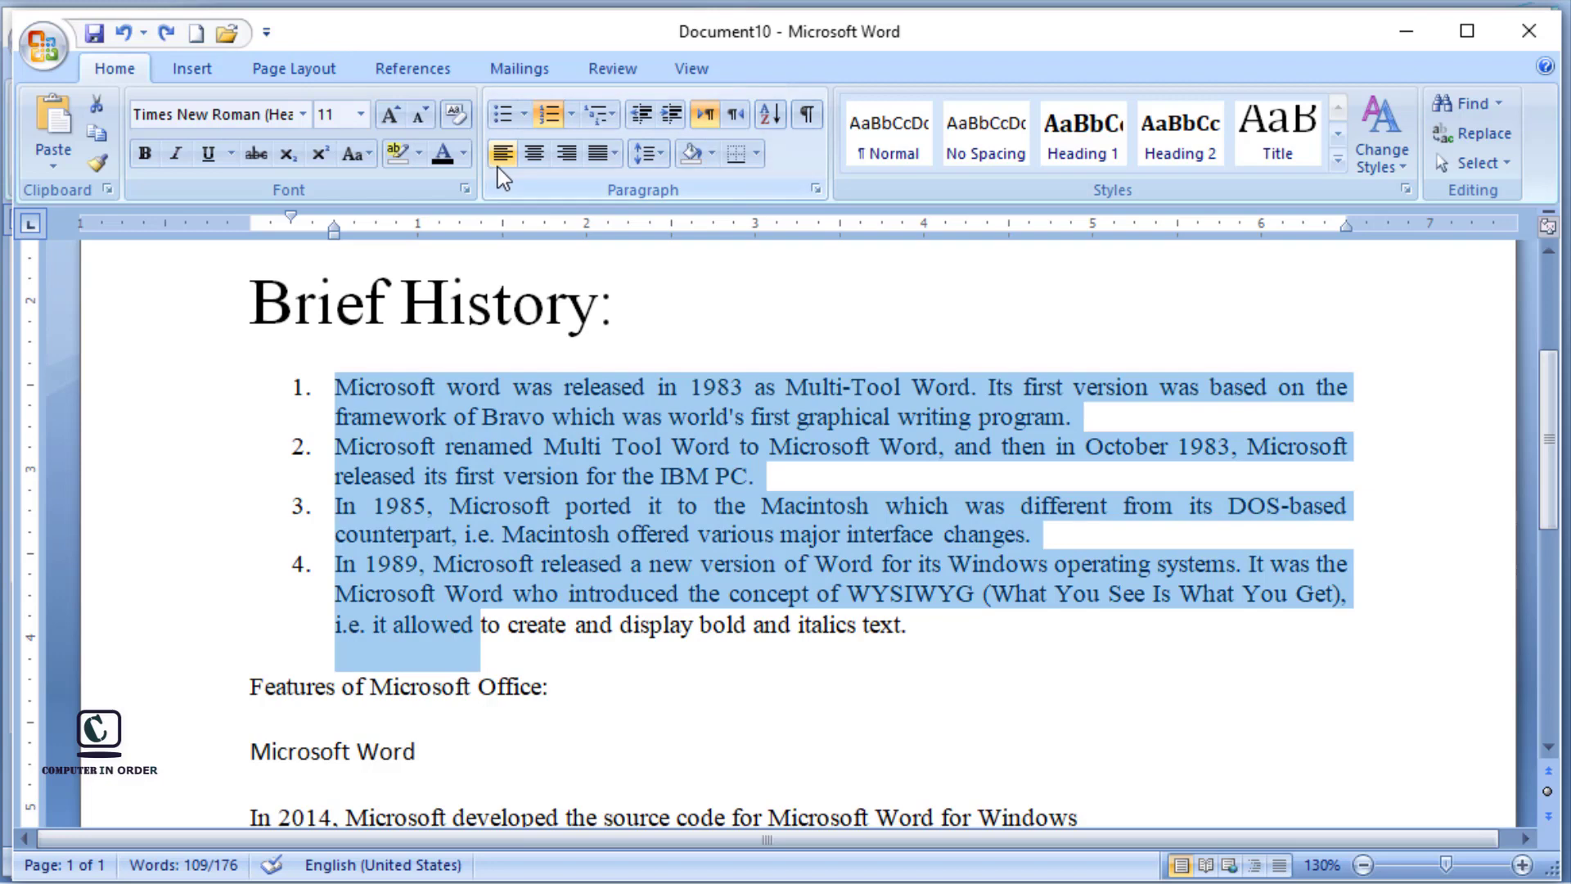
pyautogui.click(123, 33)
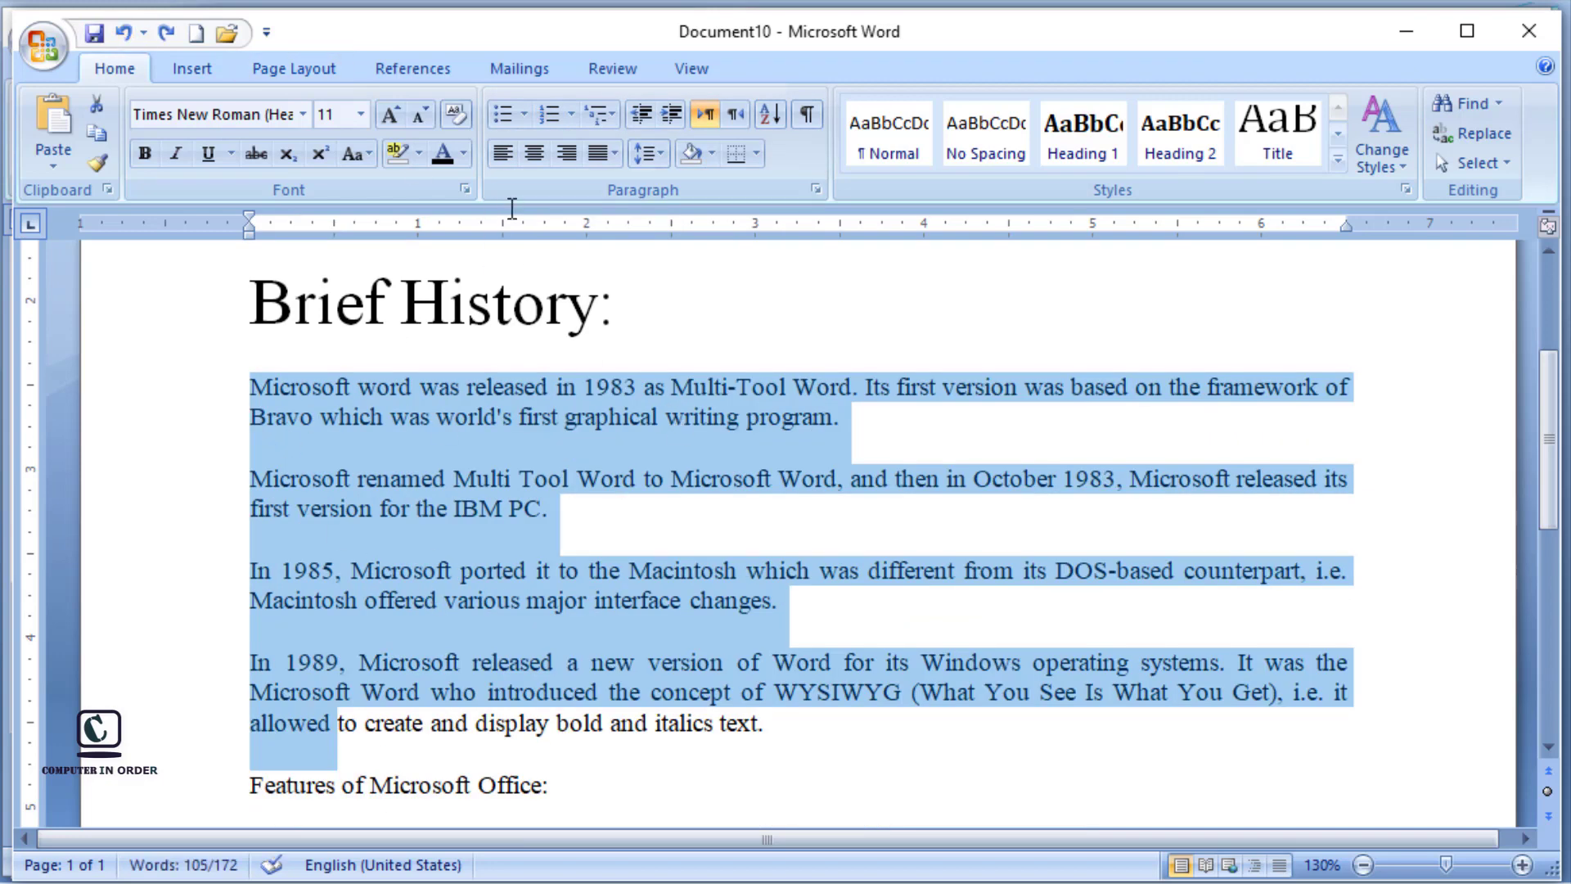
# Step: Try left, centre and right alignment on the selected Brief History paragraphs, and finish with Justify alignment
pyautogui.click(509, 150)
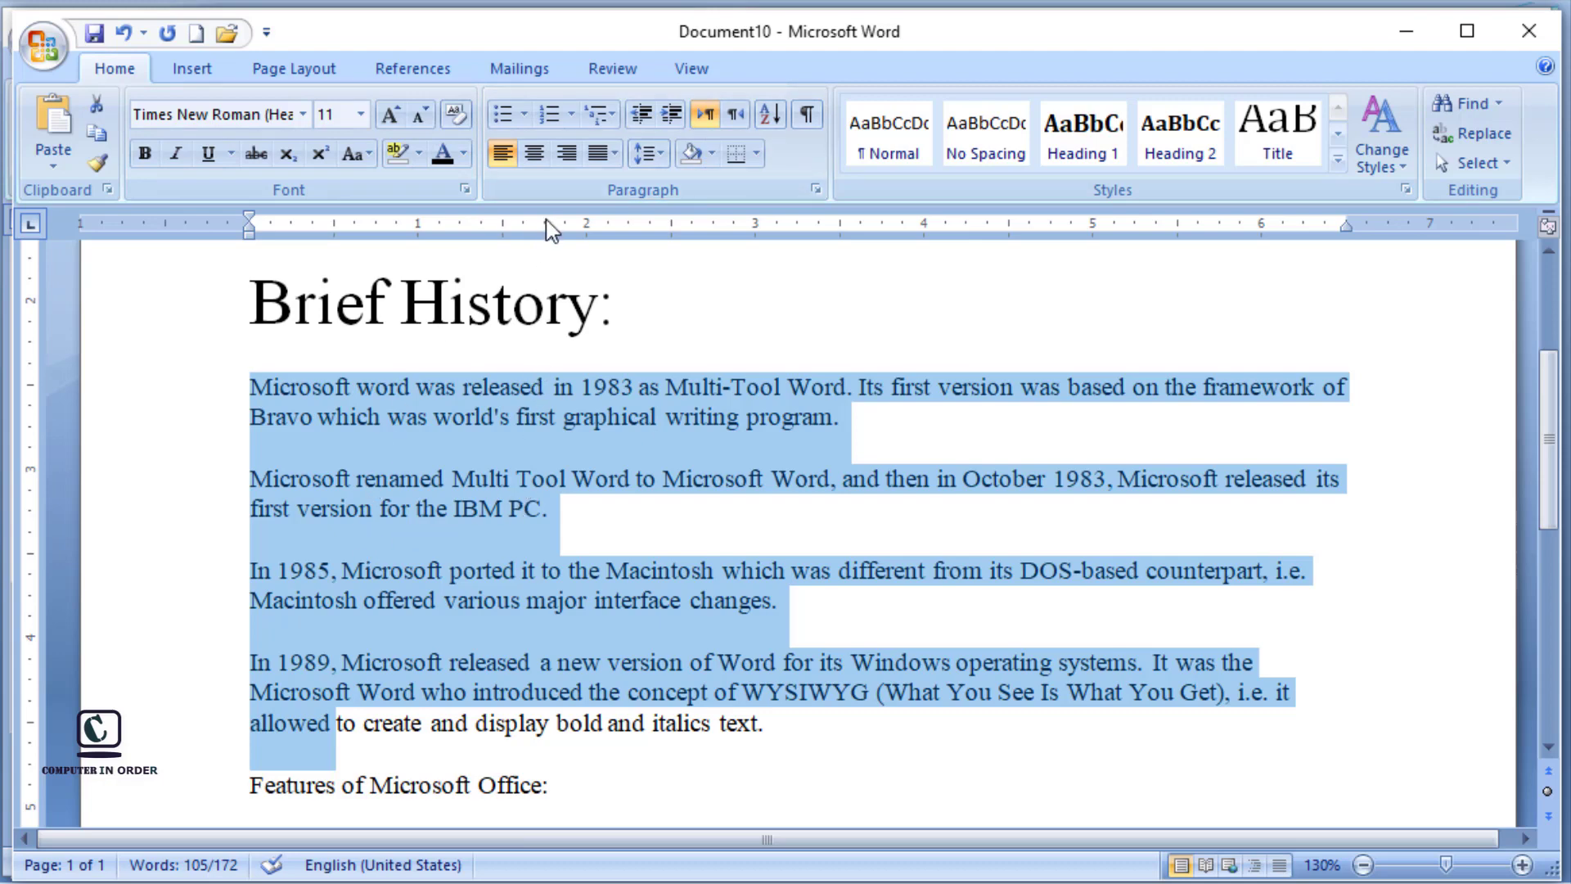
pyautogui.click(535, 154)
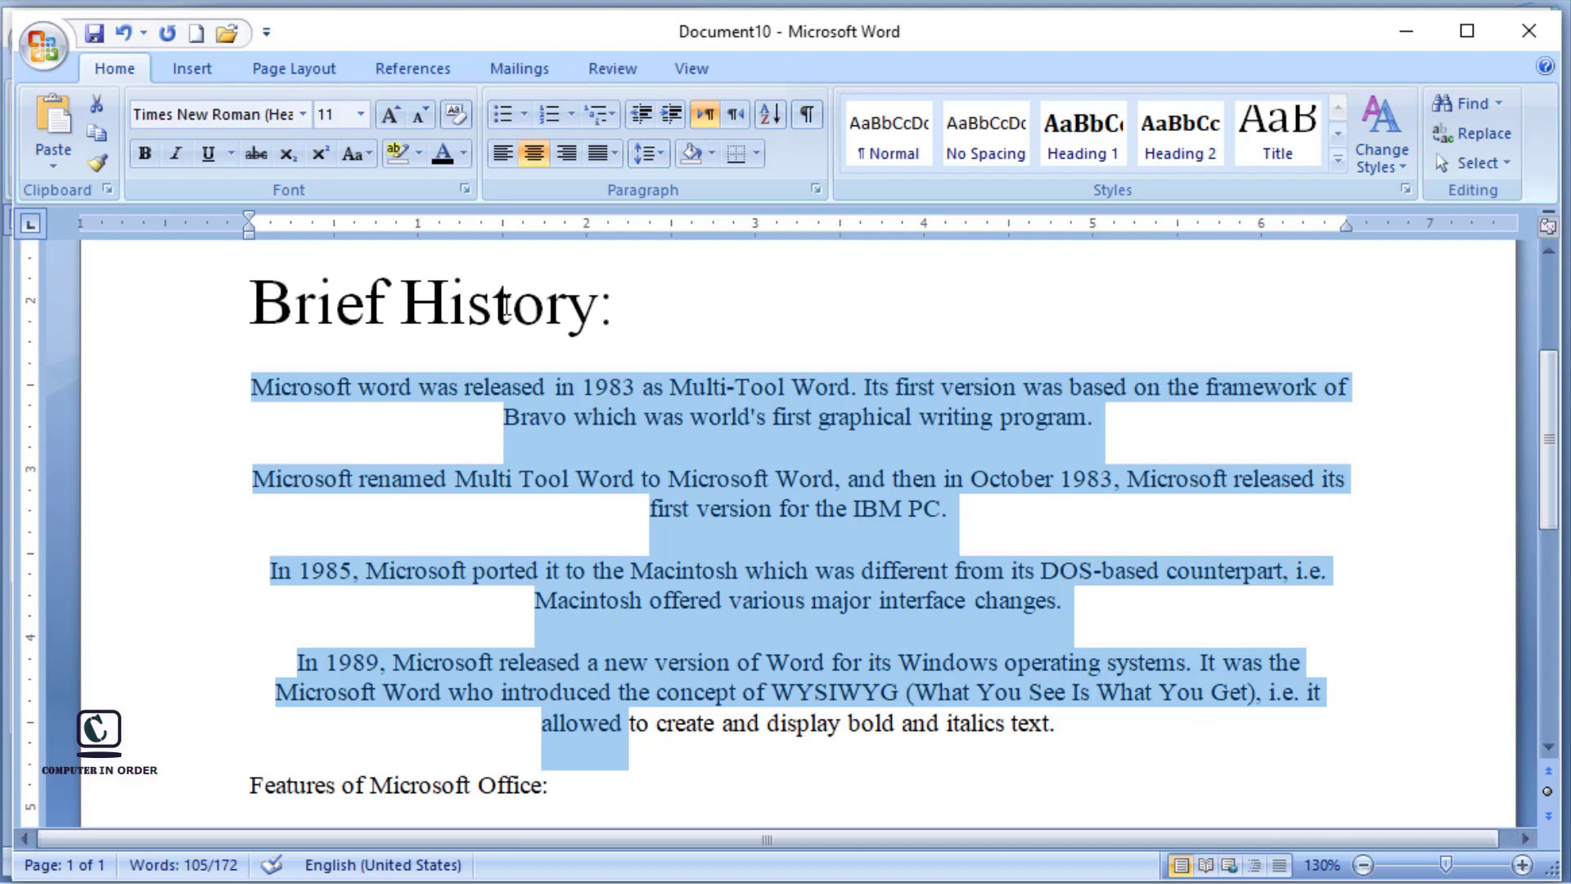
pyautogui.click(572, 160)
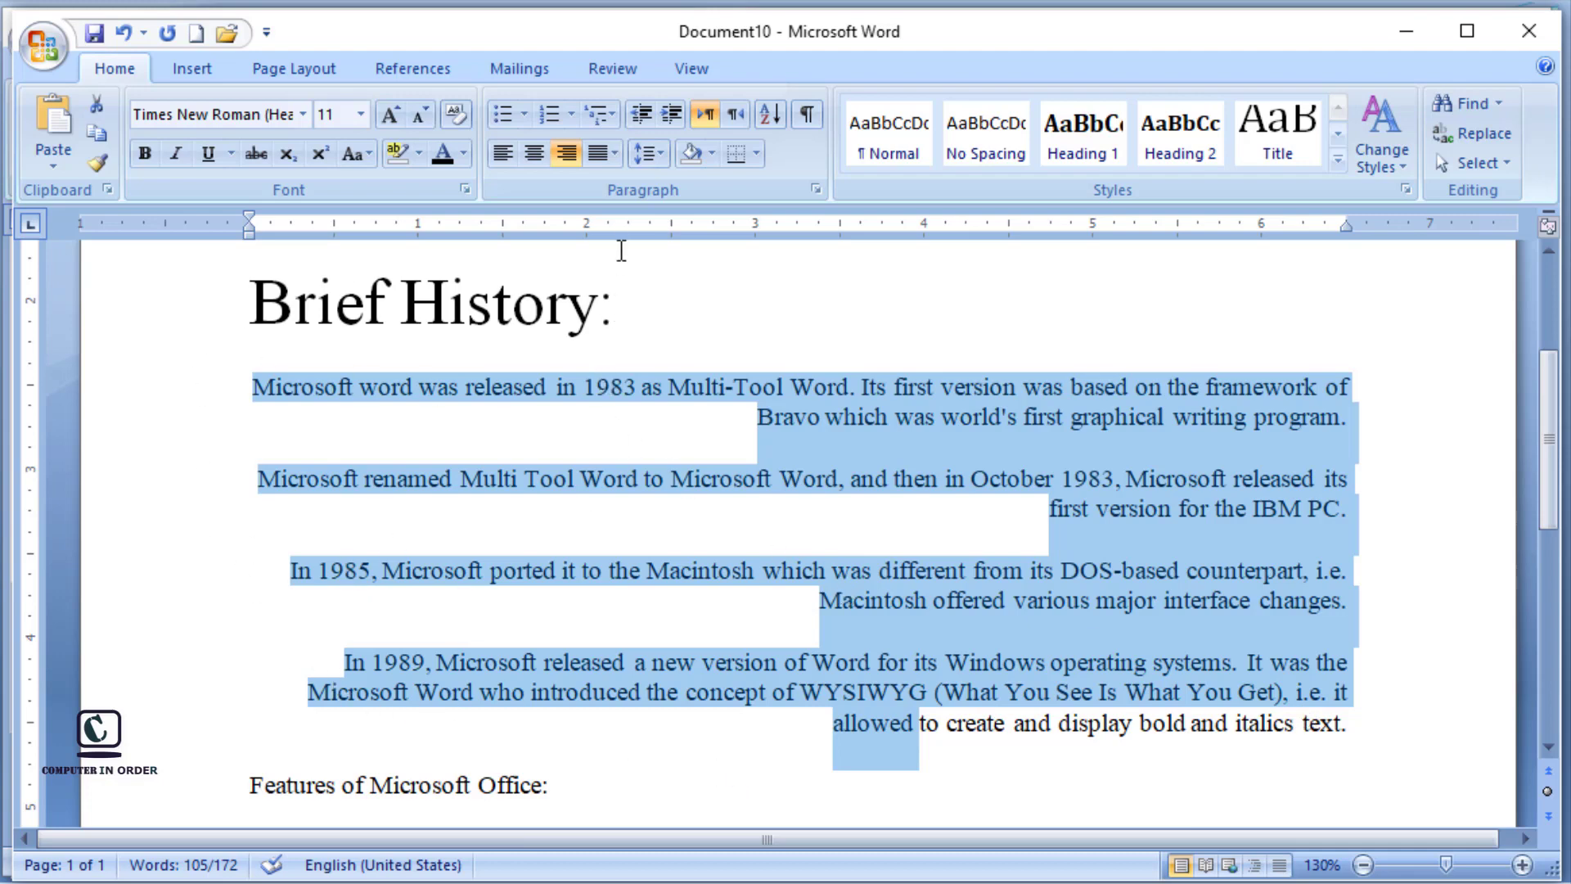
pyautogui.click(616, 155)
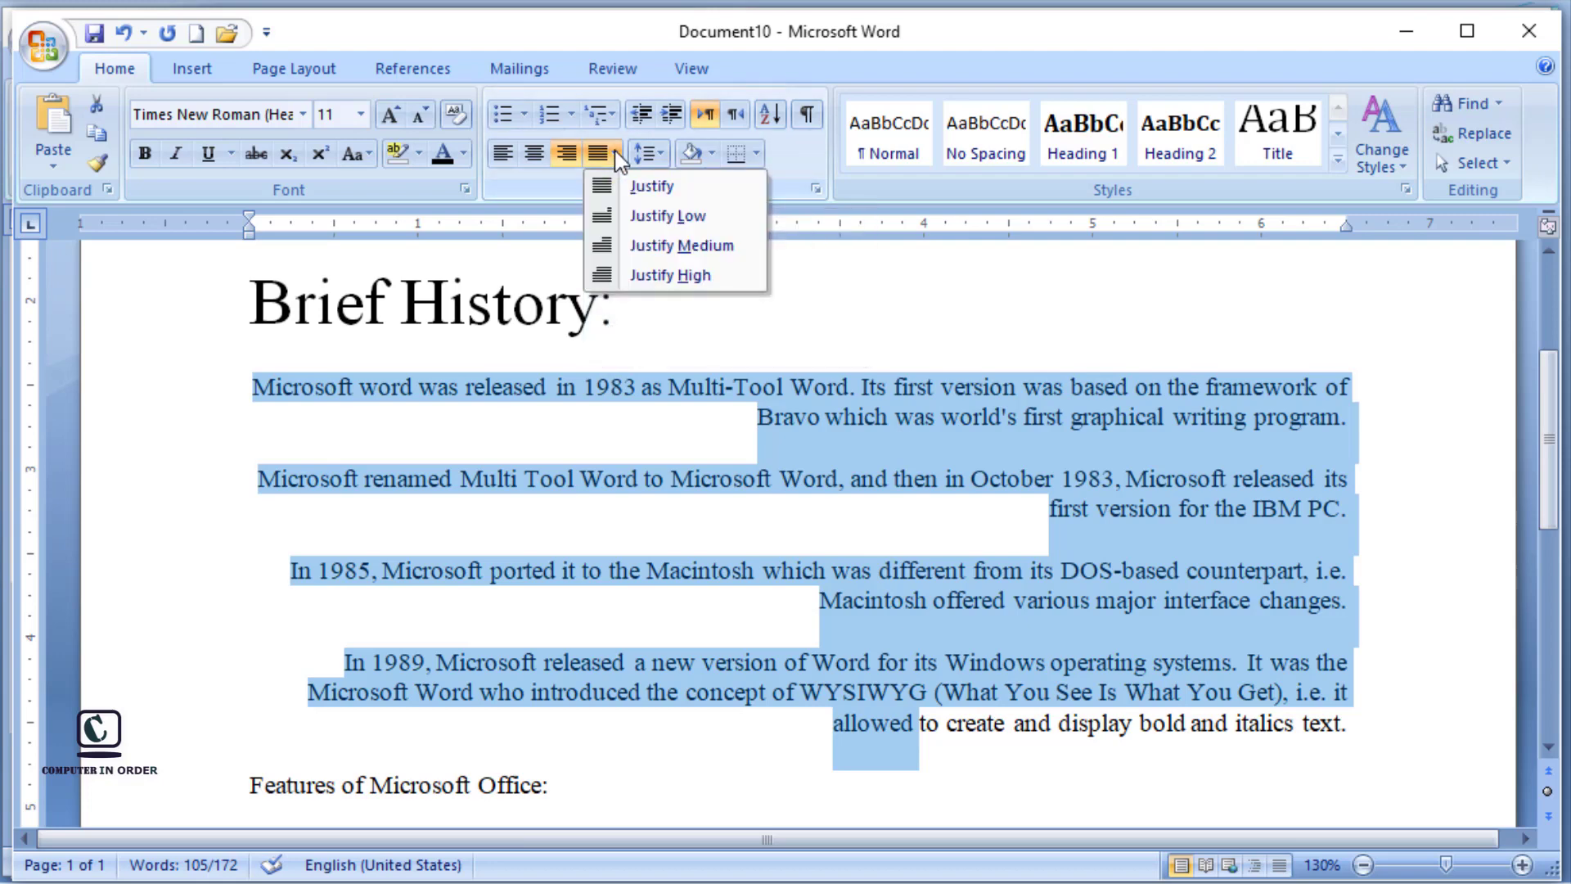
pyautogui.click(635, 188)
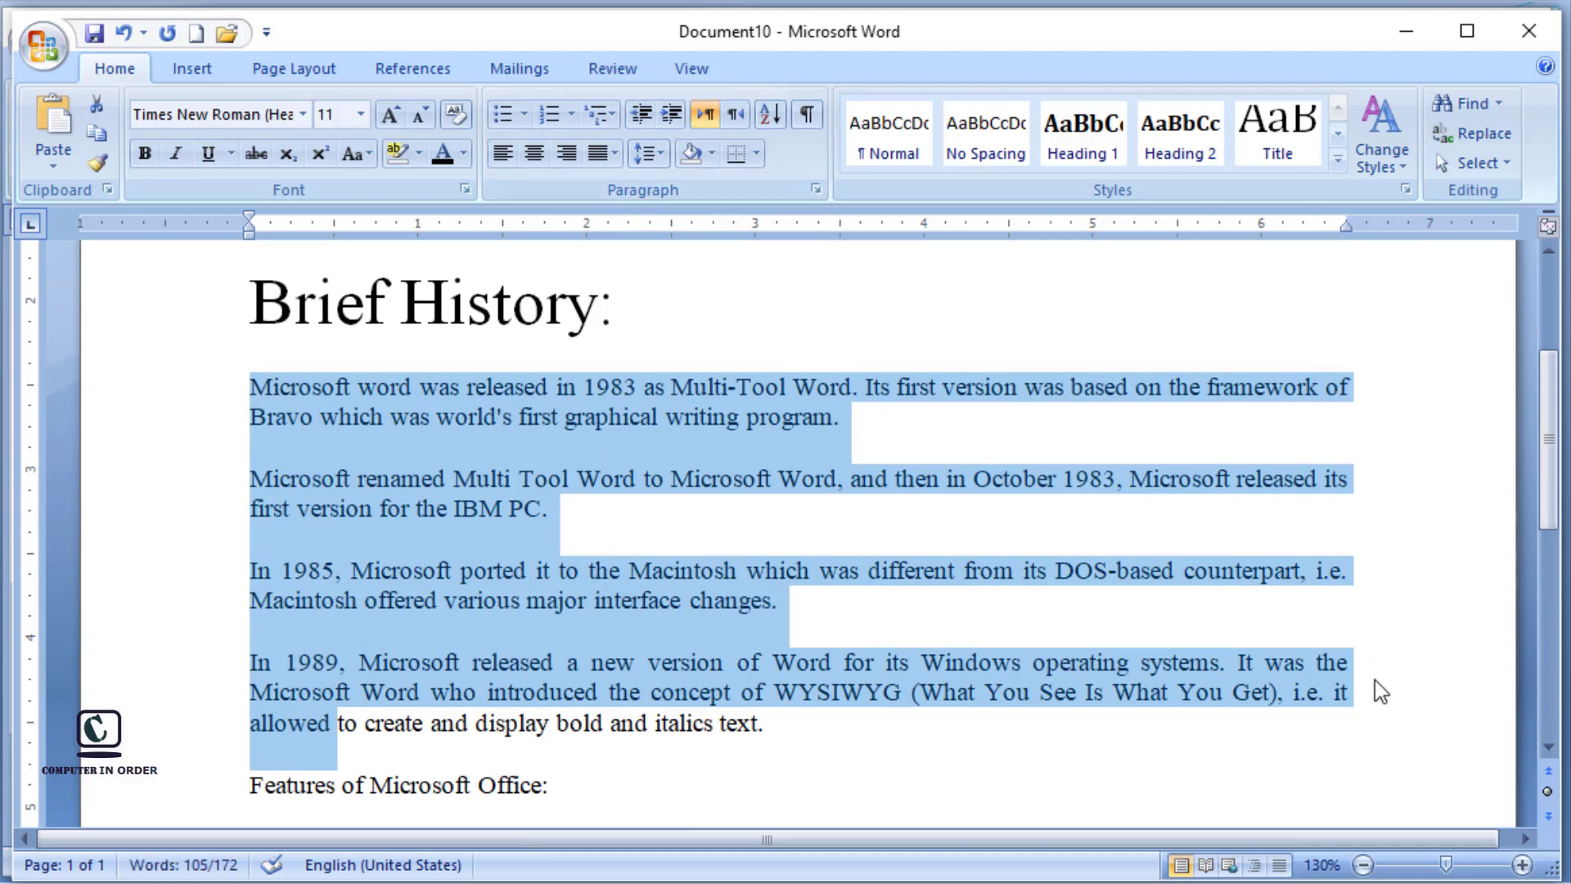
# Step: Select all four Brief History paragraphs completely and try line spacing of 1.15 and 1.5 on them
pyautogui.click(1097, 420)
pyautogui.click(250, 387)
pyautogui.moveTo(284, 429); pyautogui.dragTo(767, 739)
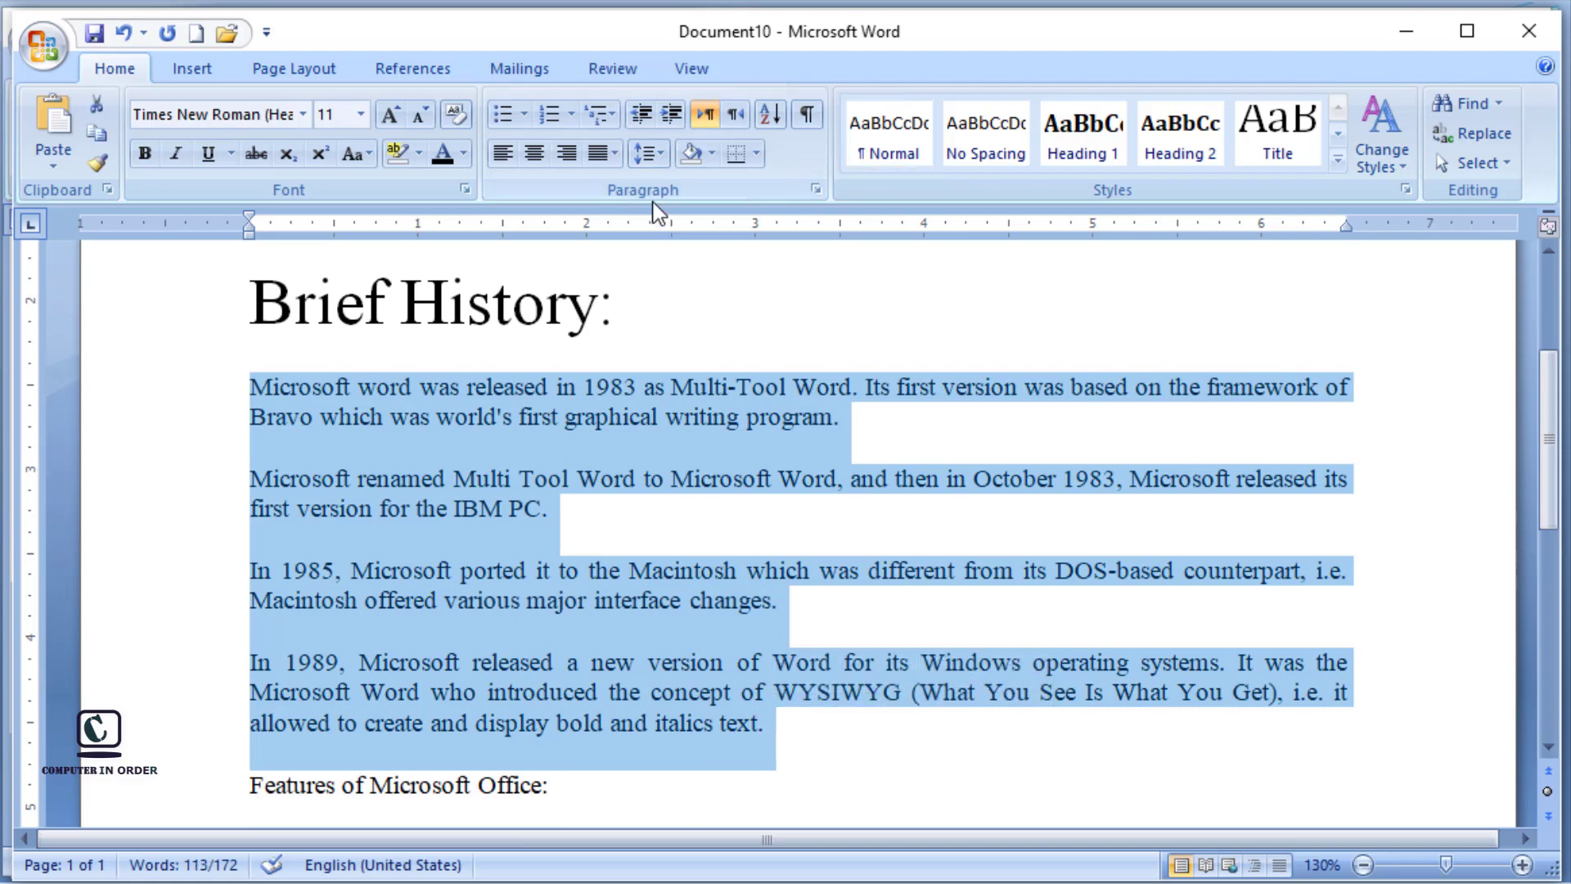
pyautogui.click(665, 158)
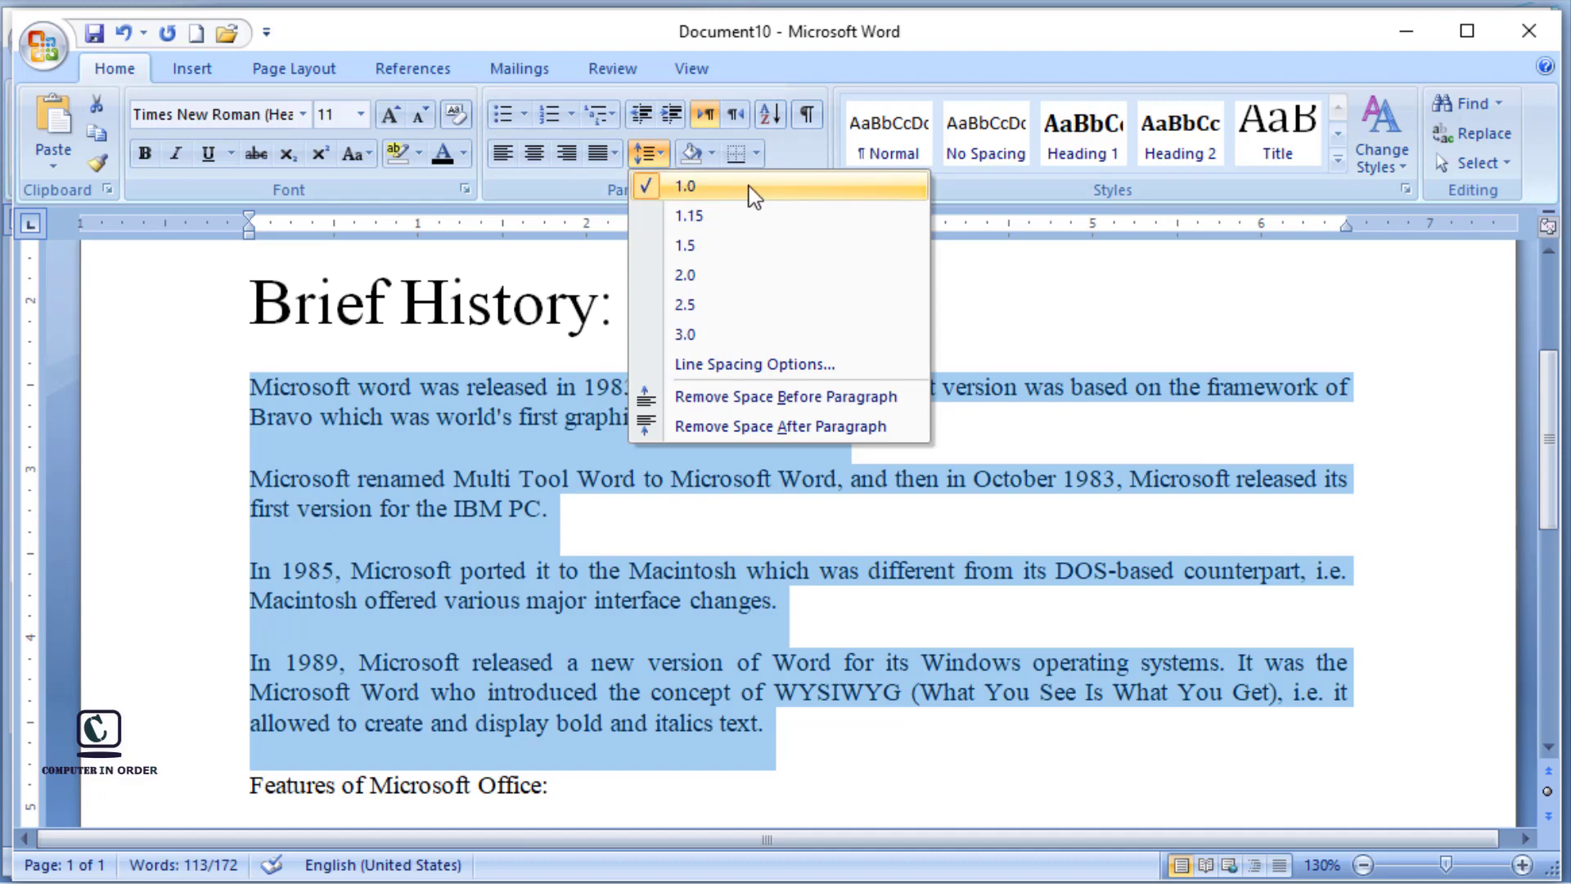
pyautogui.click(736, 215)
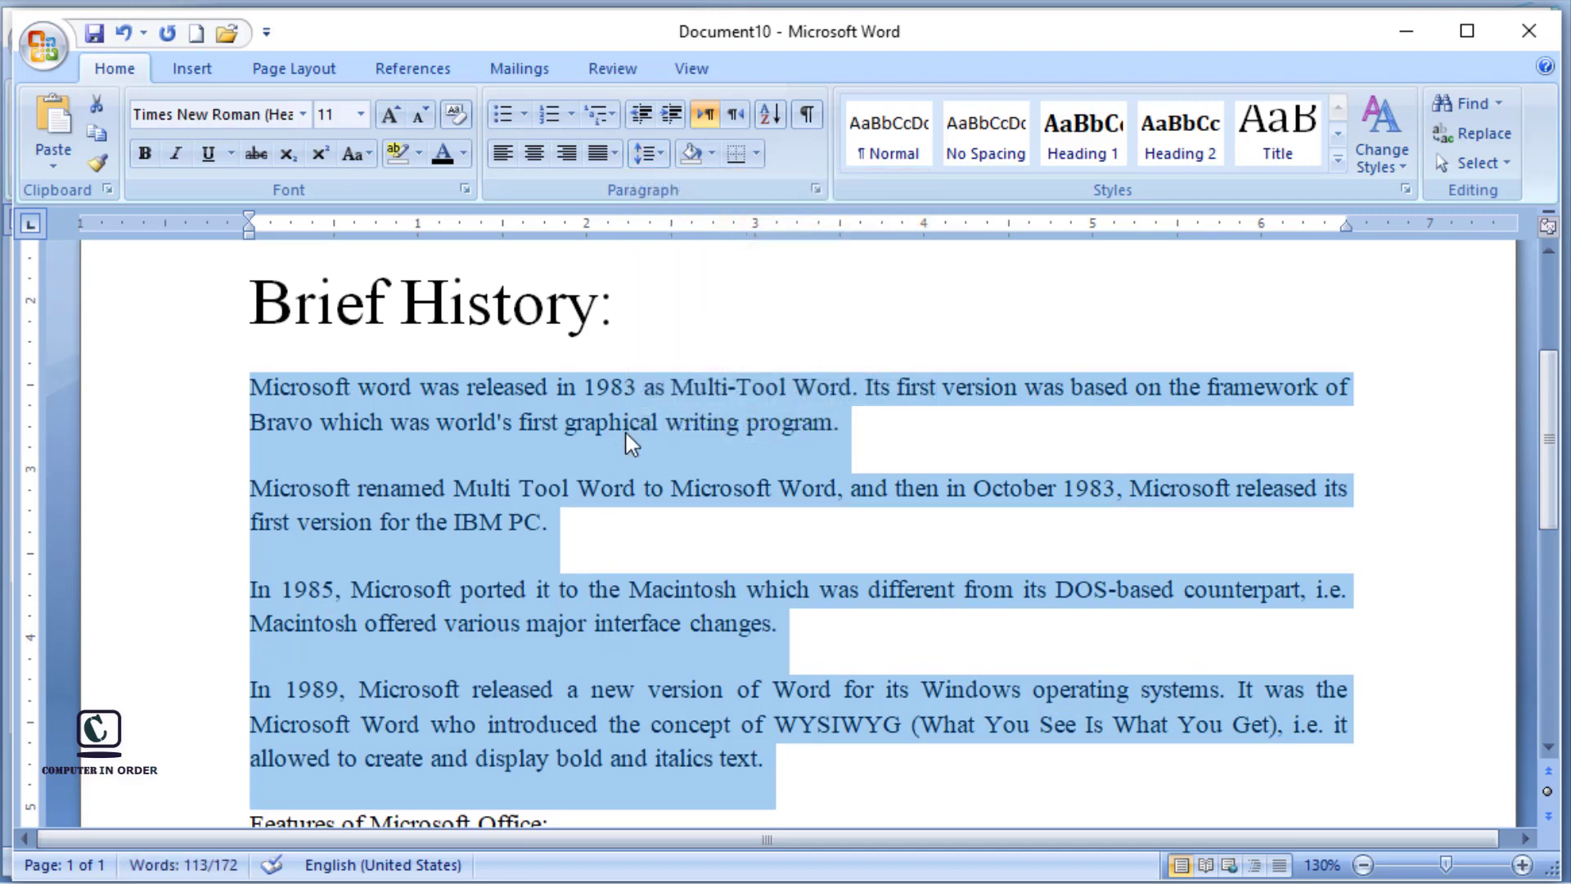
pyautogui.click(660, 155)
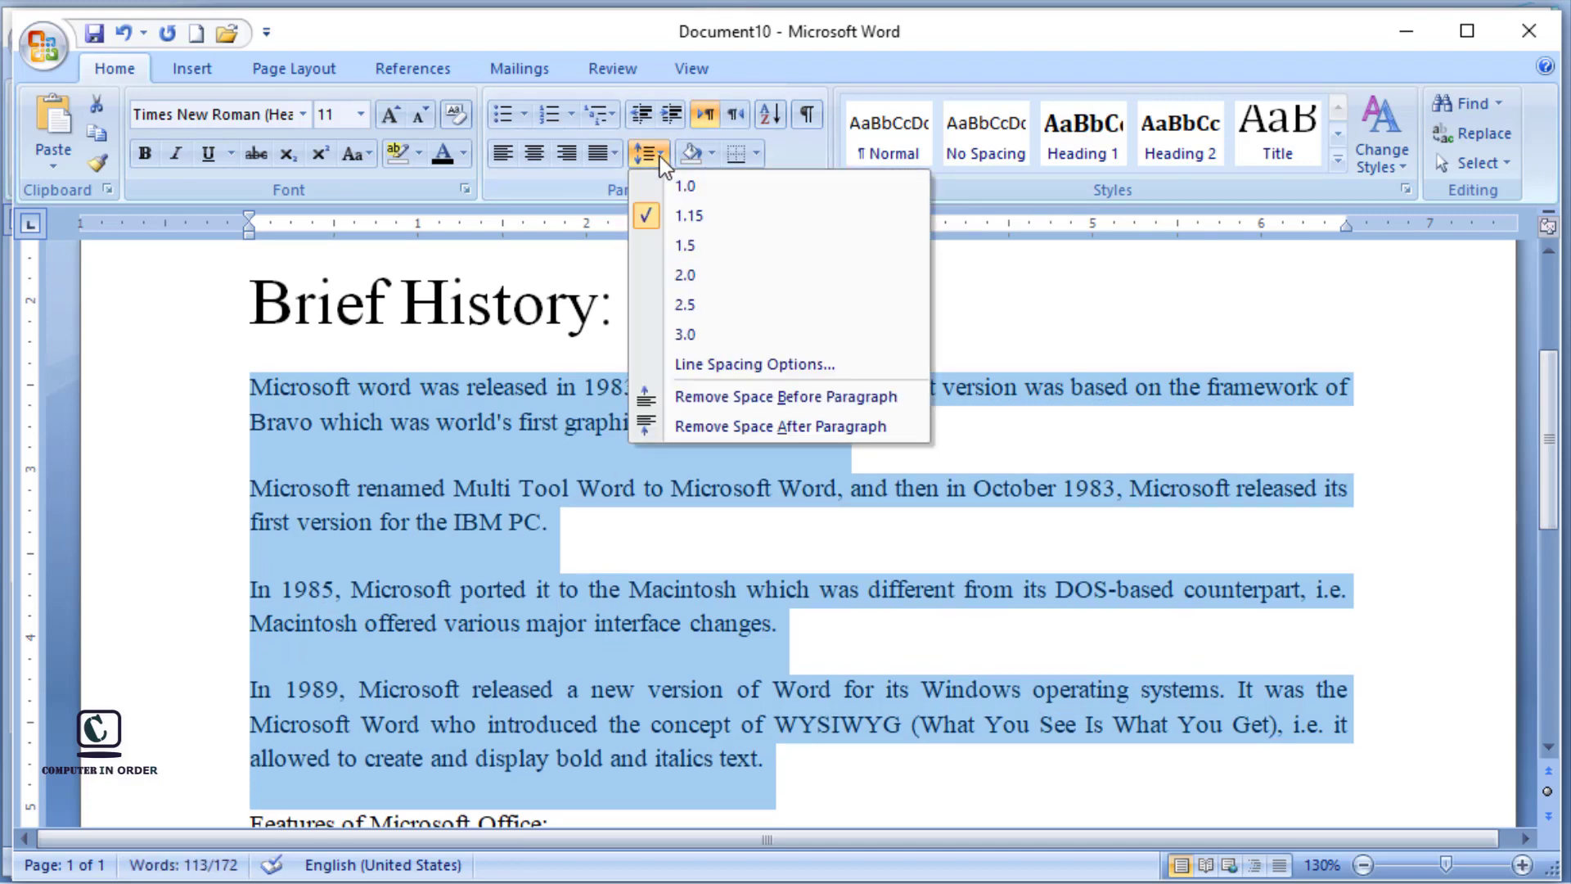
pyautogui.click(696, 247)
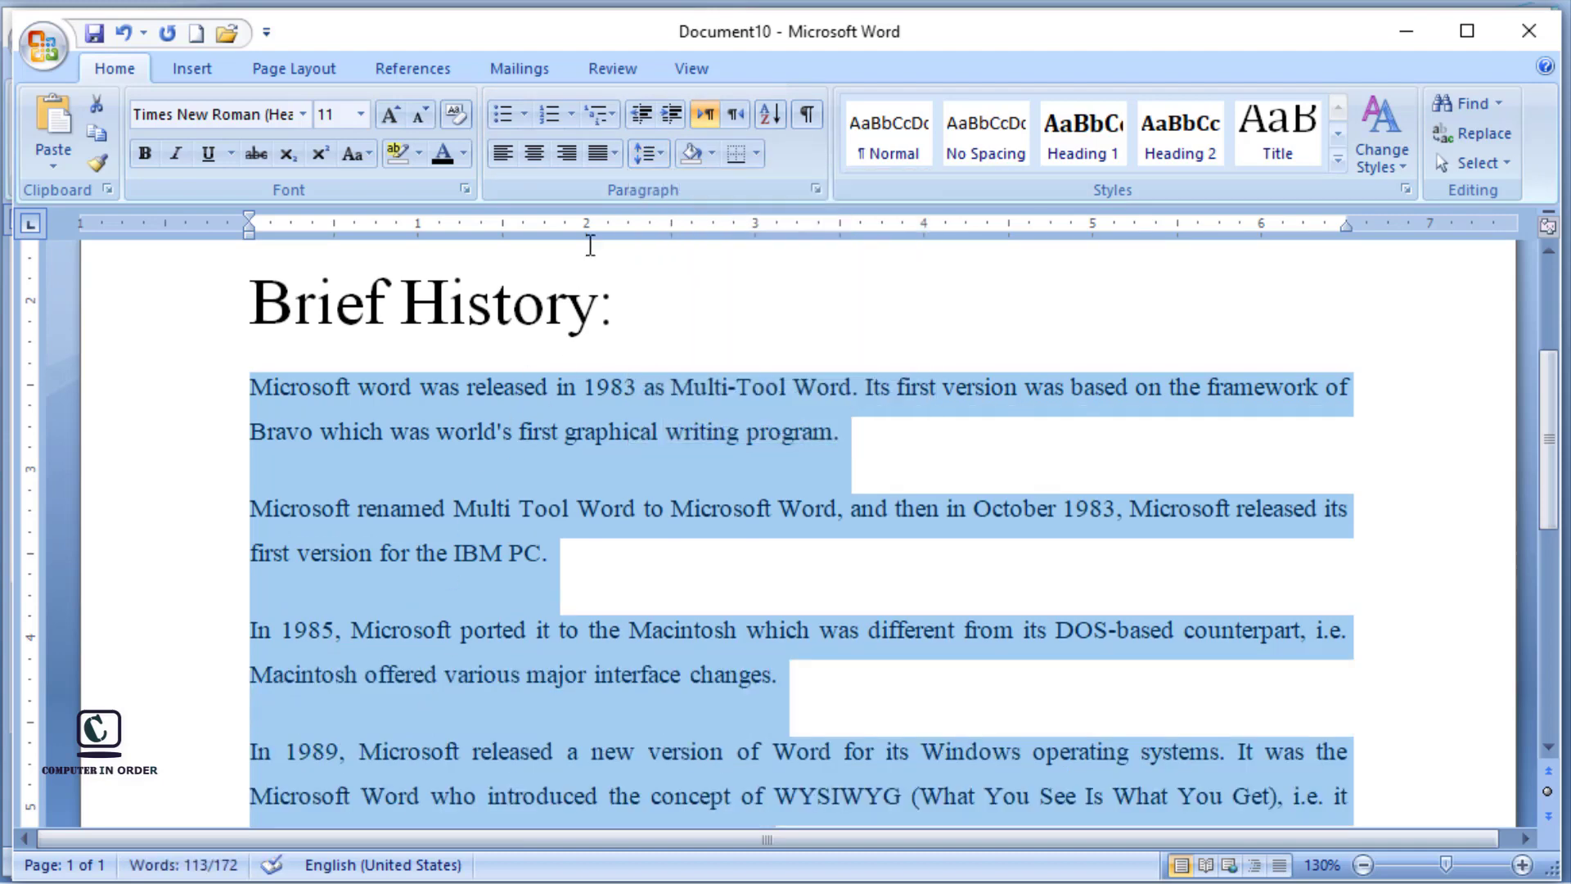
# Step: Try wider line spacing of 2.0, 2.5 and 3.0 on the selected paragraphs
pyautogui.click(662, 154)
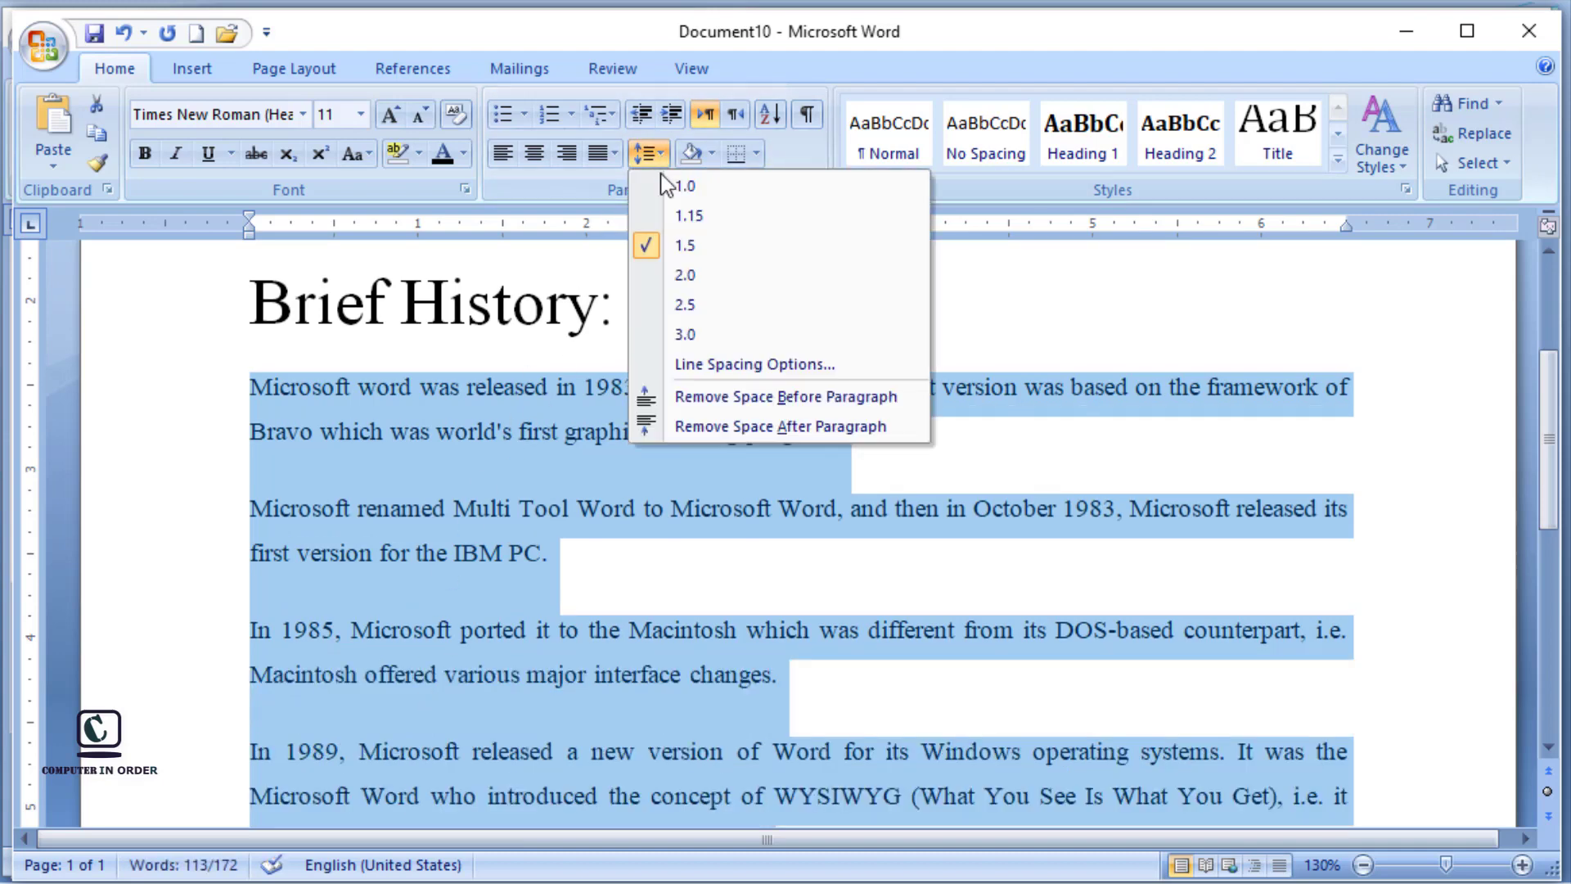
pyautogui.click(666, 279)
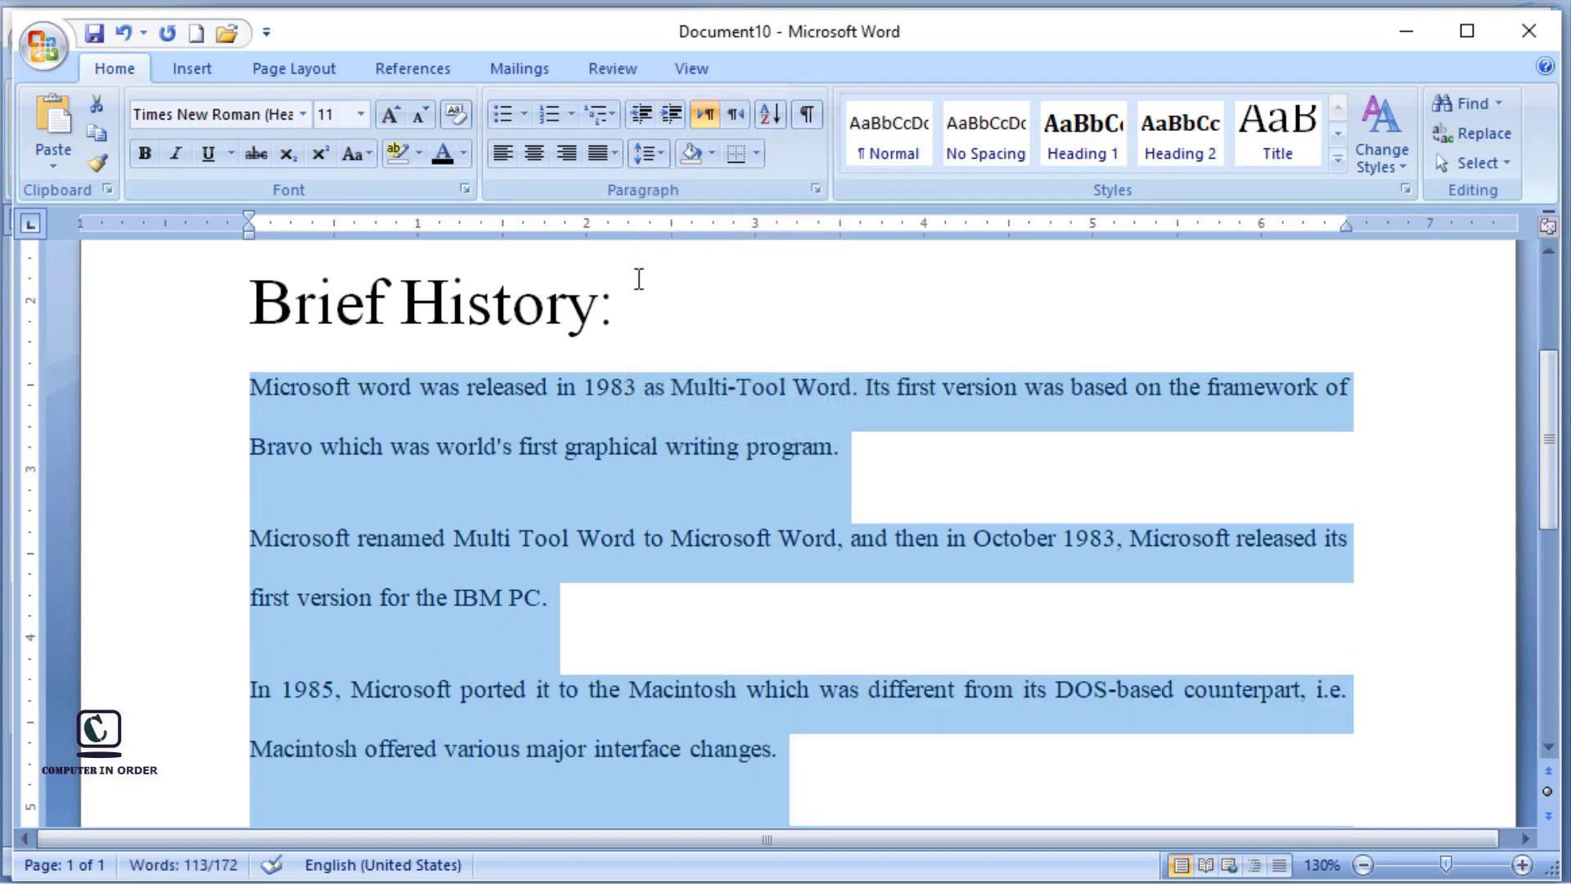
pyautogui.click(649, 154)
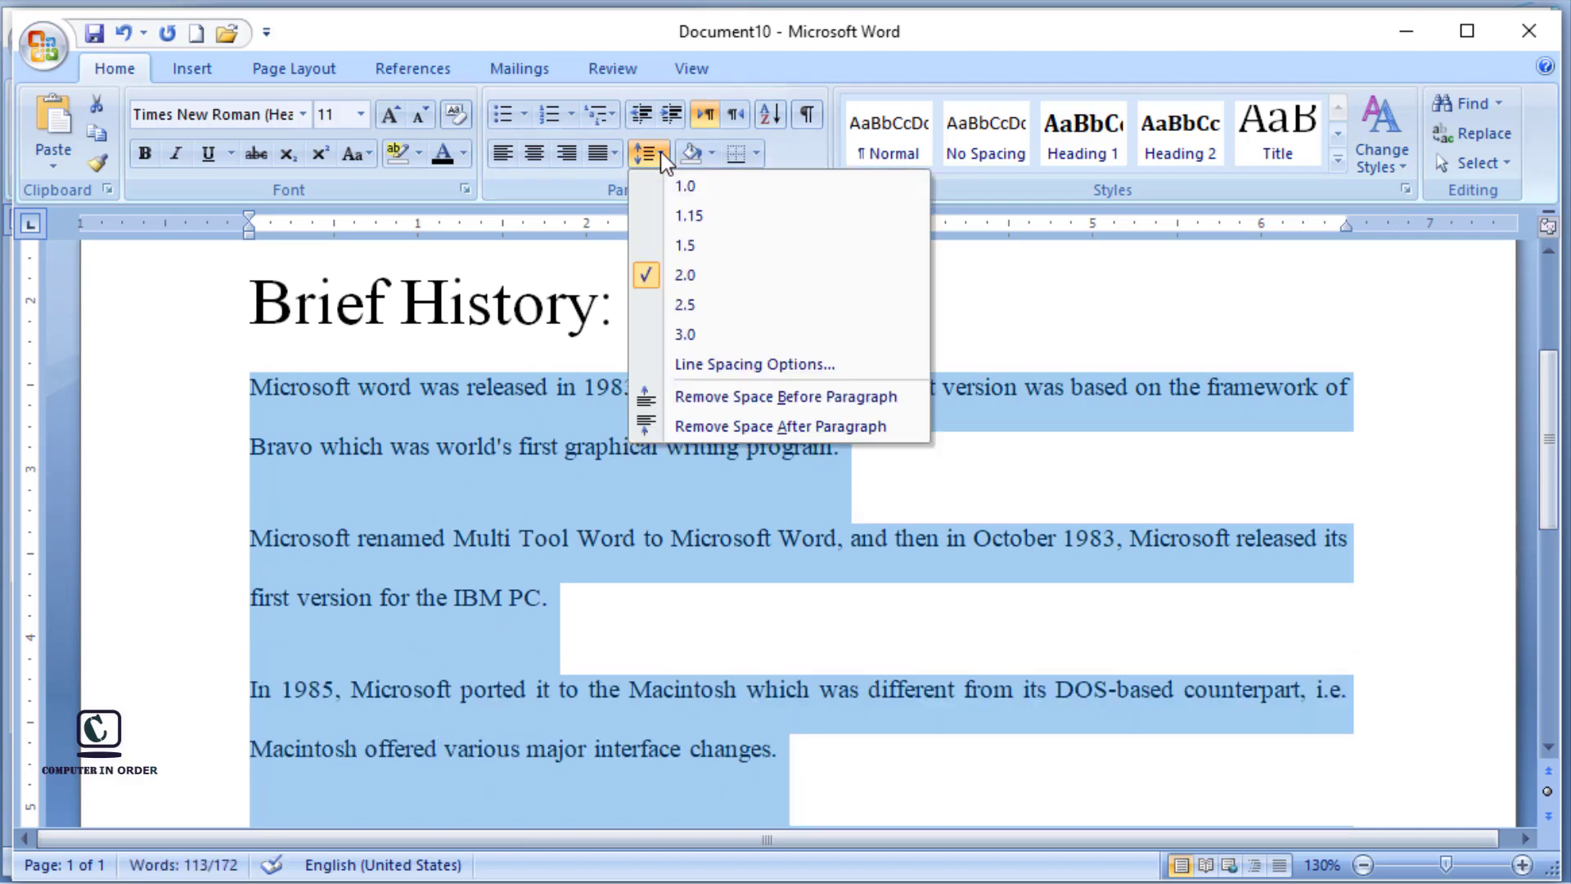
pyautogui.click(684, 307)
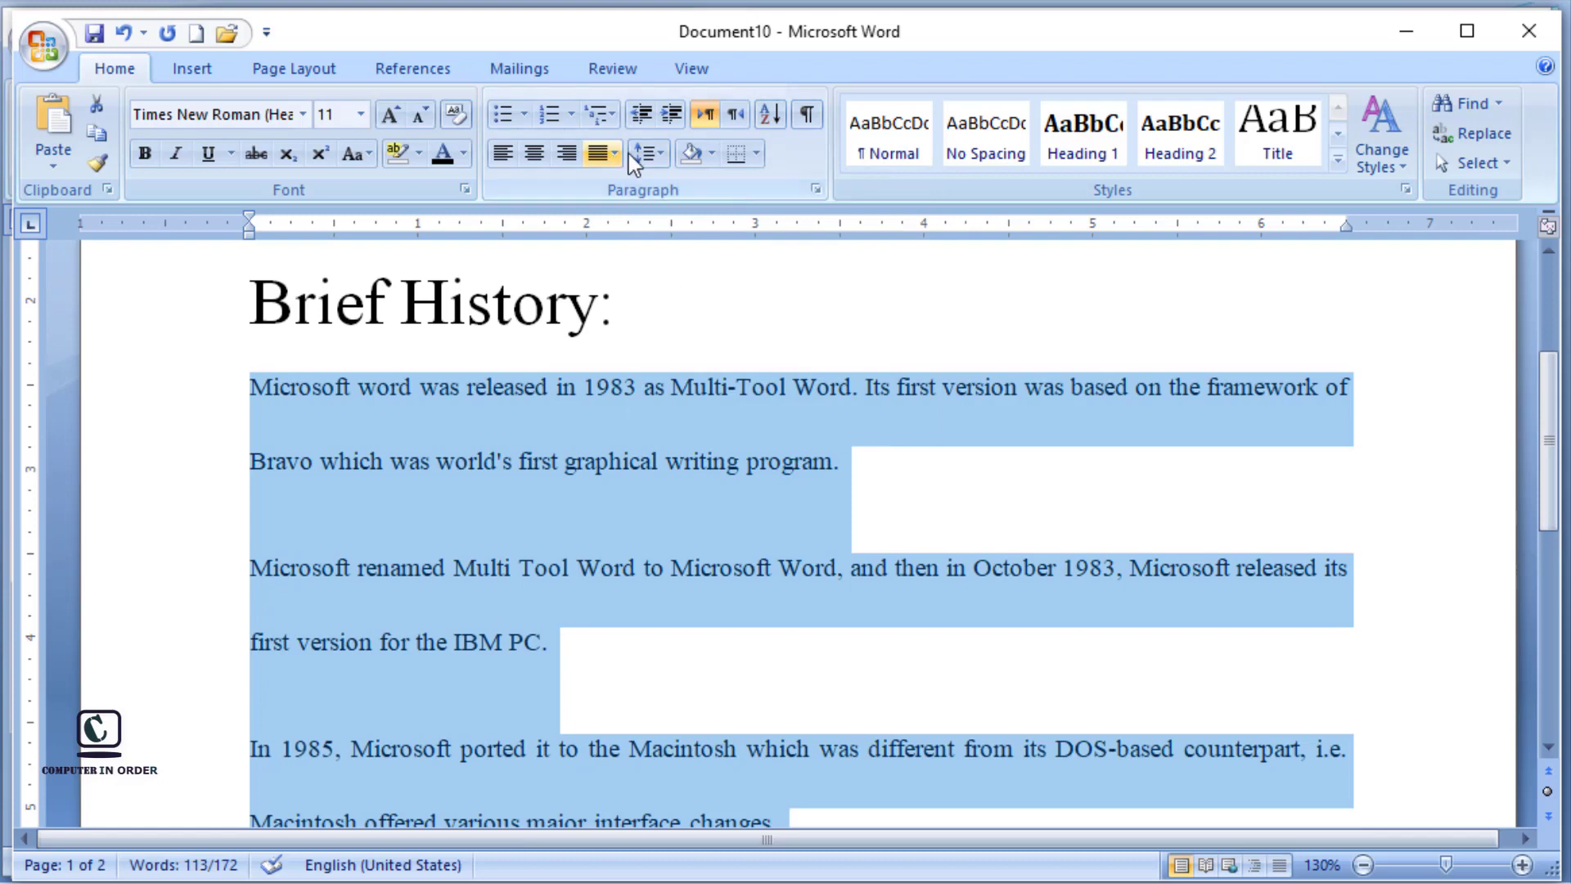
pyautogui.click(665, 155)
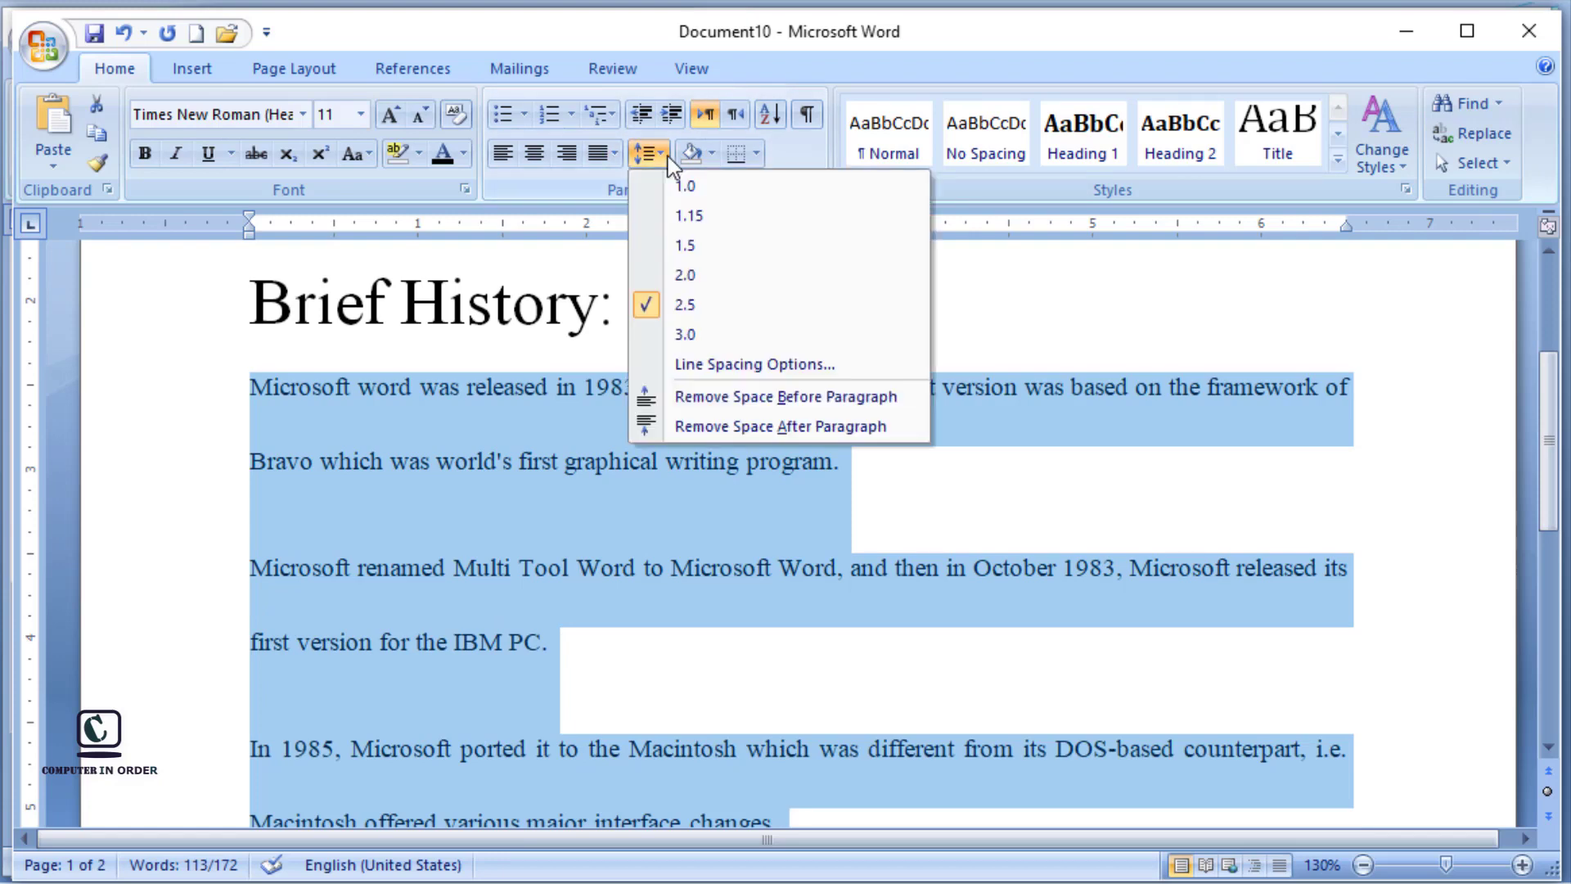
pyautogui.click(703, 336)
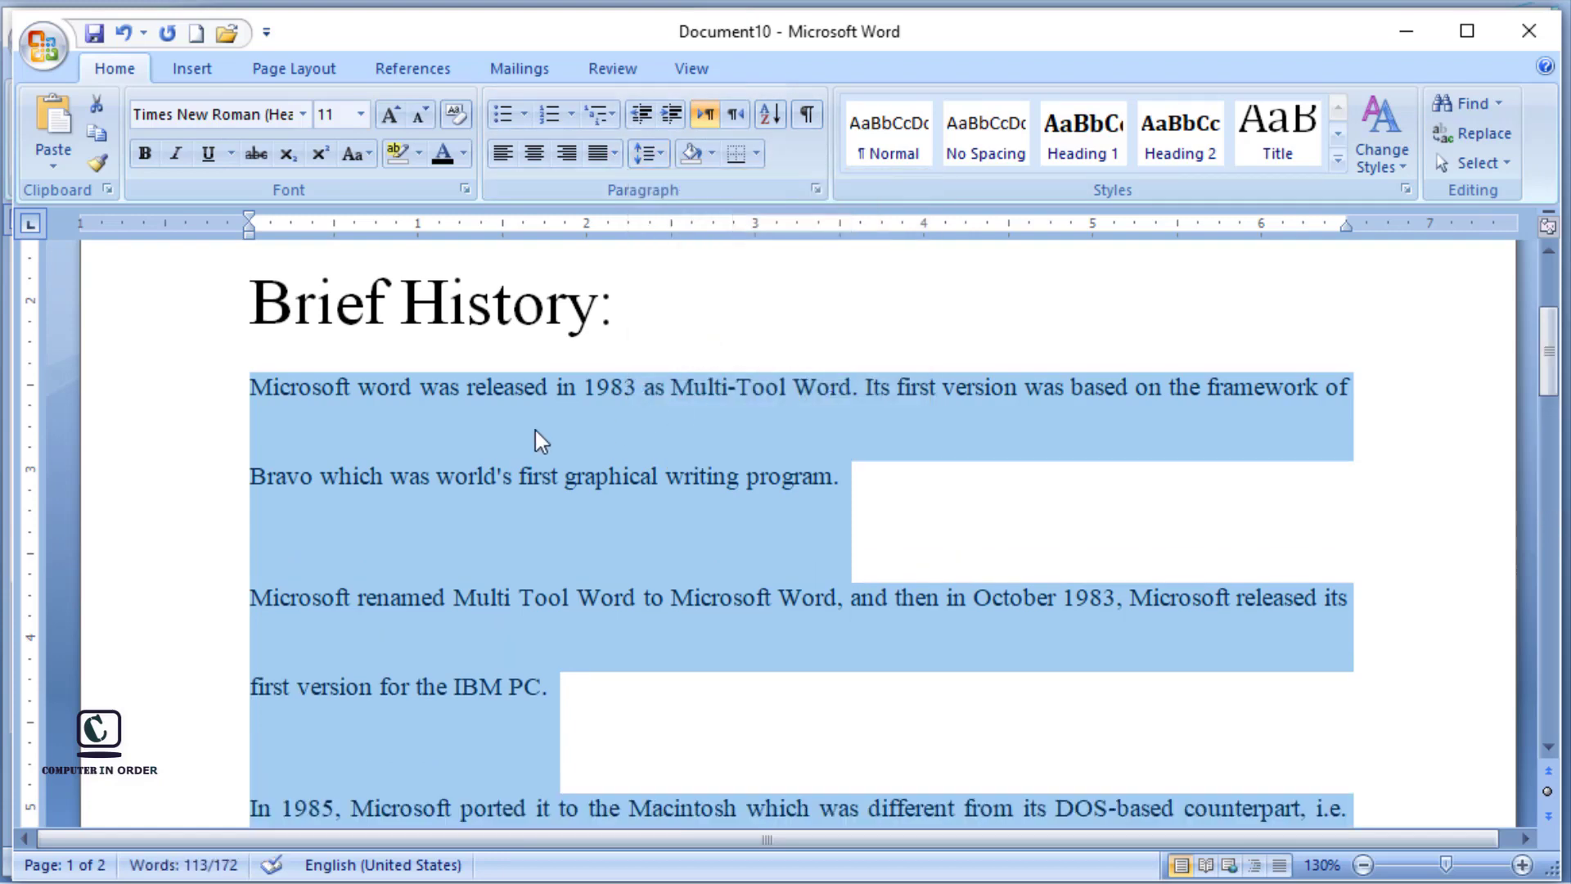
# Step: Set the line spacing of the four Brief History paragraphs to 1.0 and deselect them
pyautogui.click(659, 154)
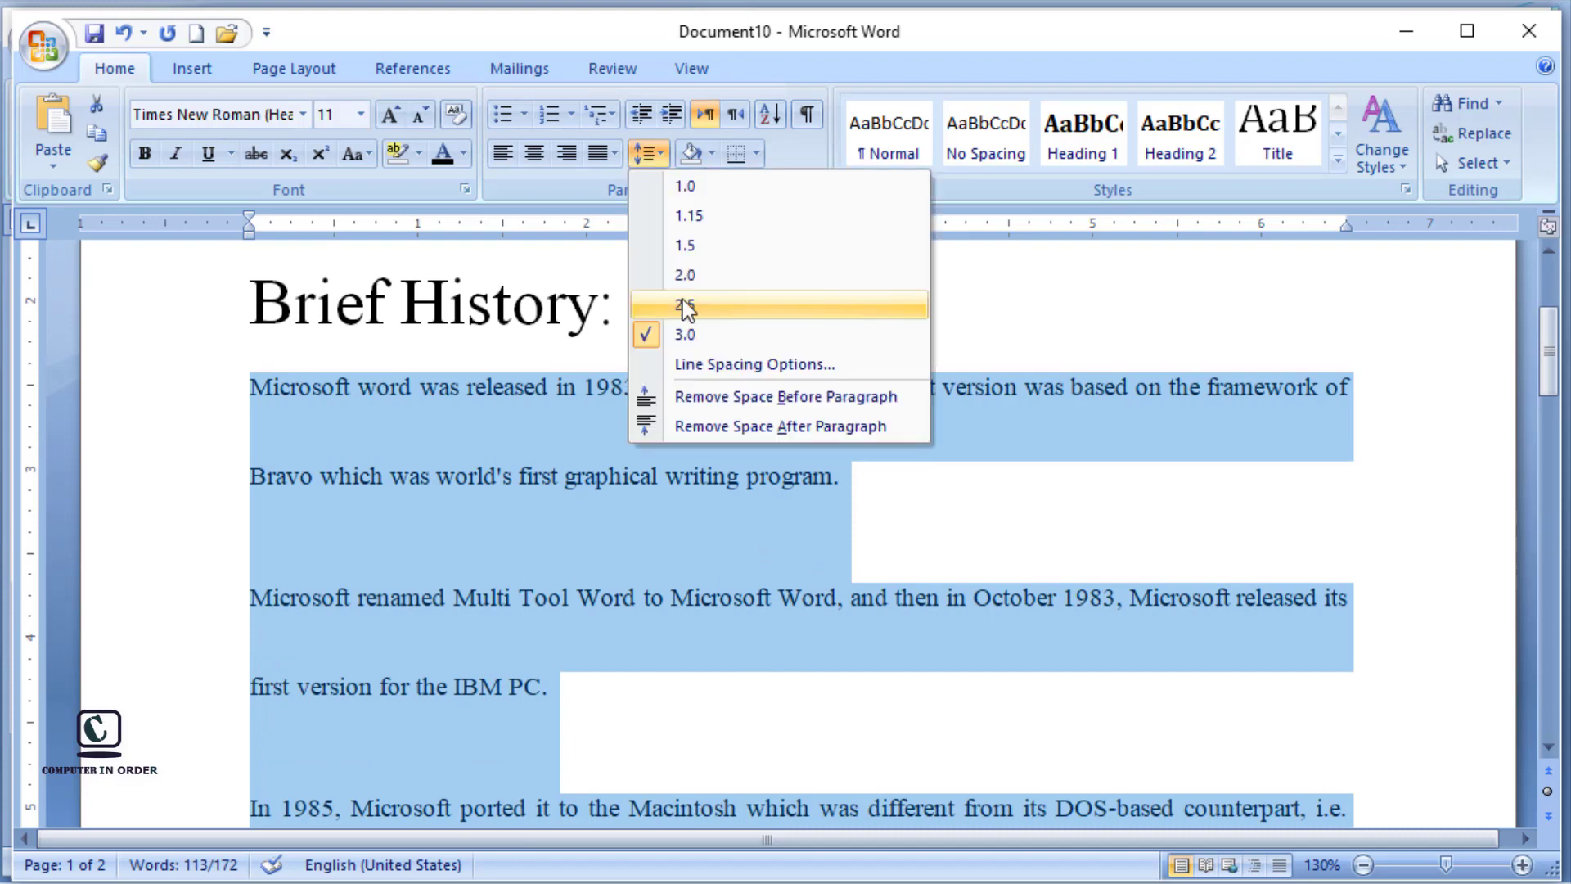
pyautogui.click(689, 190)
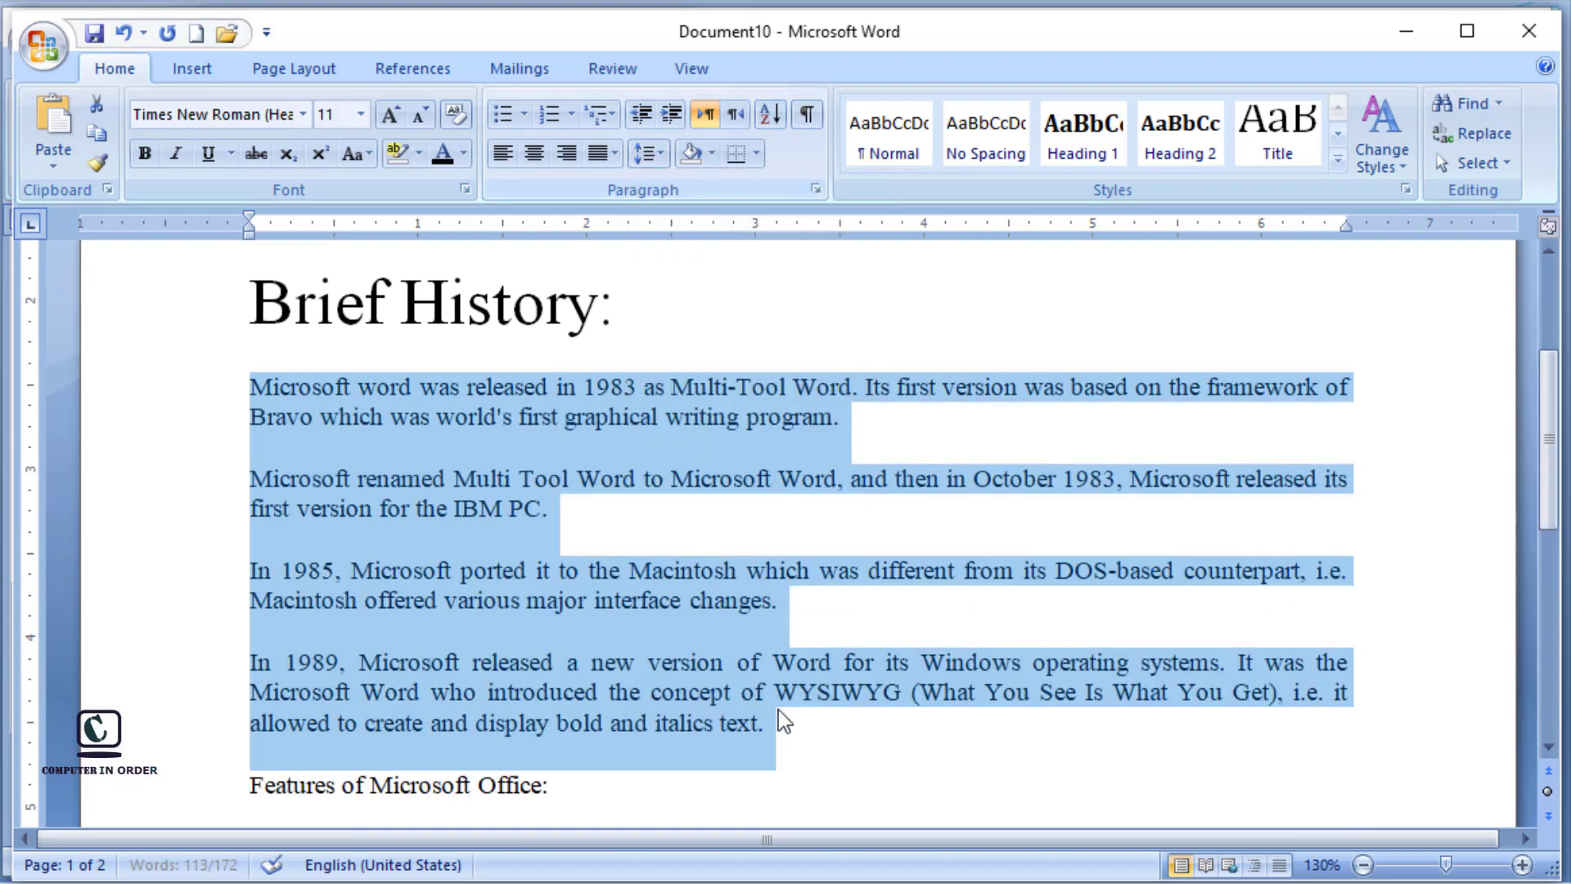
pyautogui.click(675, 321)
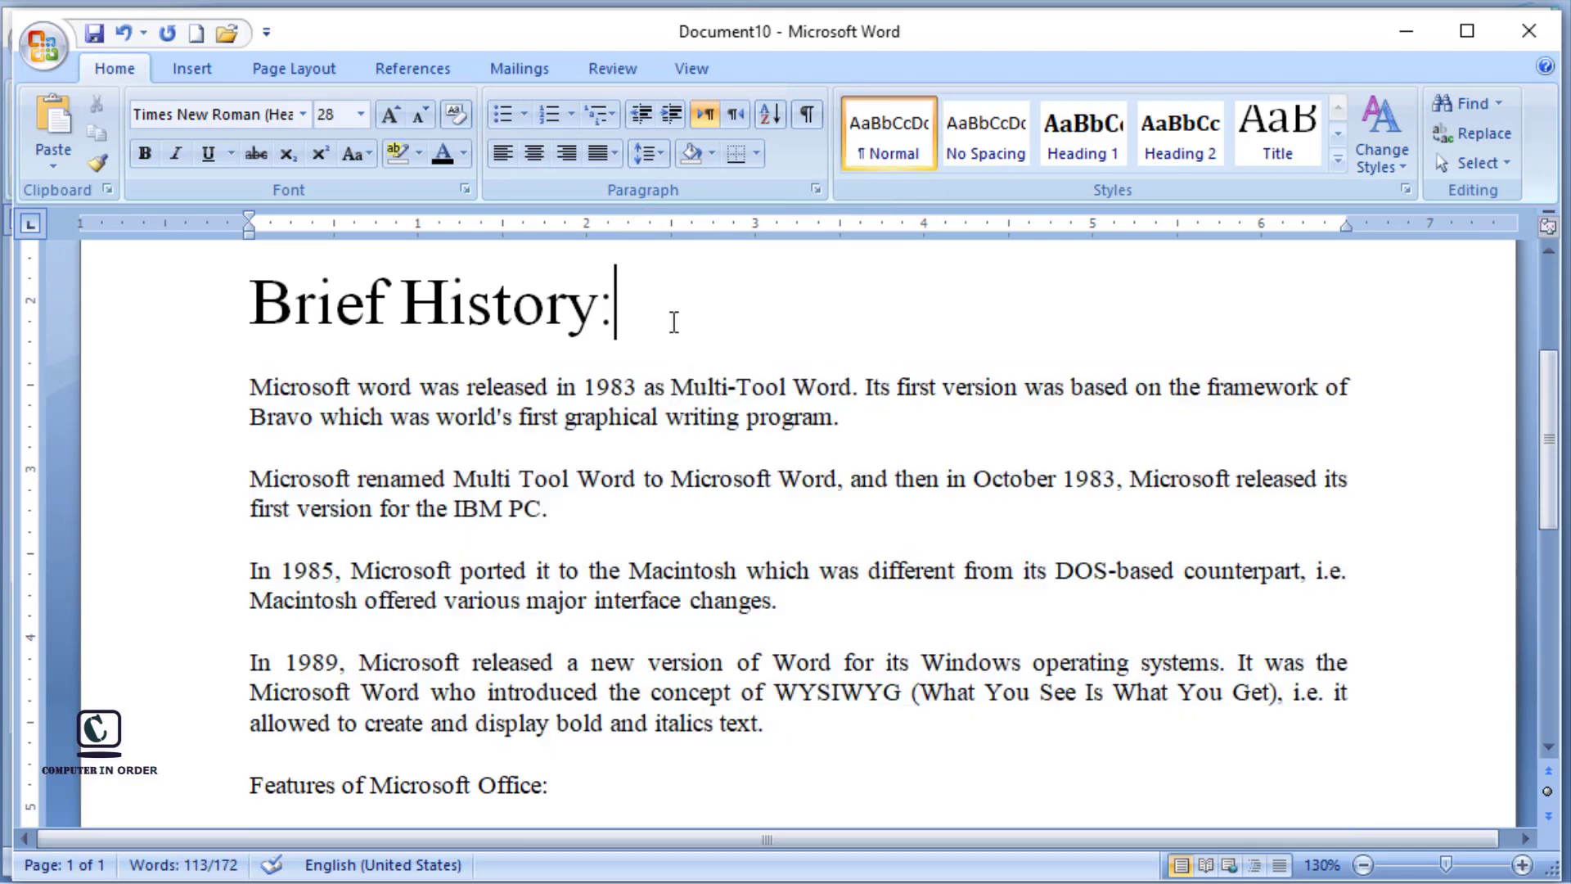
# Step: Increase the left indent of the first Brief History paragraph to 2 inches
pyautogui.click(250, 386)
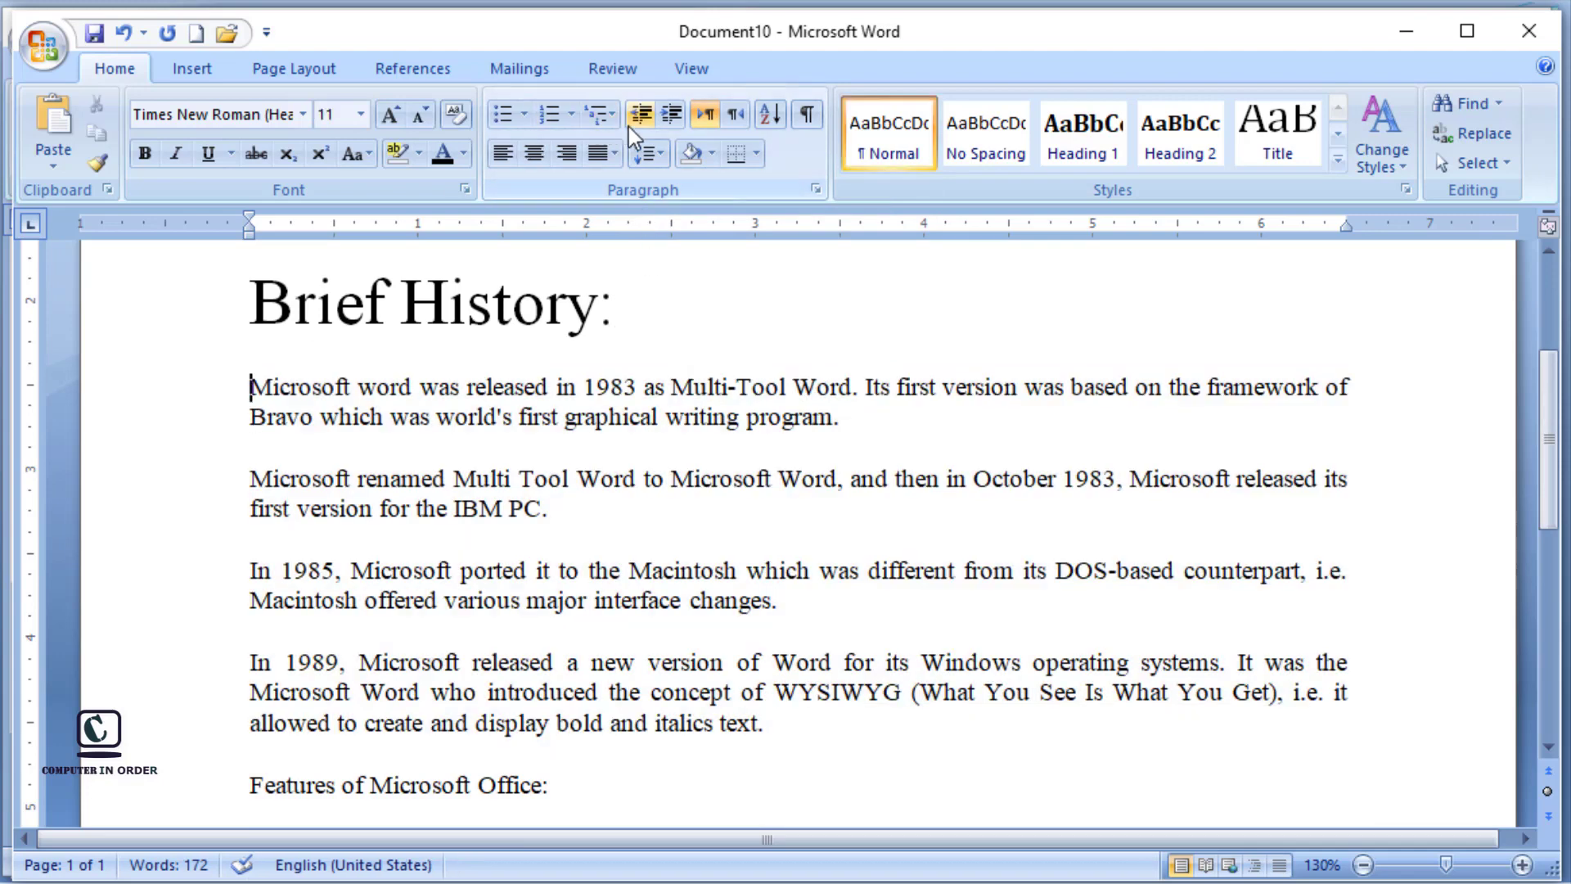
pyautogui.click(673, 117)
pyautogui.click(672, 116)
pyautogui.click(673, 116)
pyautogui.click(673, 117)
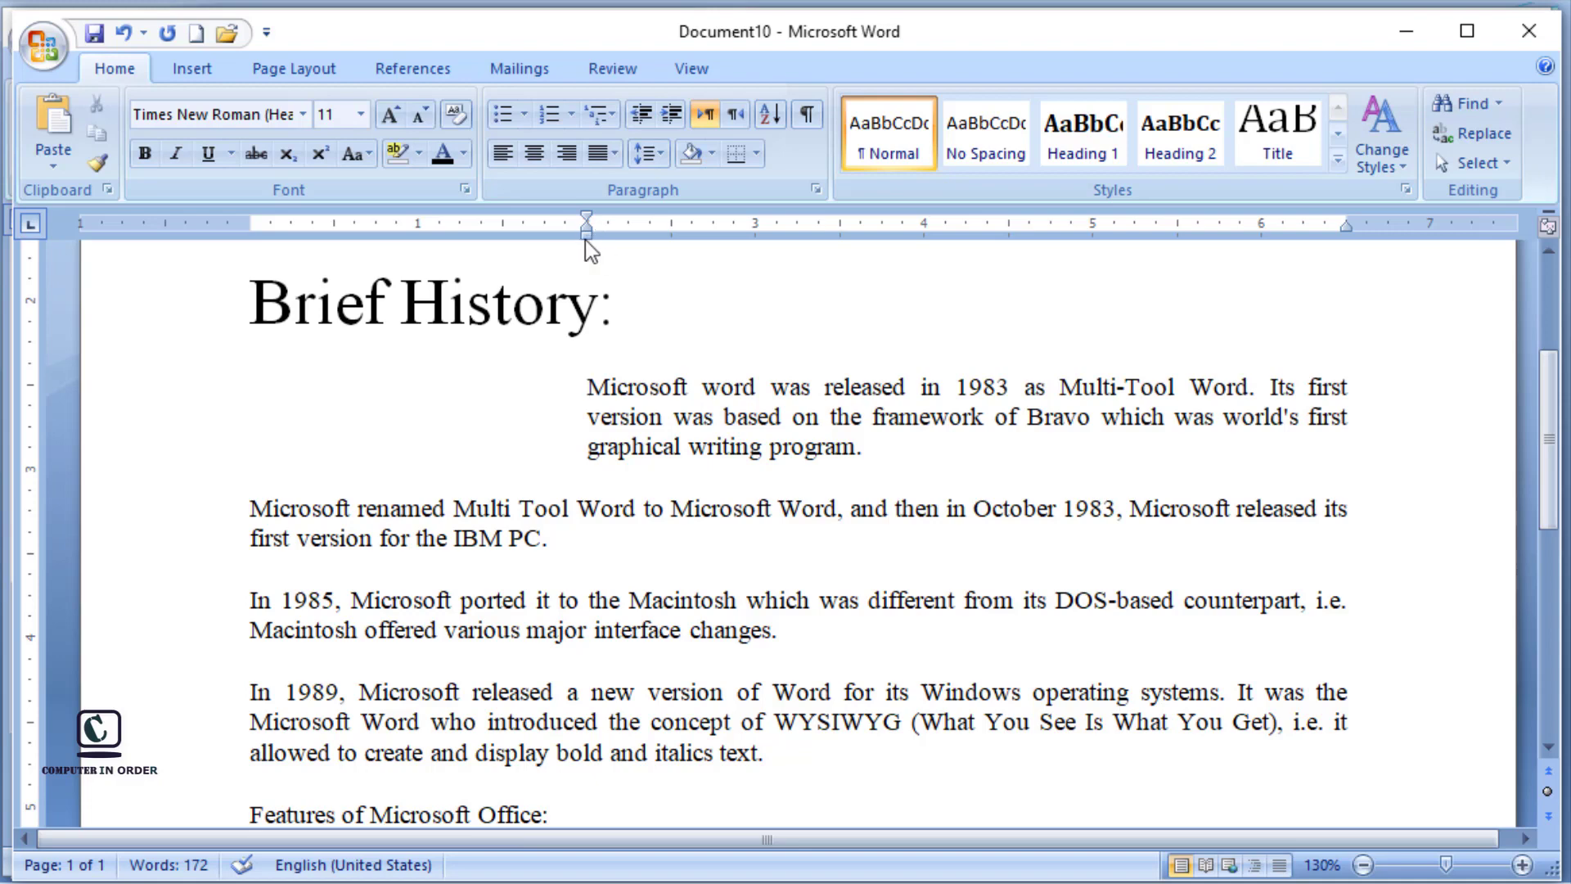
# Step: Decrease the first paragraph's indent until it is back at the page margin
pyautogui.click(643, 115)
pyautogui.click(643, 116)
pyautogui.click(643, 115)
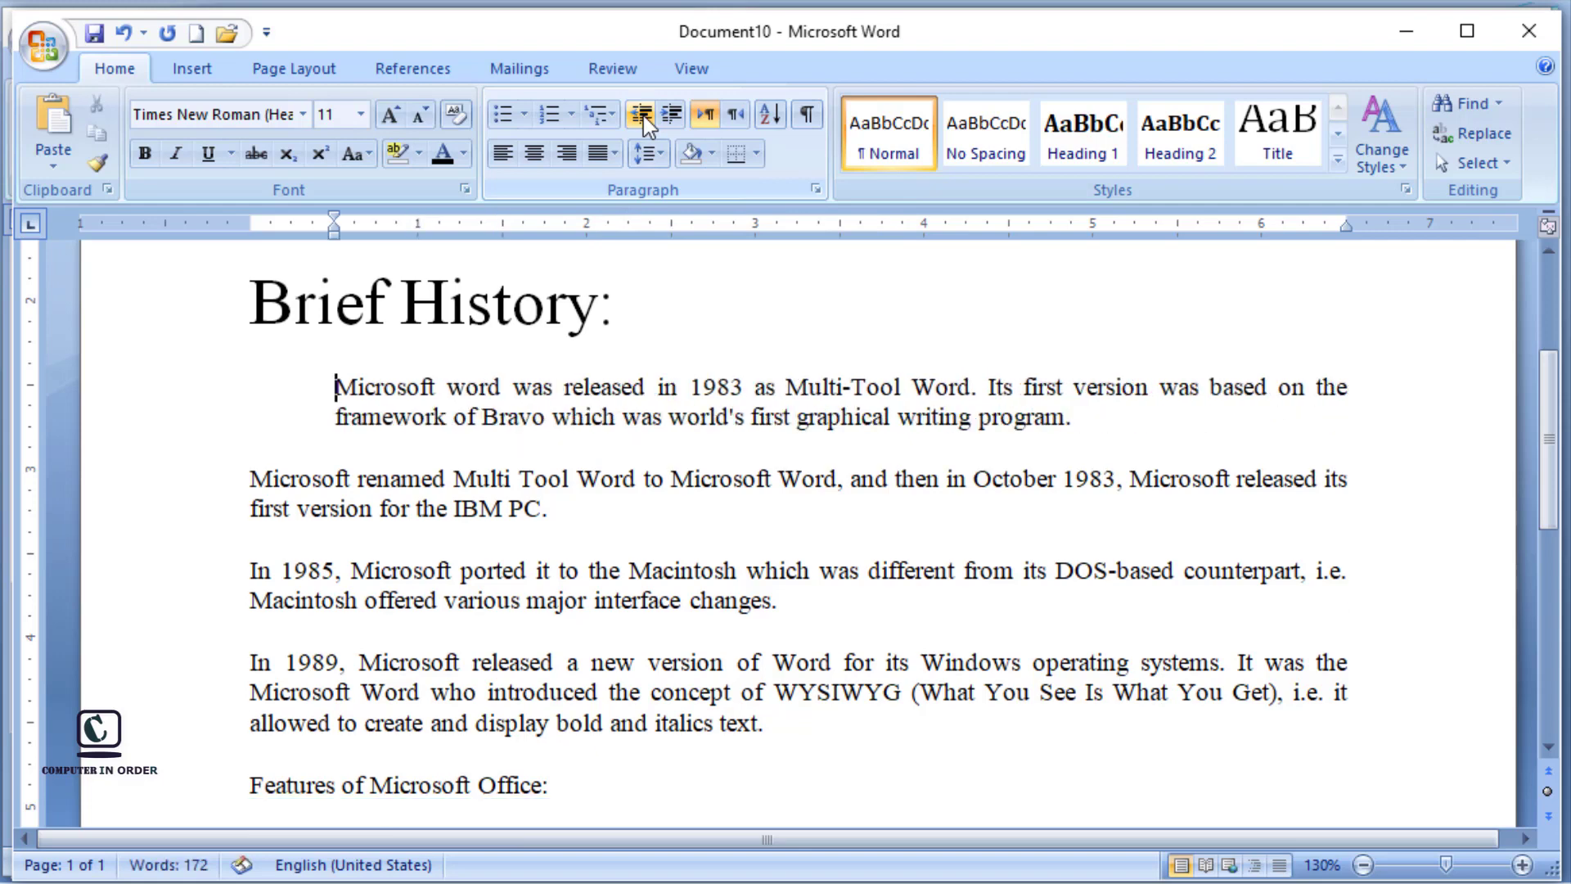
pyautogui.click(643, 115)
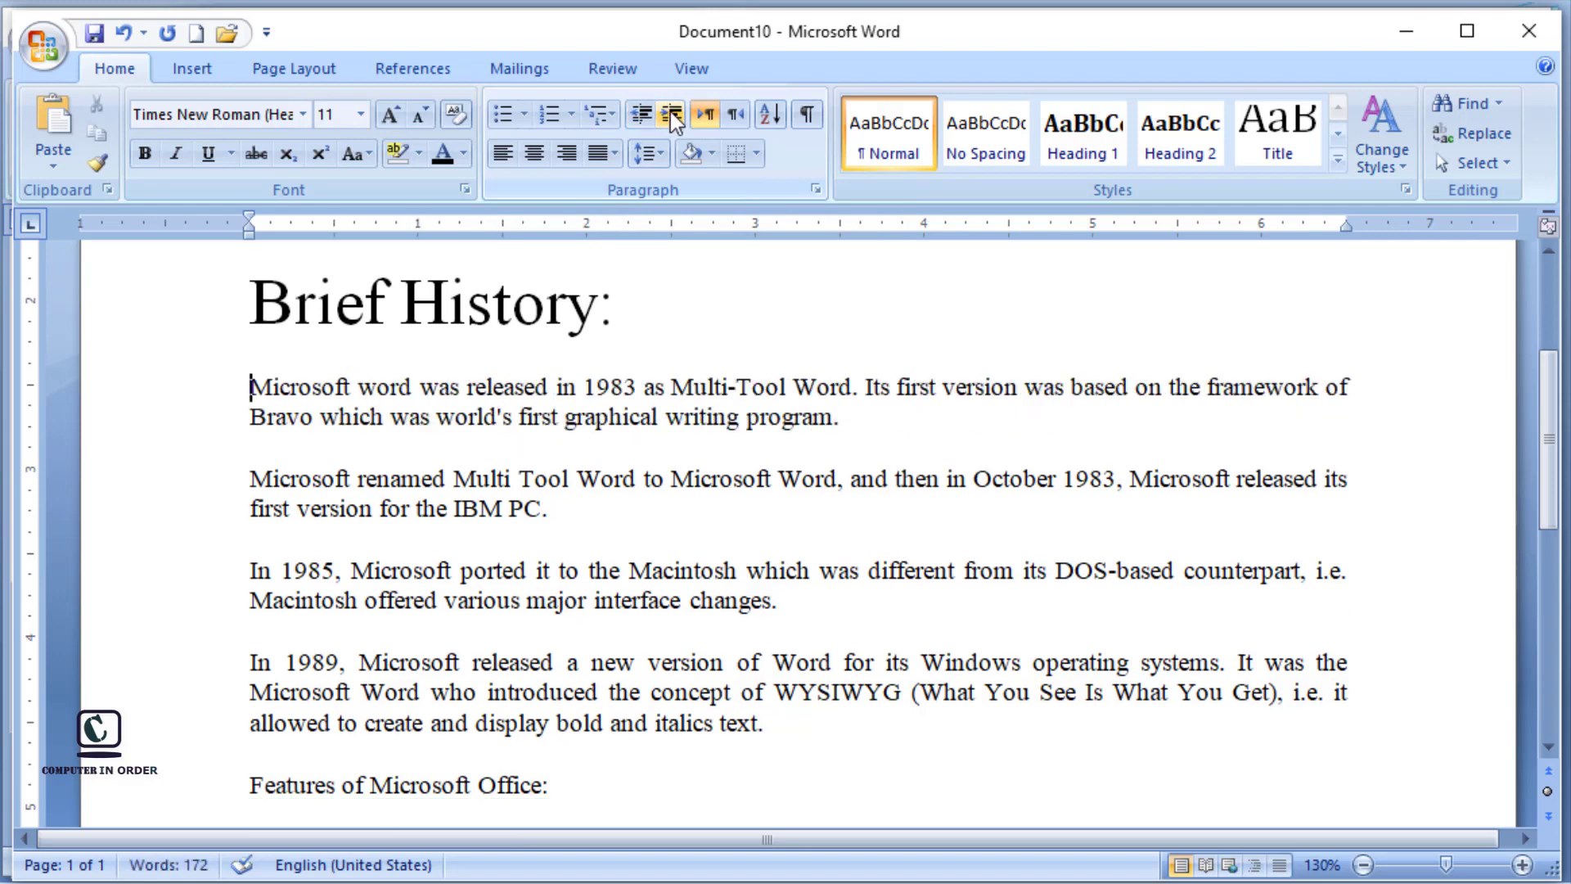
# Step: Indent the first paragraph to 2 inches once more and return it to the margin
pyautogui.click(671, 115)
pyautogui.click(672, 115)
pyautogui.click(672, 115)
pyautogui.click(672, 116)
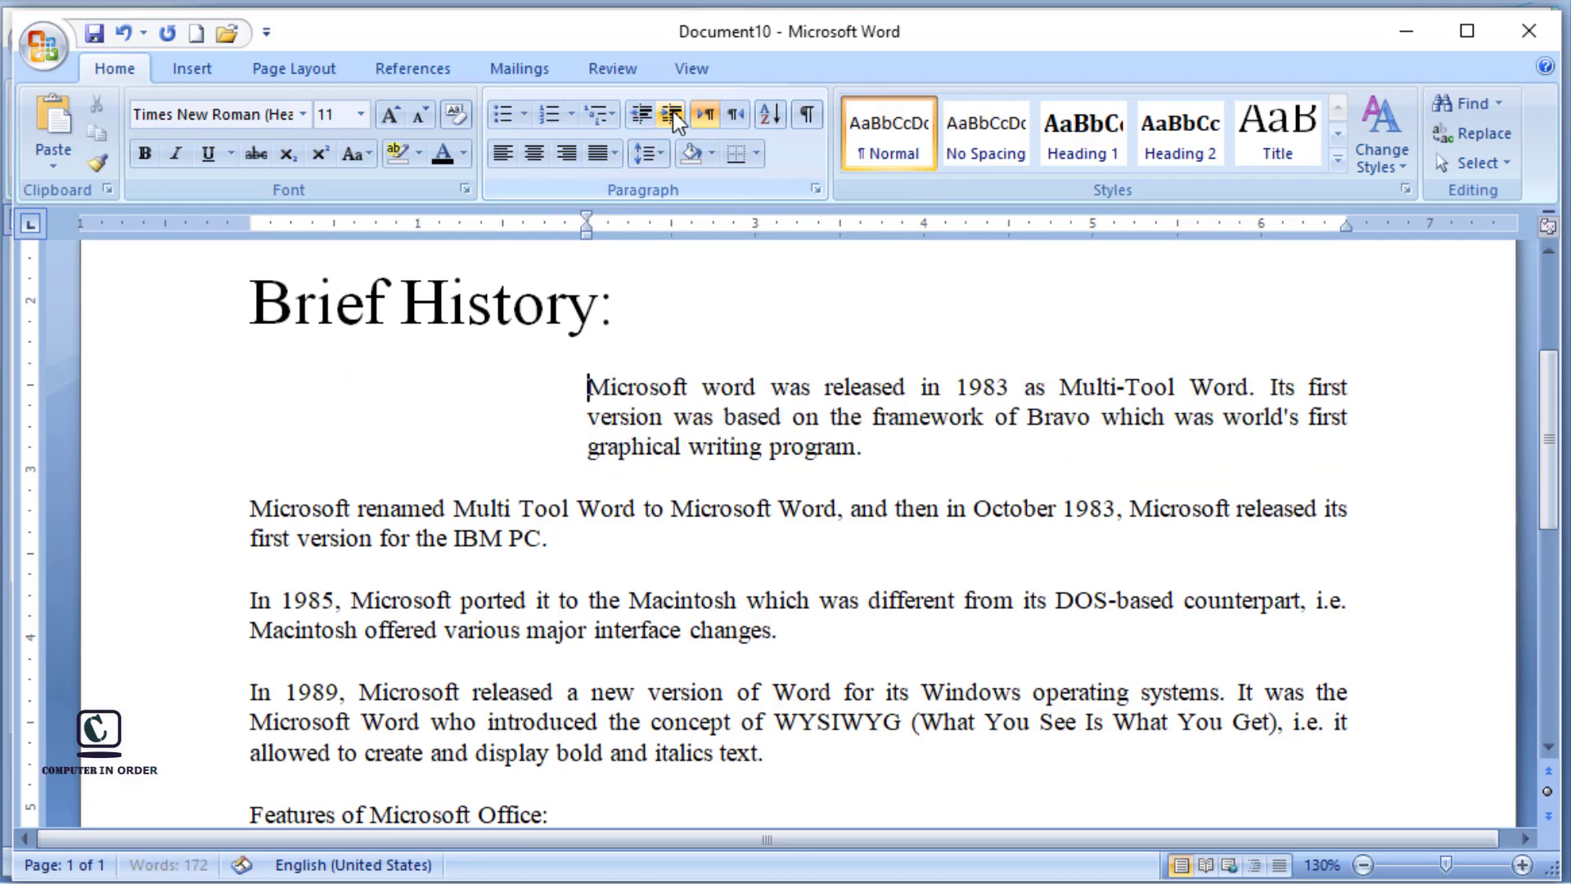
pyautogui.click(641, 115)
pyautogui.click(640, 115)
pyautogui.click(640, 115)
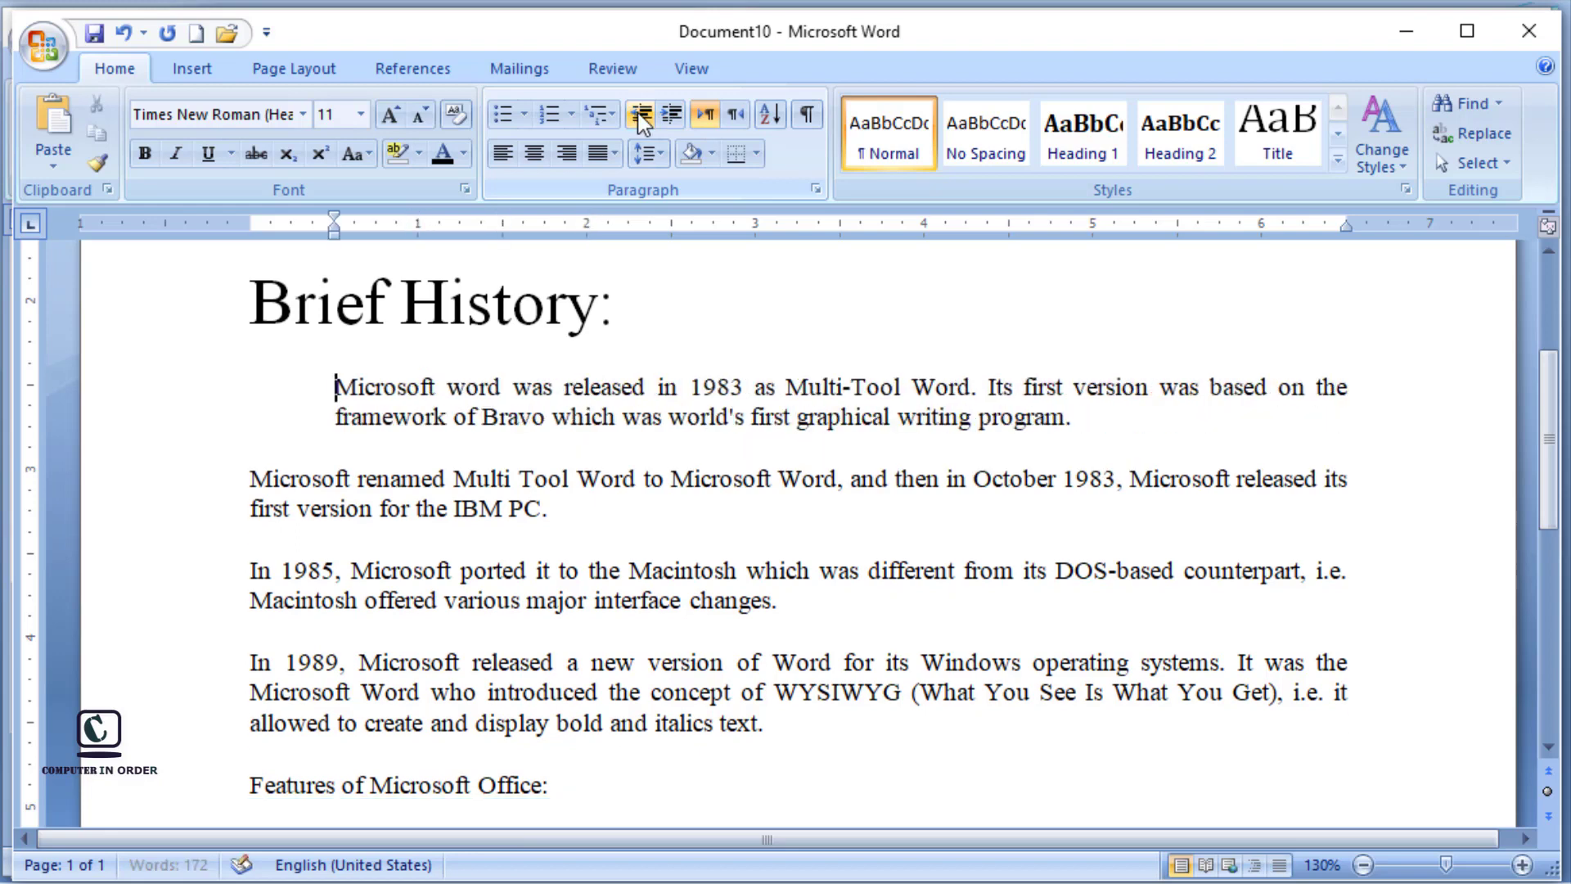
pyautogui.click(641, 116)
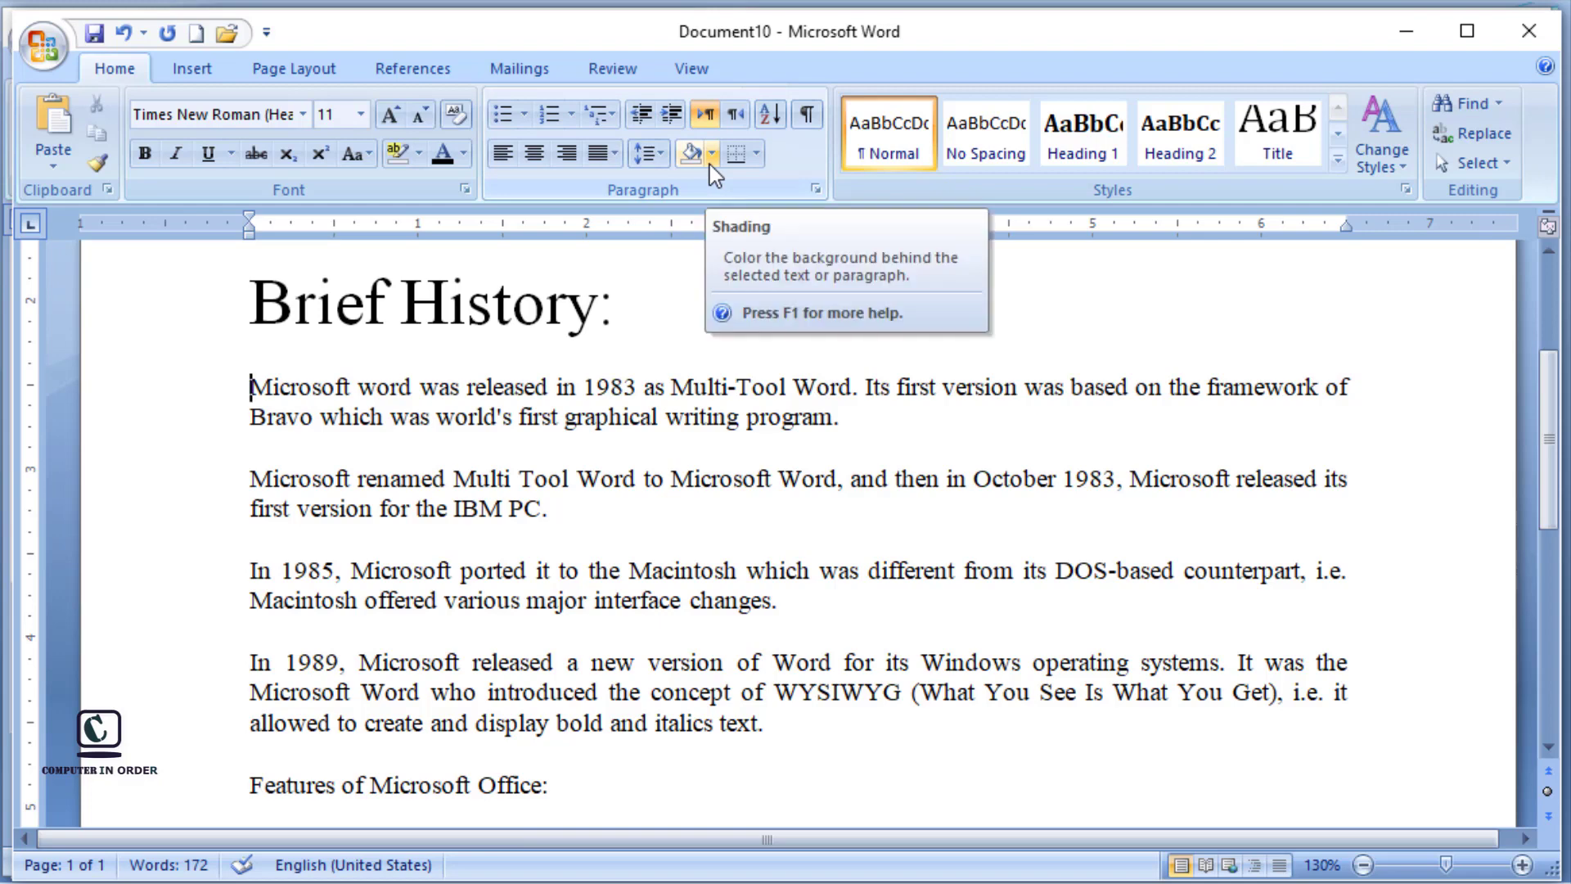
# Step: Shade the first paragraph under Brief History with the standard yellow colour and deselect it
pyautogui.moveTo(249, 383)
pyautogui.mouseDown()
pyautogui.moveTo(323, 446)
pyautogui.moveTo(693, 423)
pyautogui.moveTo(768, 456)
pyautogui.moveTo(849, 425)
pyautogui.mouseUp()
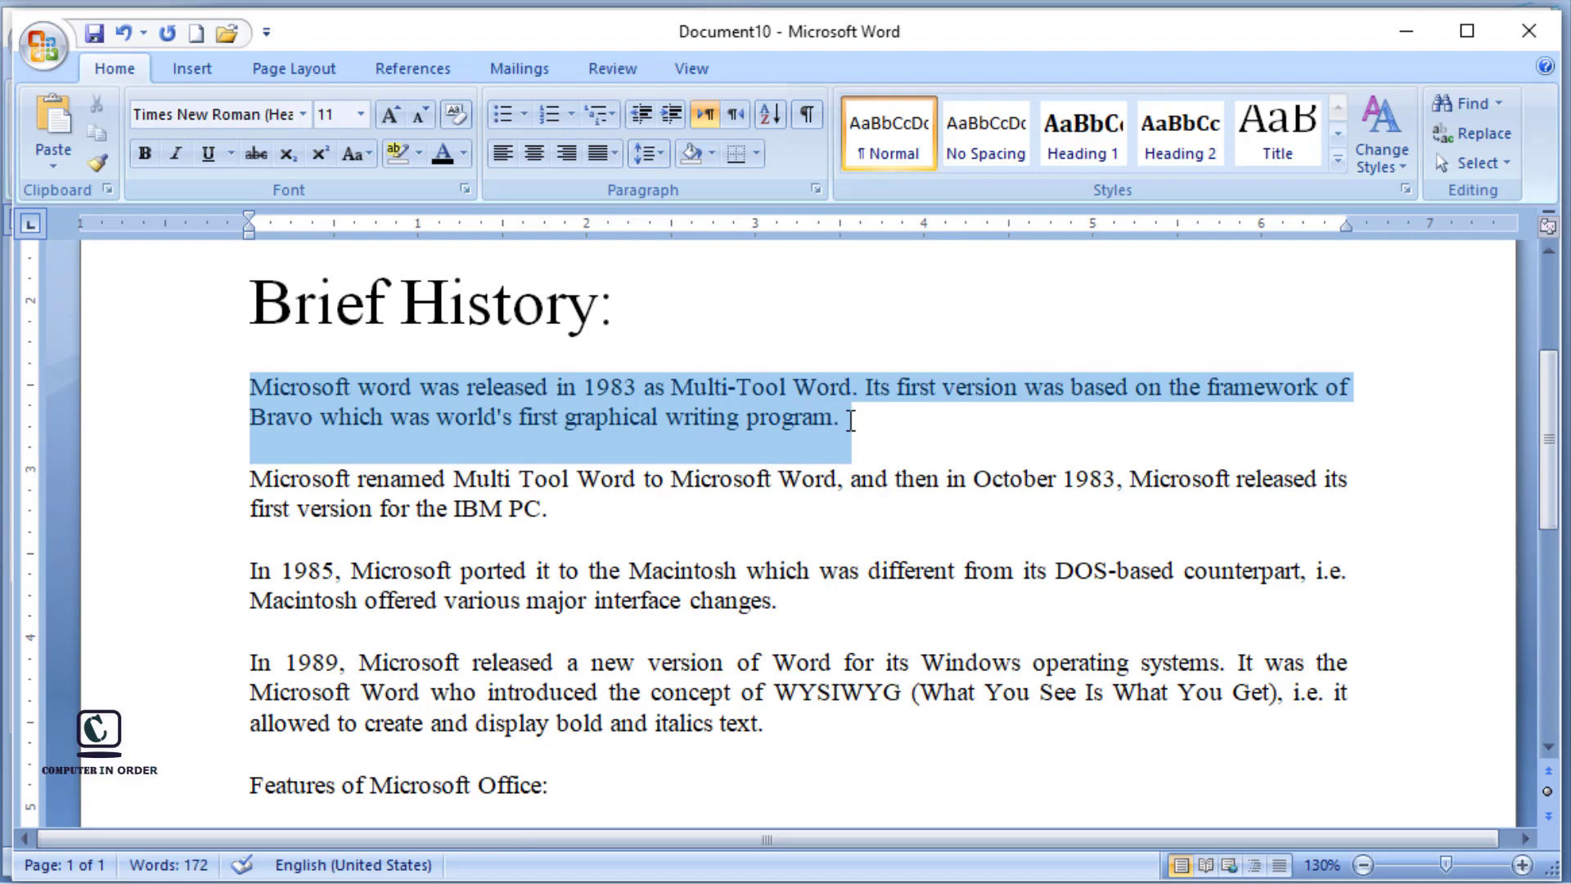
pyautogui.click(711, 155)
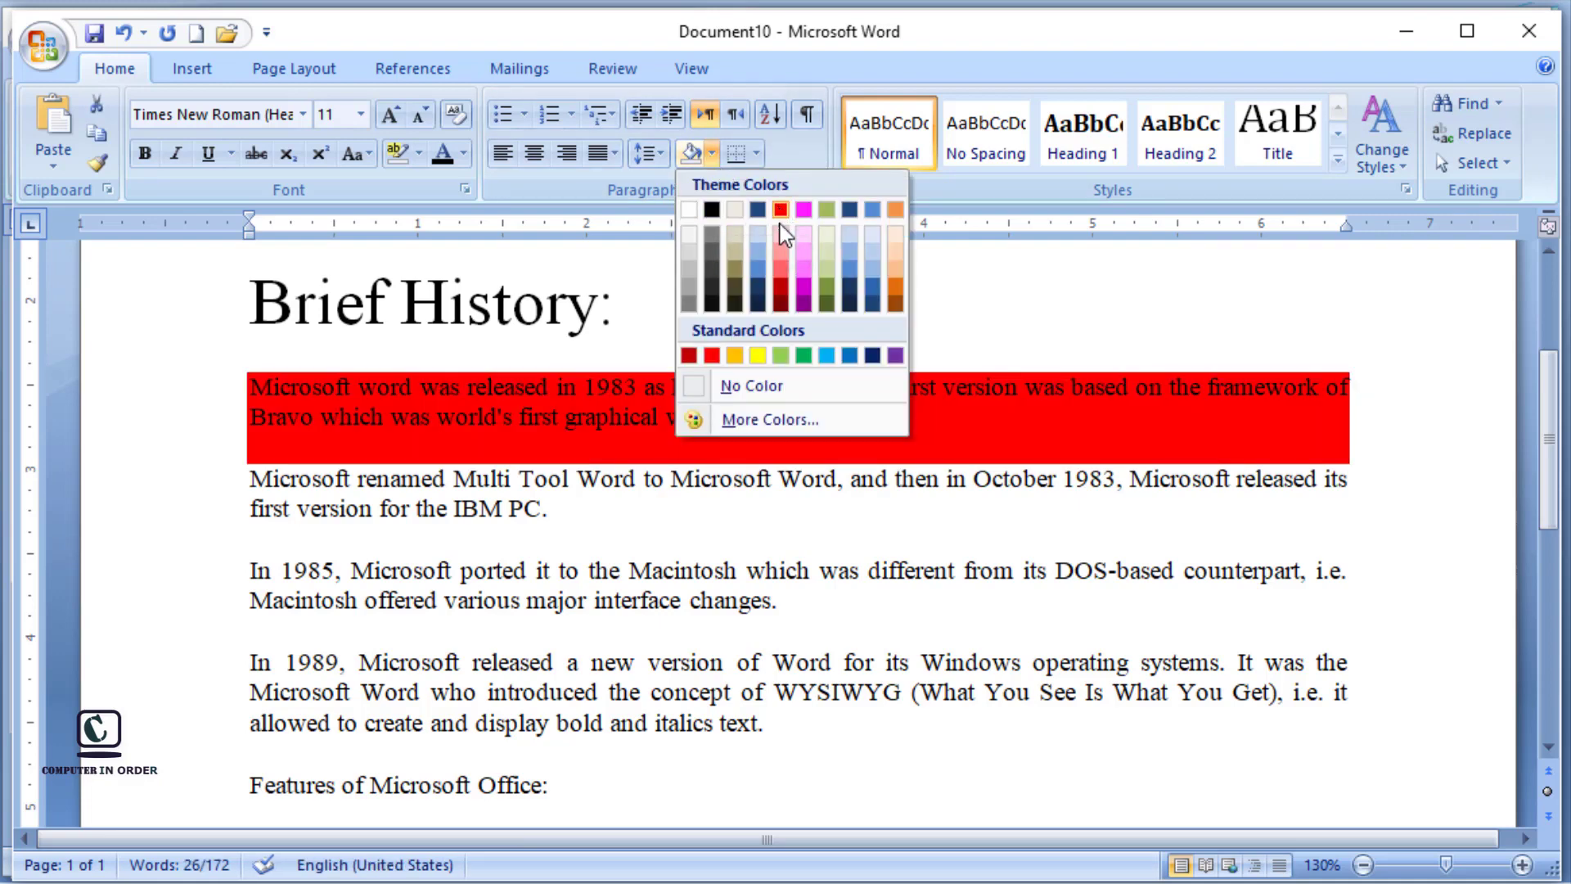
pyautogui.click(758, 355)
pyautogui.click(882, 306)
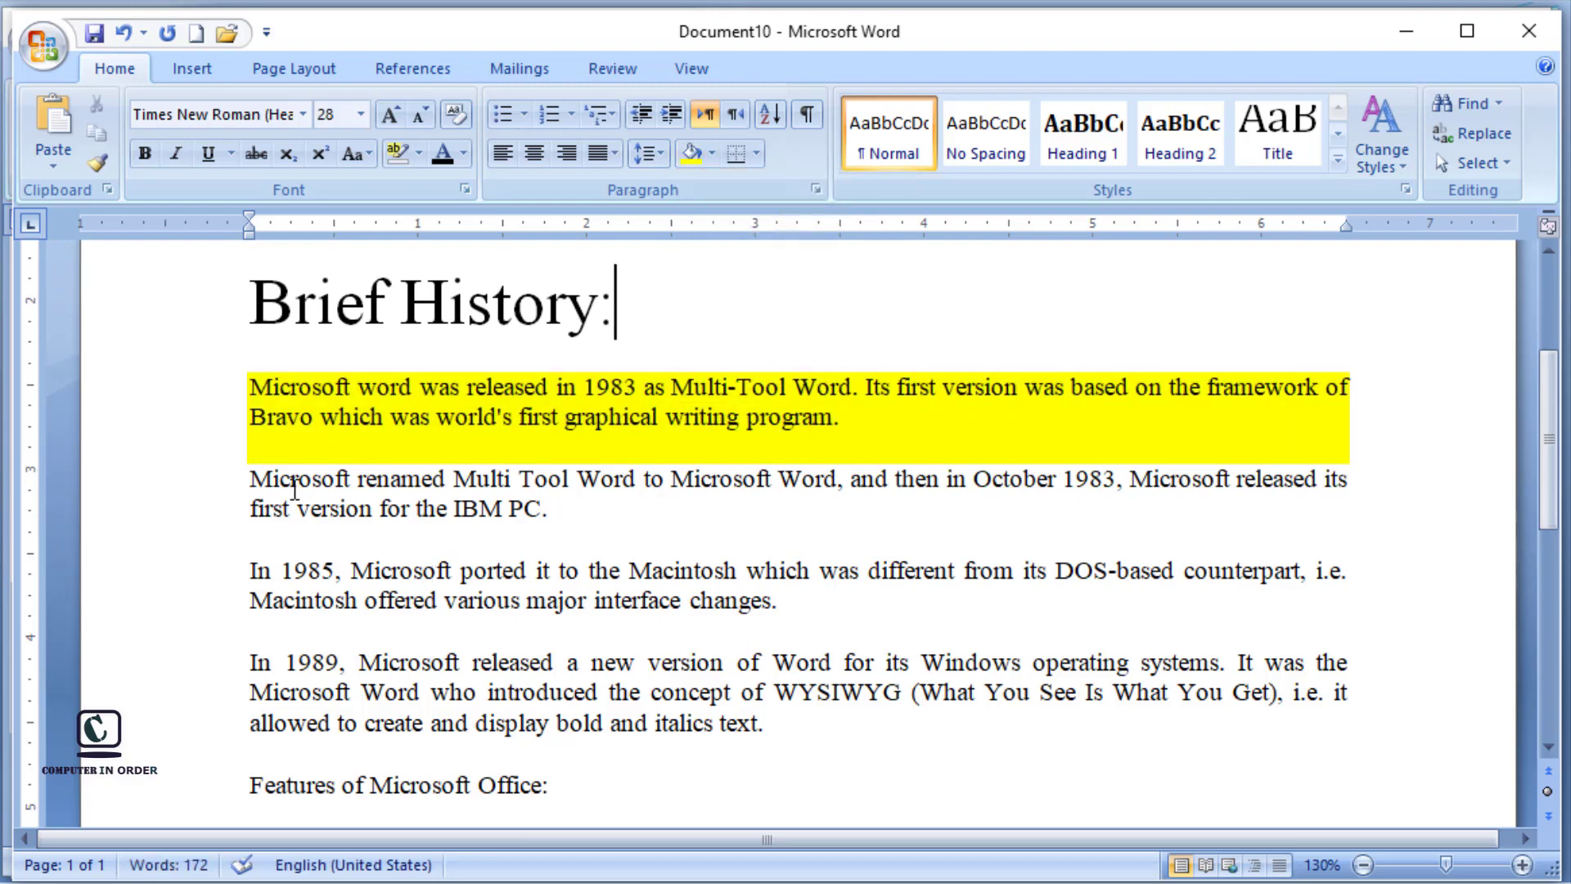
# Step: Shade the second Brief History paragraph with the standard green colour
pyautogui.moveTo(250, 480); pyautogui.dragTo(588, 529)
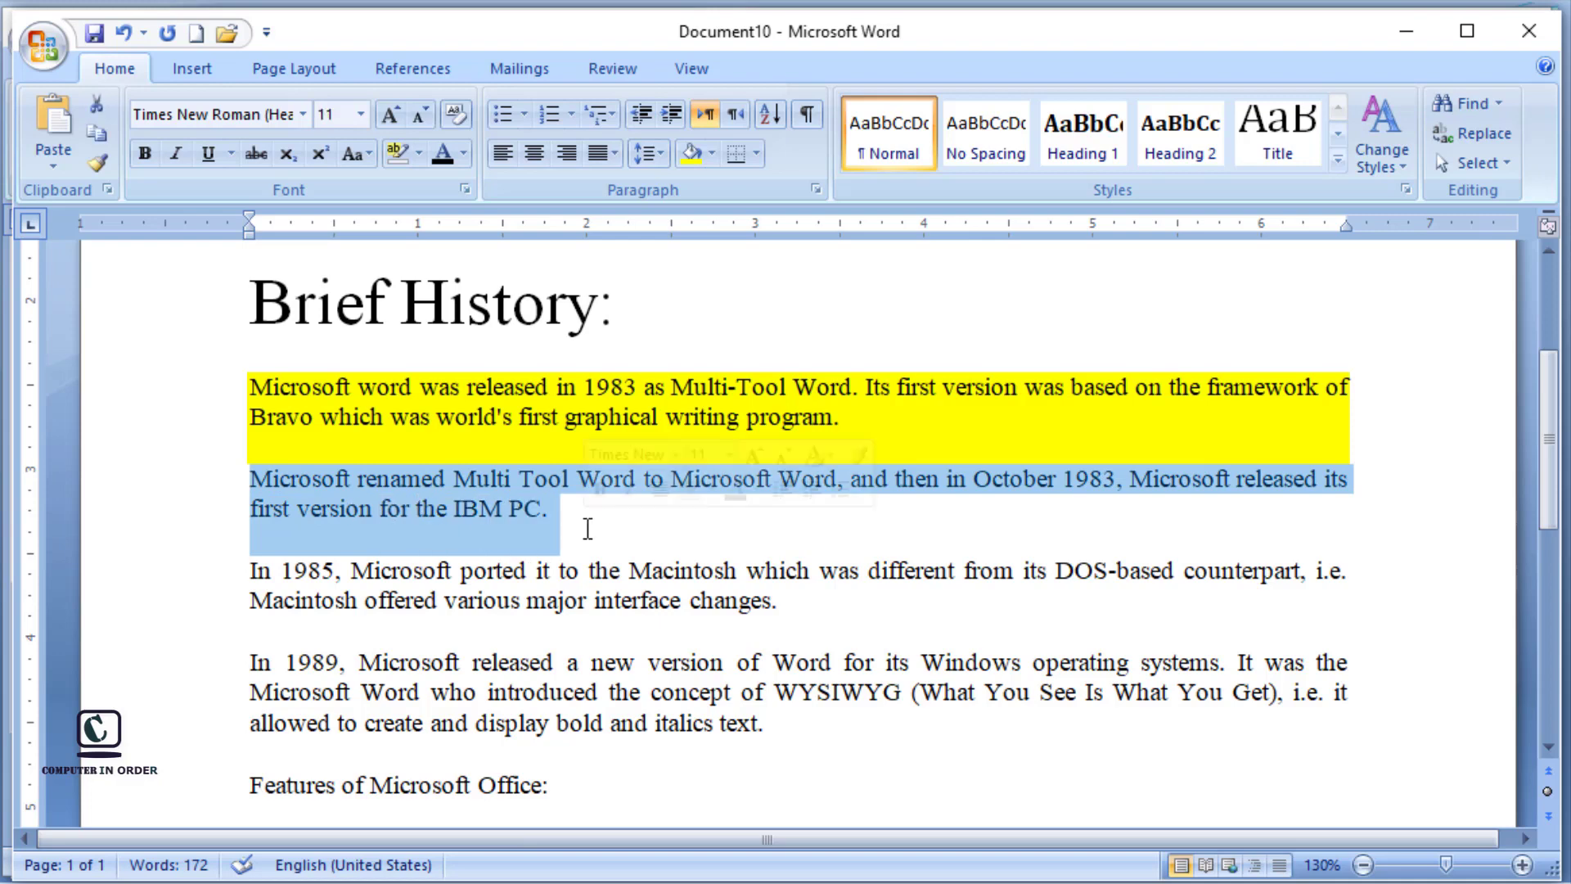
pyautogui.click(712, 155)
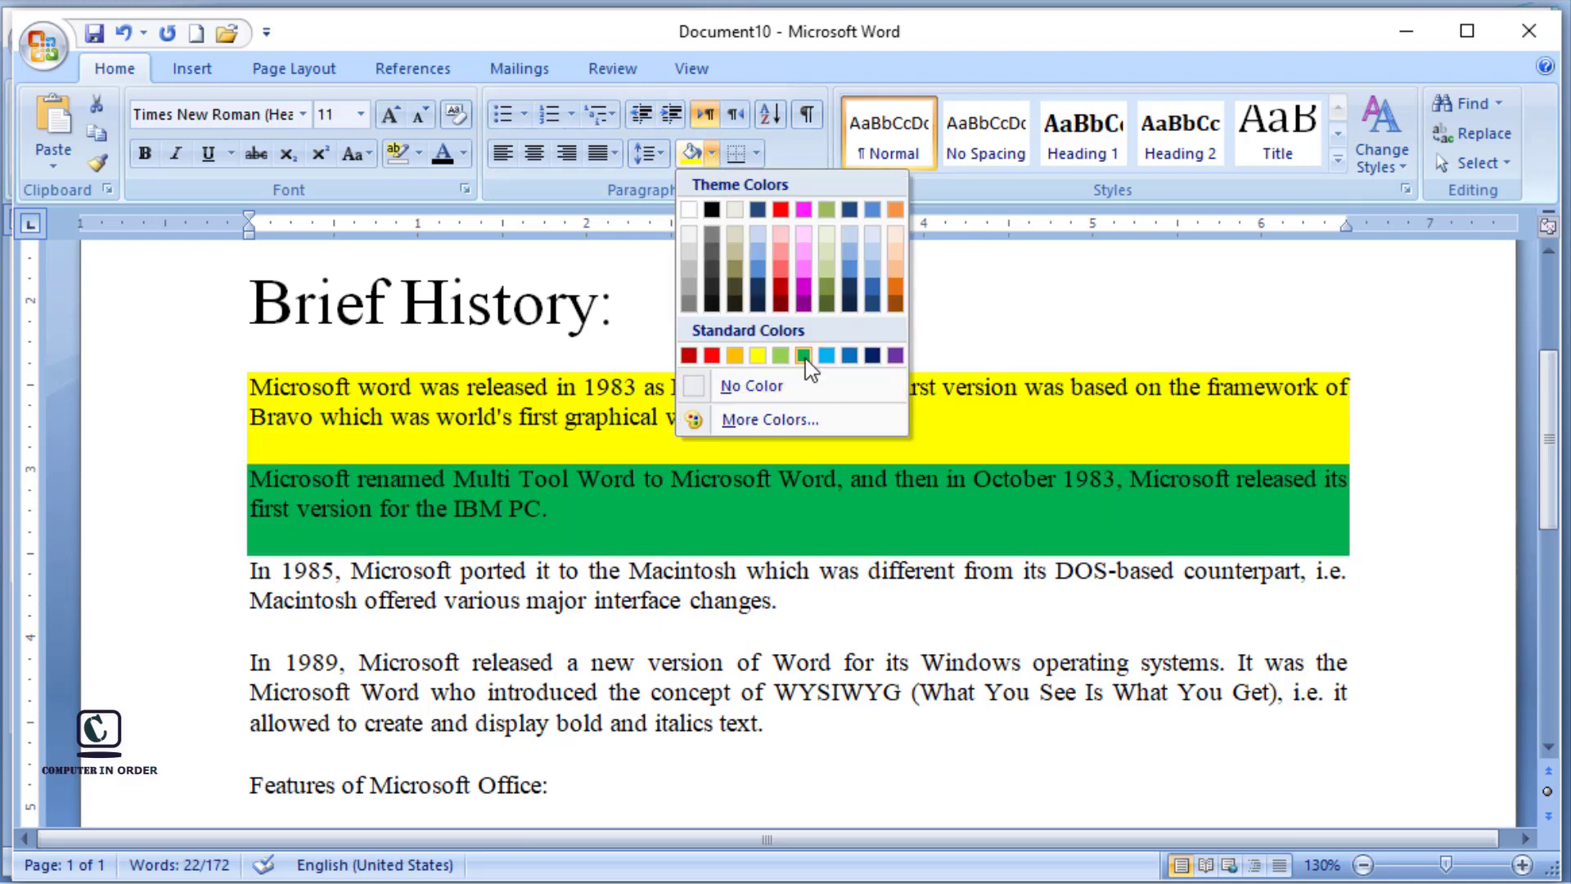
pyautogui.click(804, 355)
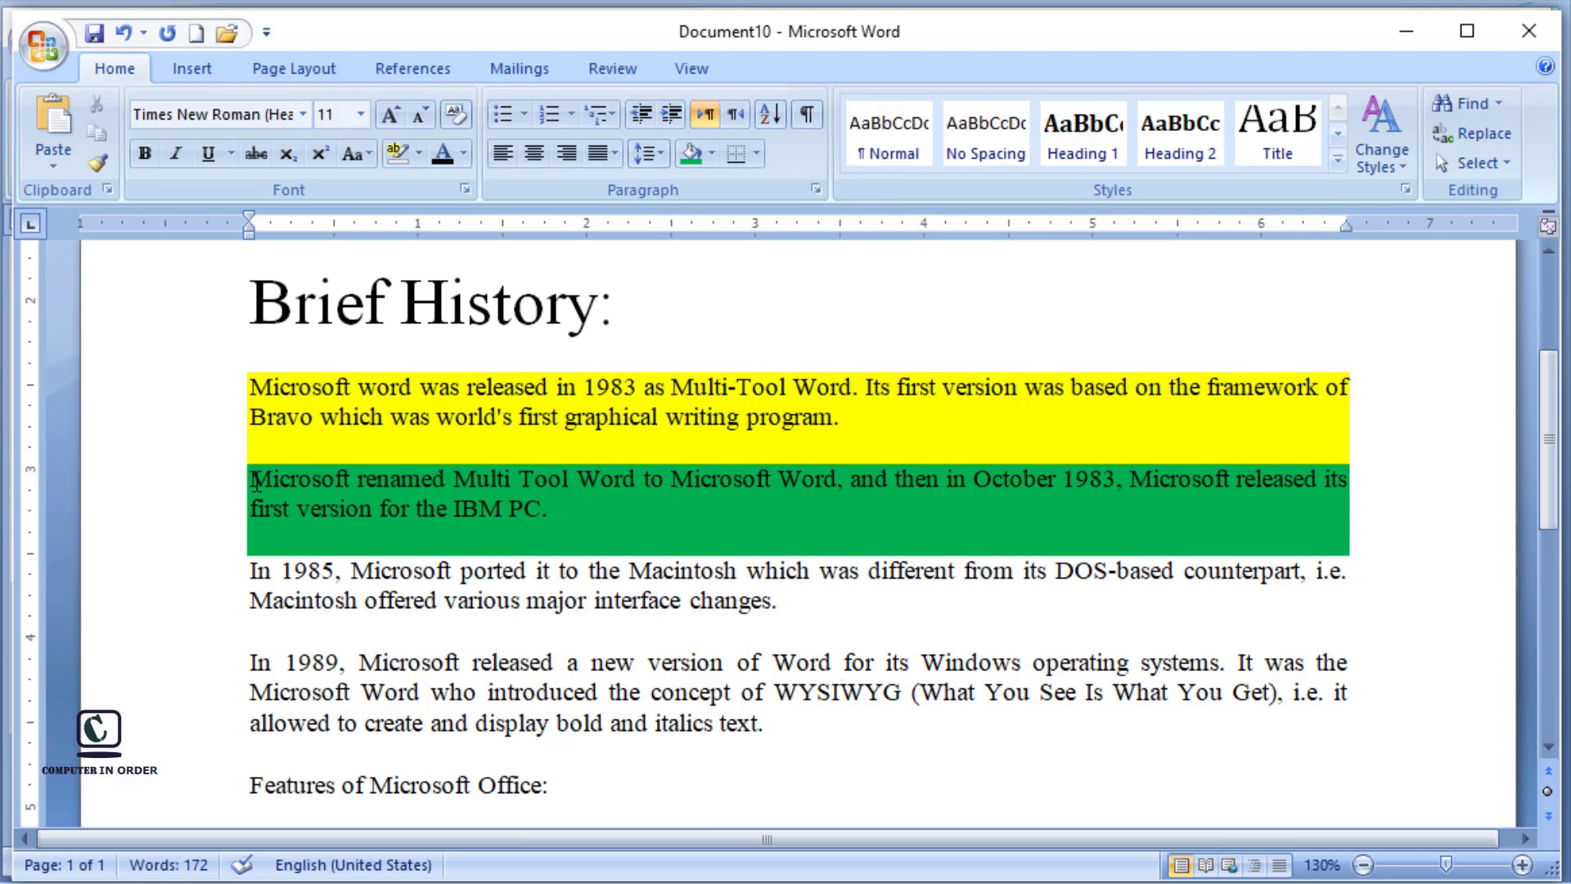
# Step: Remove the green shading from the second Brief History paragraph by setting it to No Color, and deselect it
pyautogui.moveTo(250, 477); pyautogui.dragTo(543, 511)
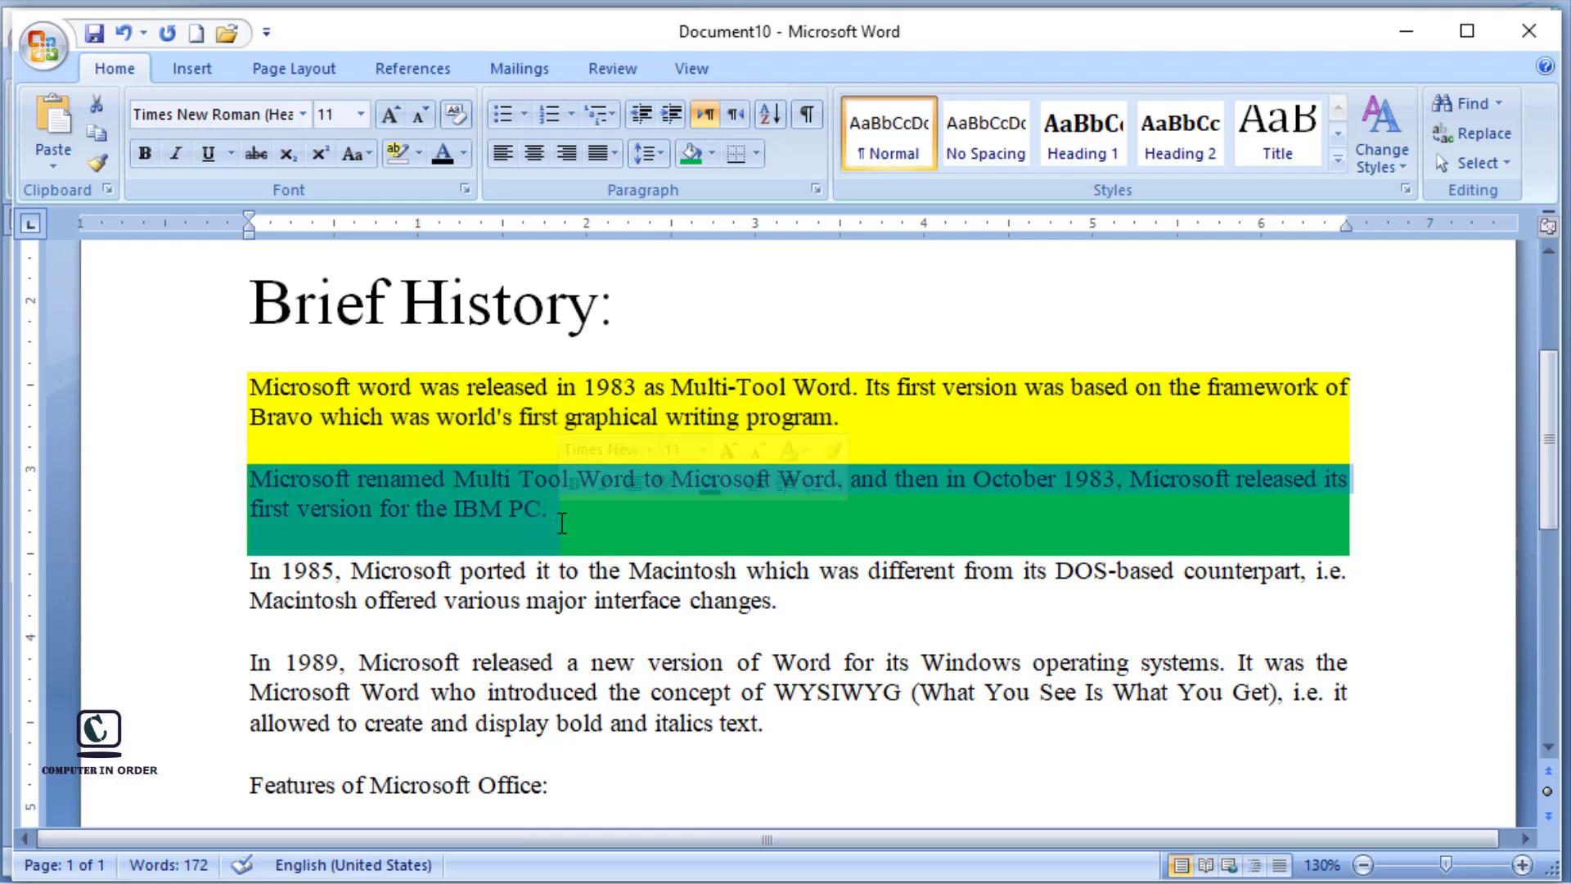
pyautogui.click(711, 155)
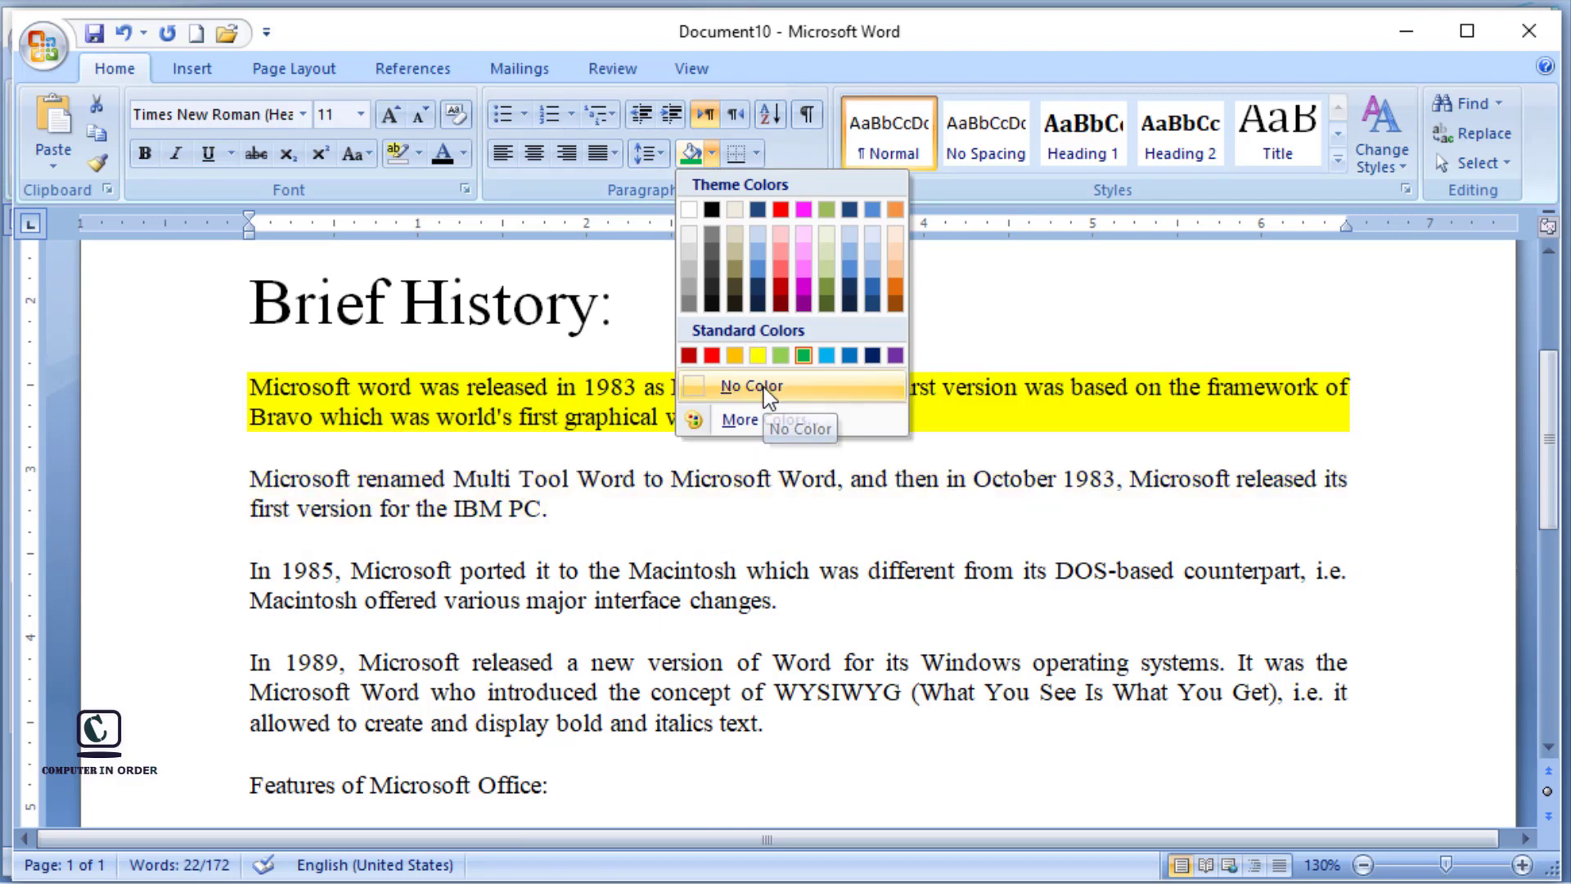
pyautogui.click(766, 391)
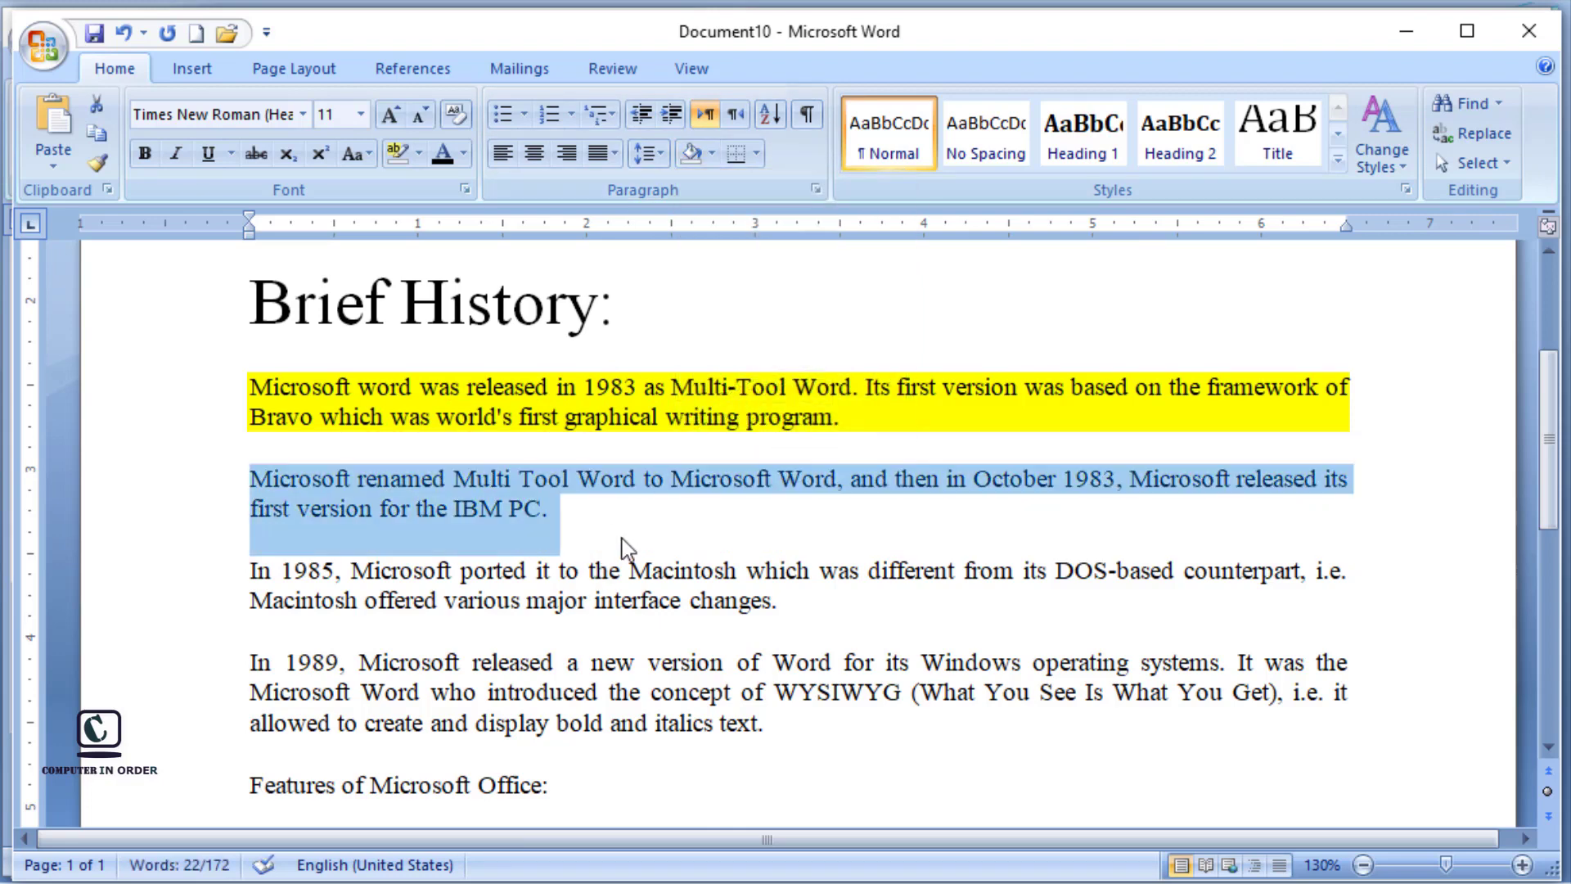
pyautogui.click(622, 538)
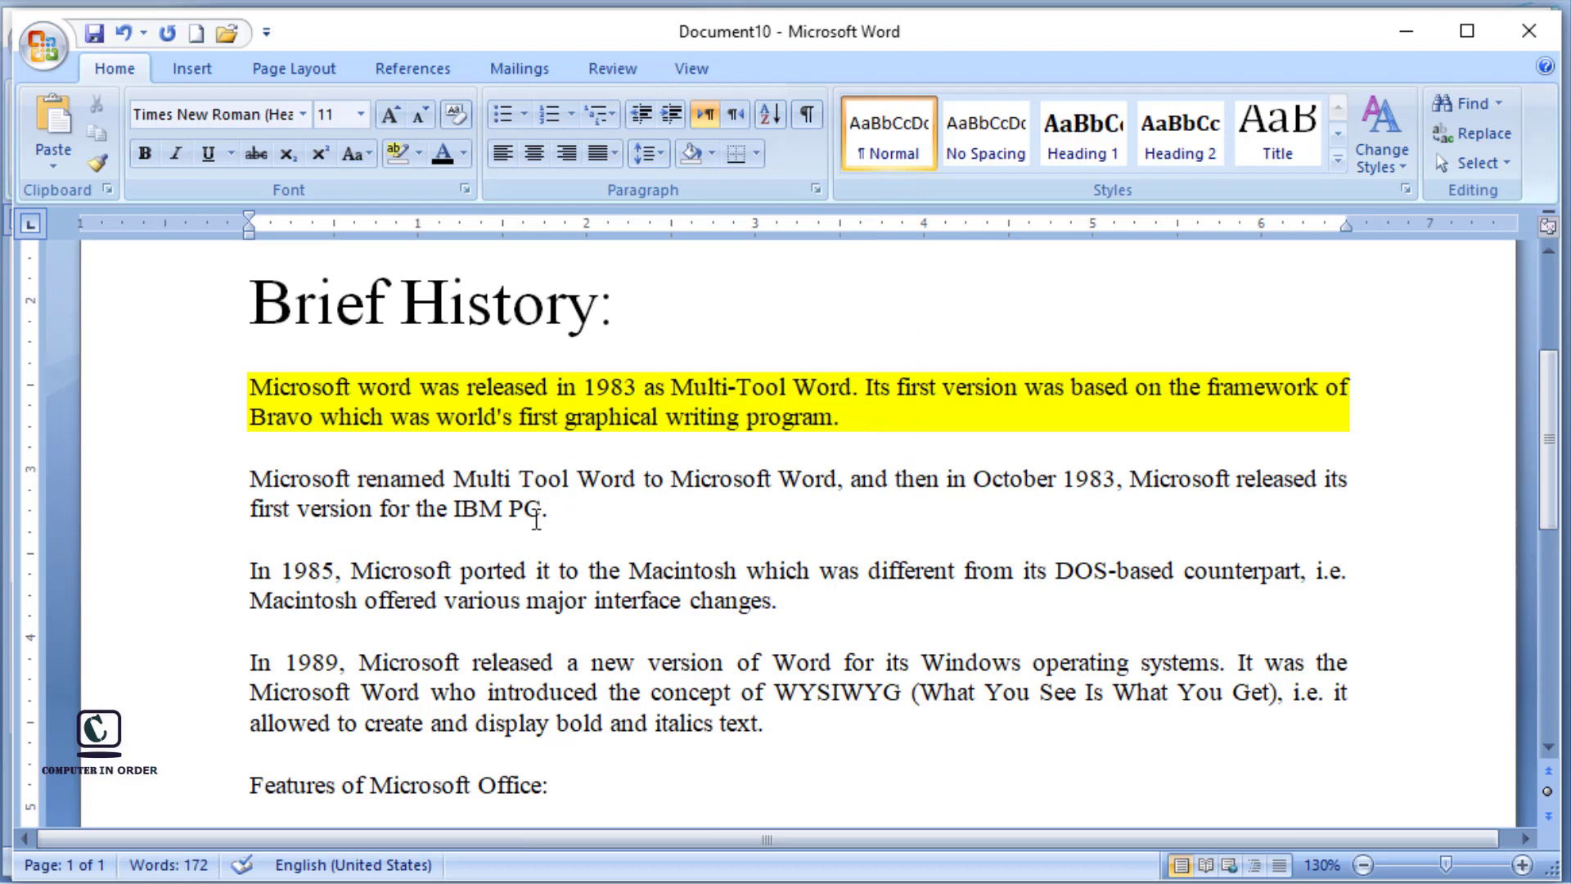
# Step: Add a bottom border and a left border to the second Brief History paragraph
pyautogui.moveTo(554, 518); pyautogui.dragTo(303, 487)
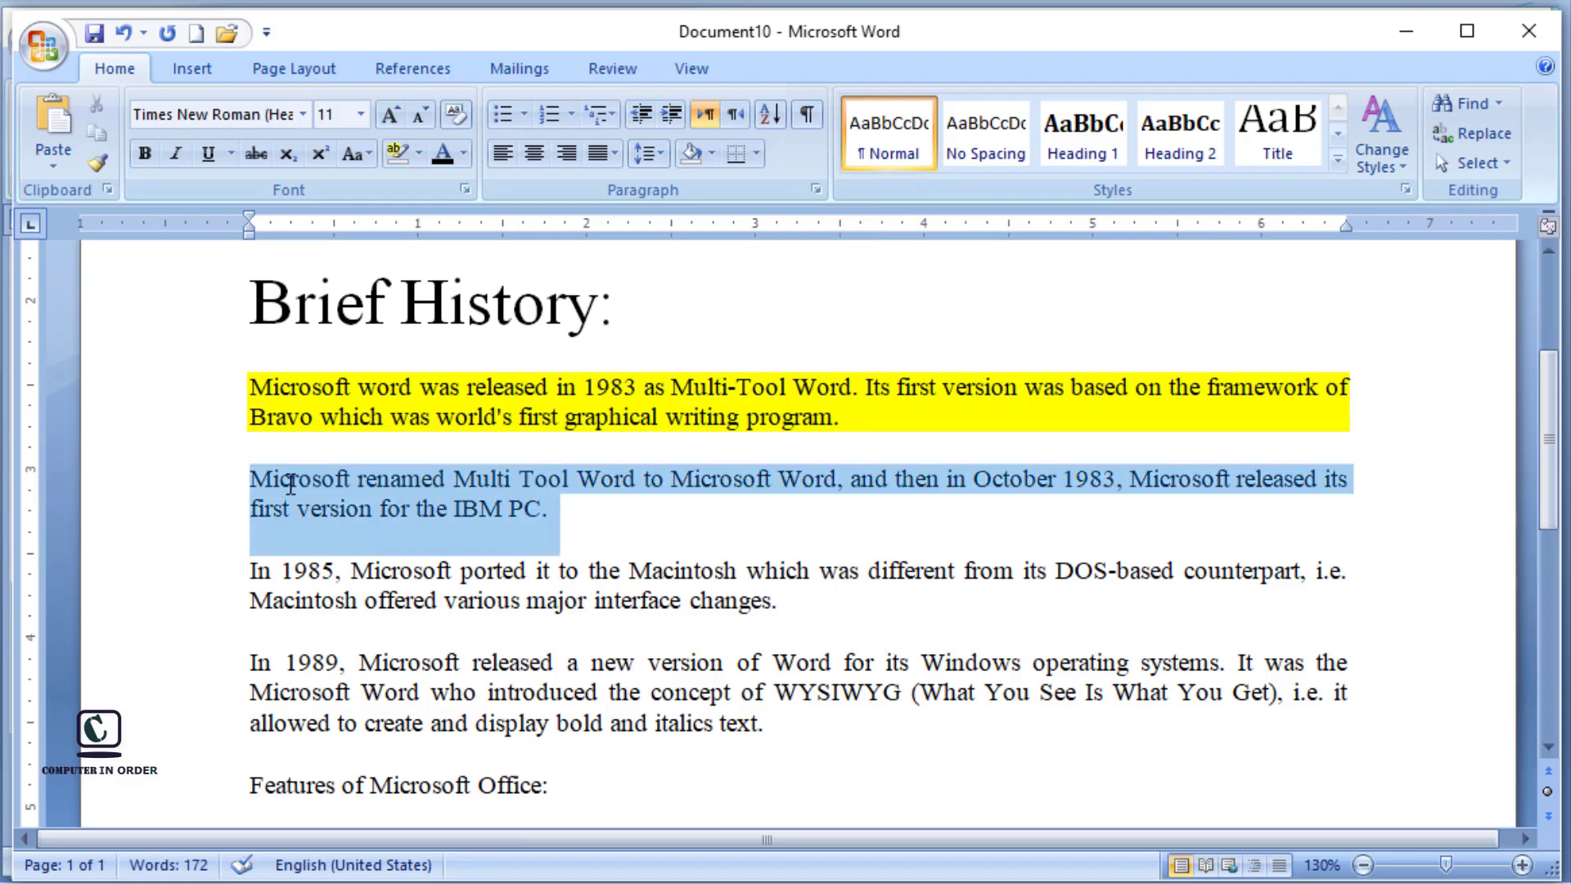
pyautogui.click(758, 154)
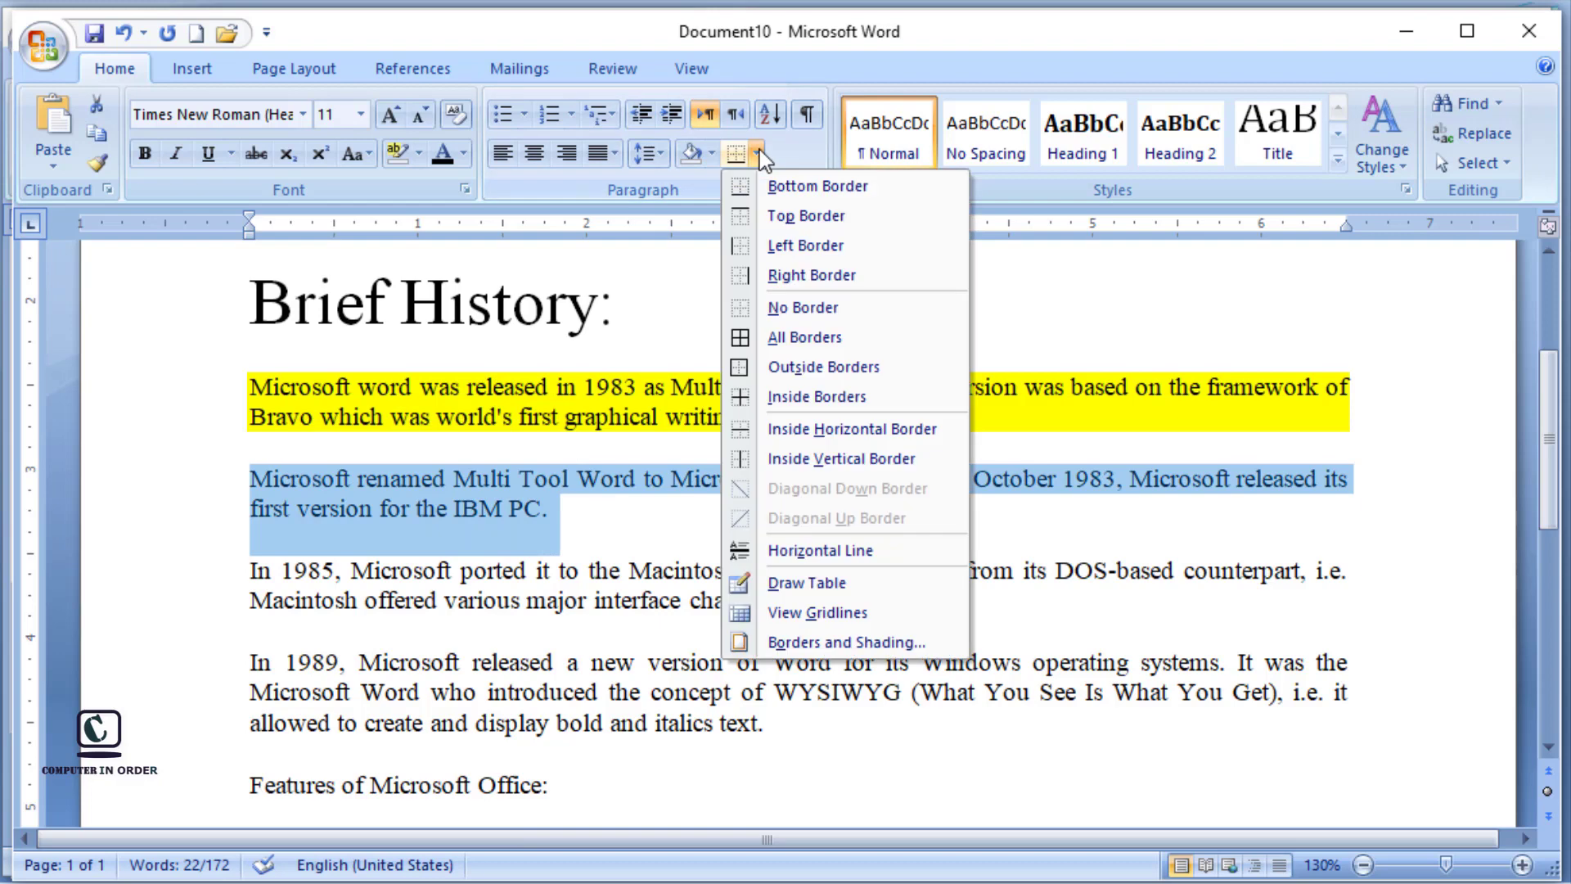
pyautogui.click(797, 189)
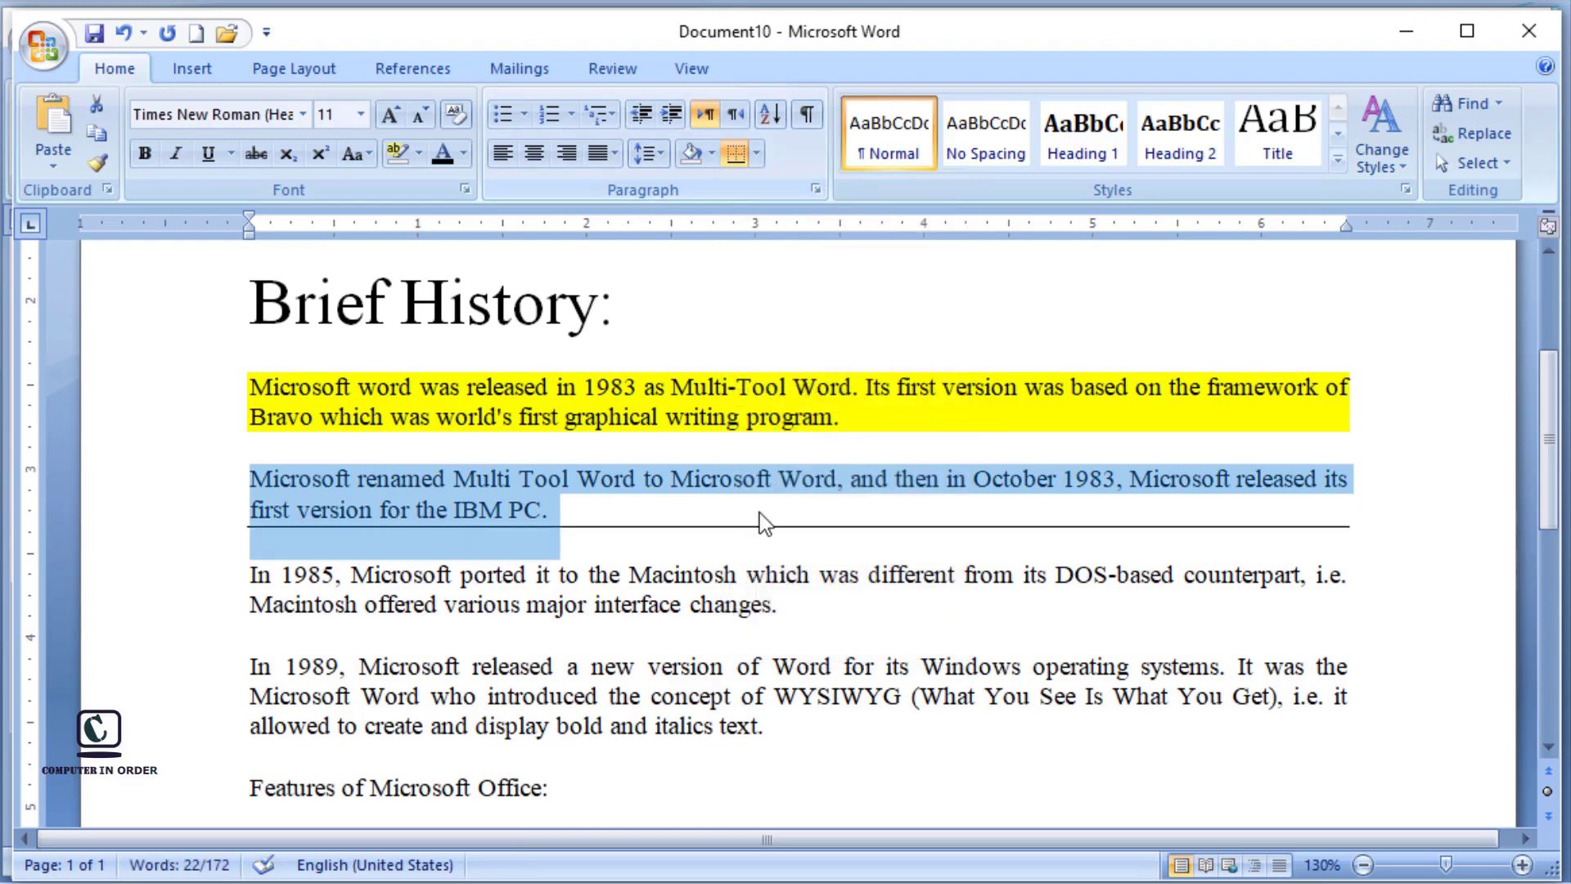
pyautogui.click(757, 154)
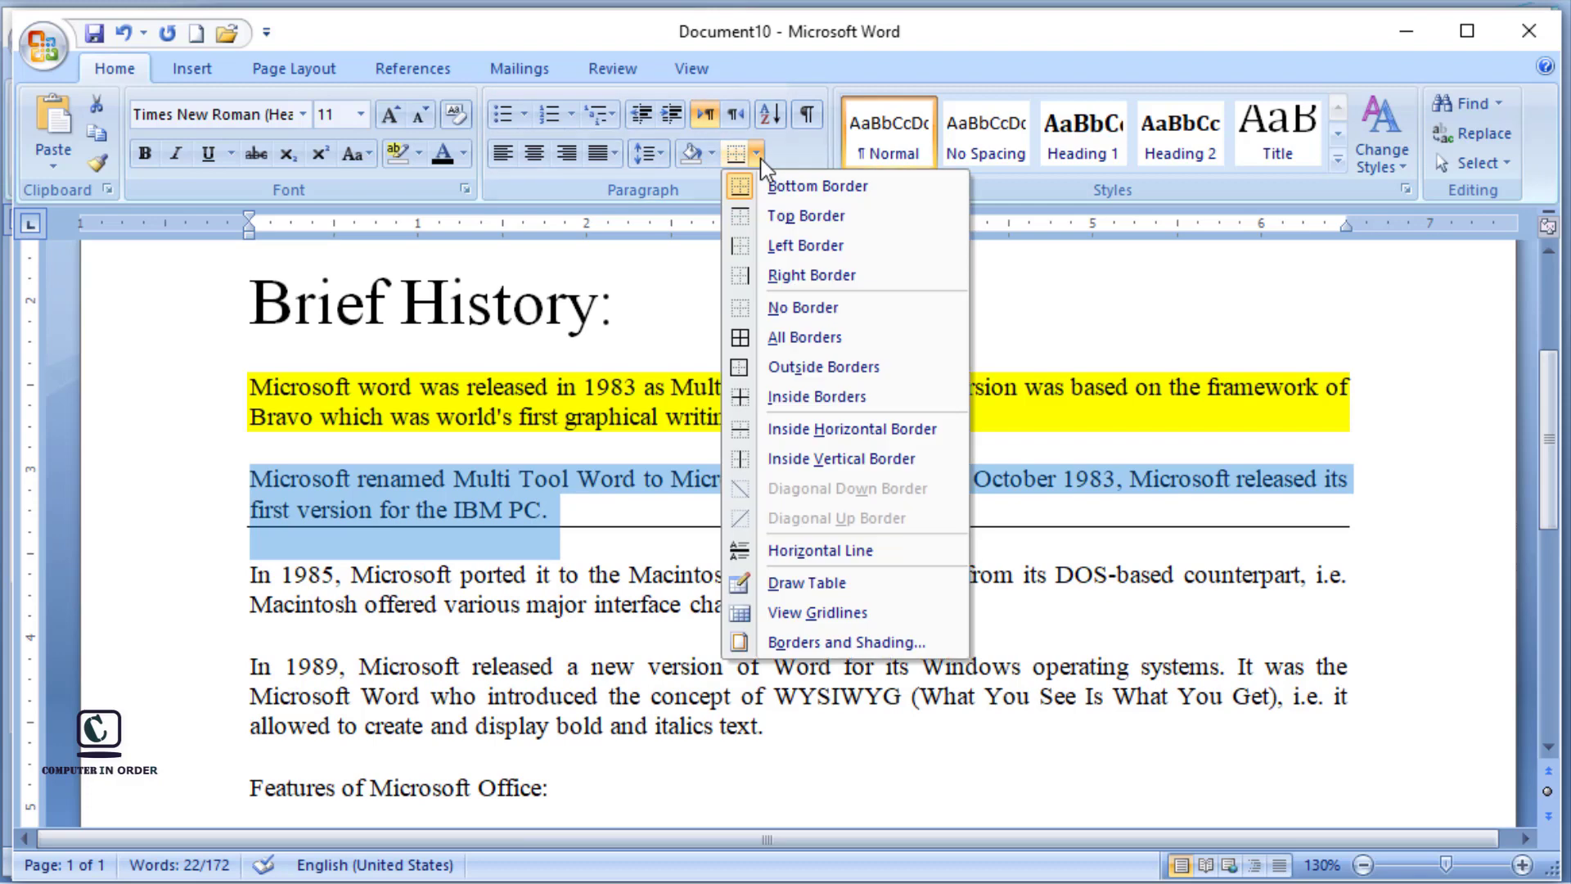
pyautogui.click(789, 246)
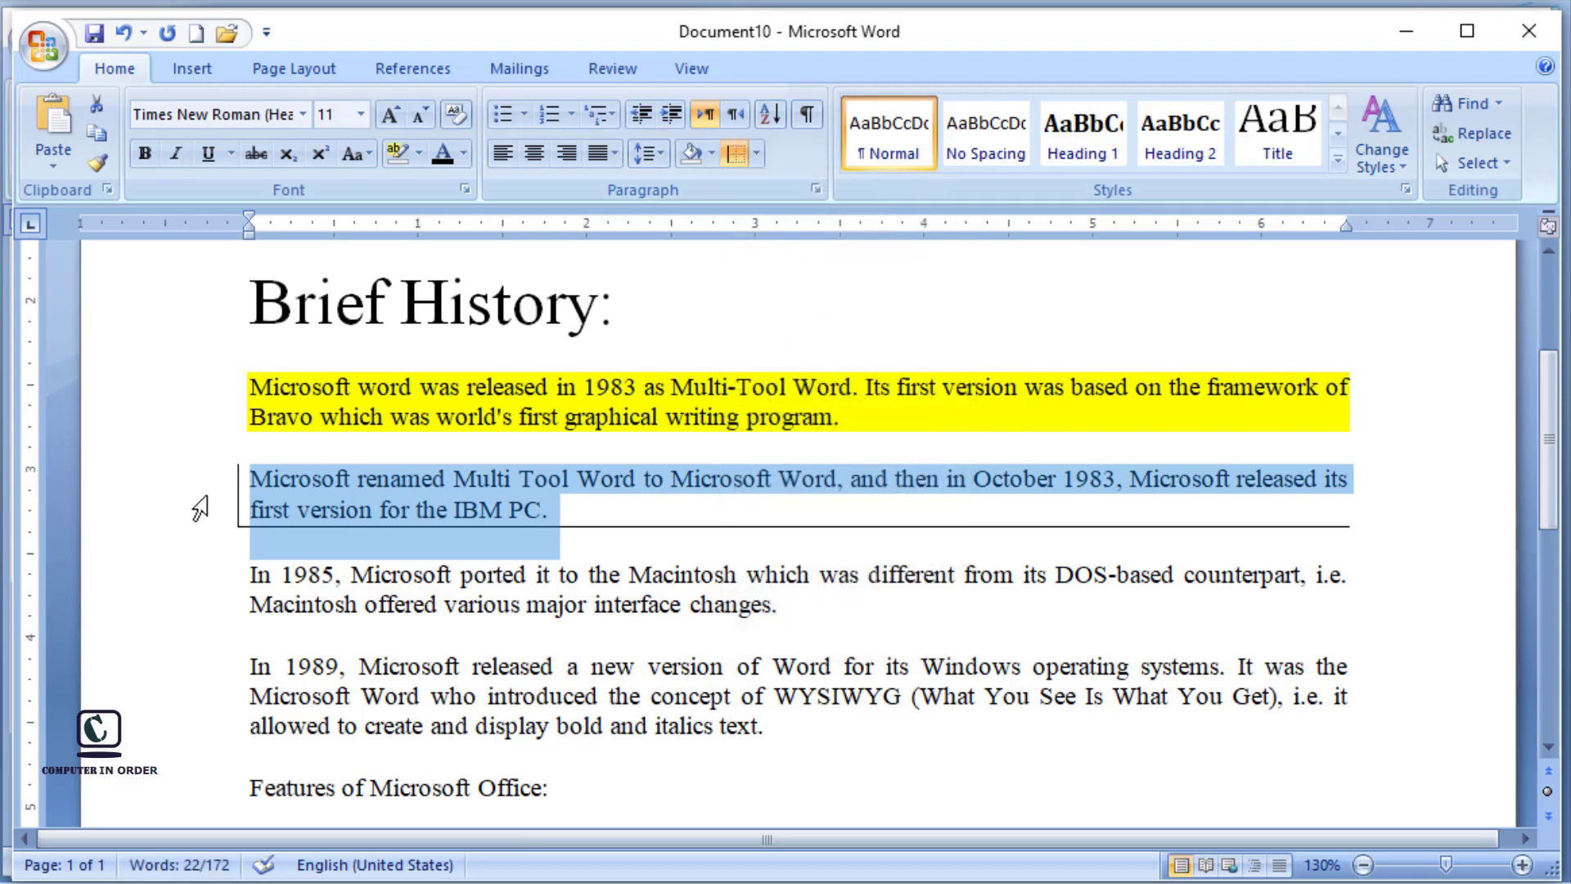
# Step: Apply All Borders to the second Brief History paragraph and clear the selection
pyautogui.click(757, 158)
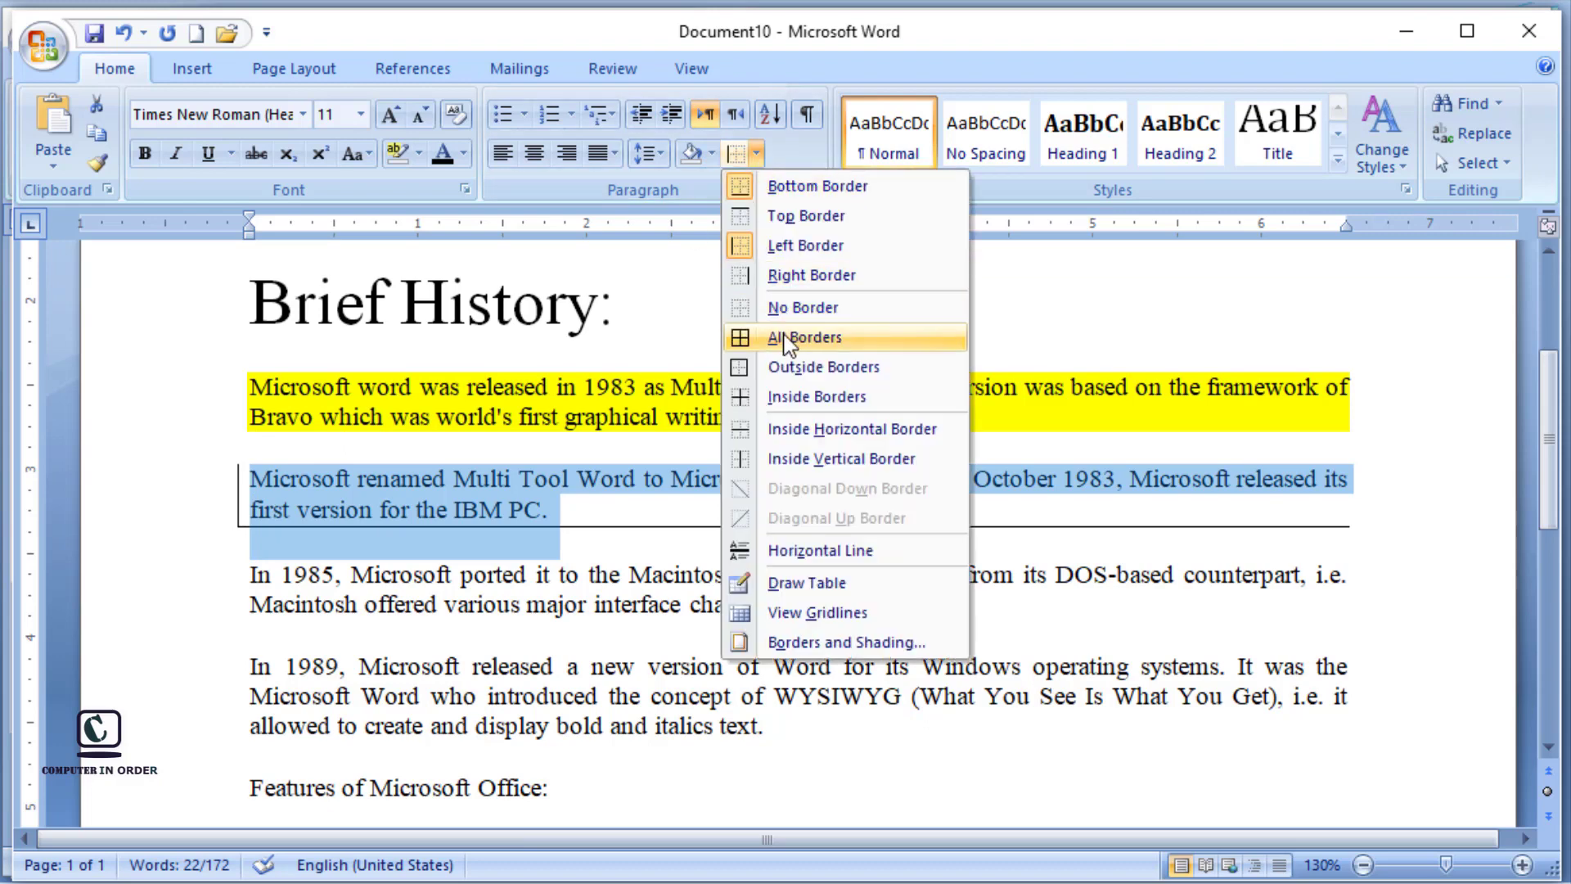
pyautogui.click(785, 339)
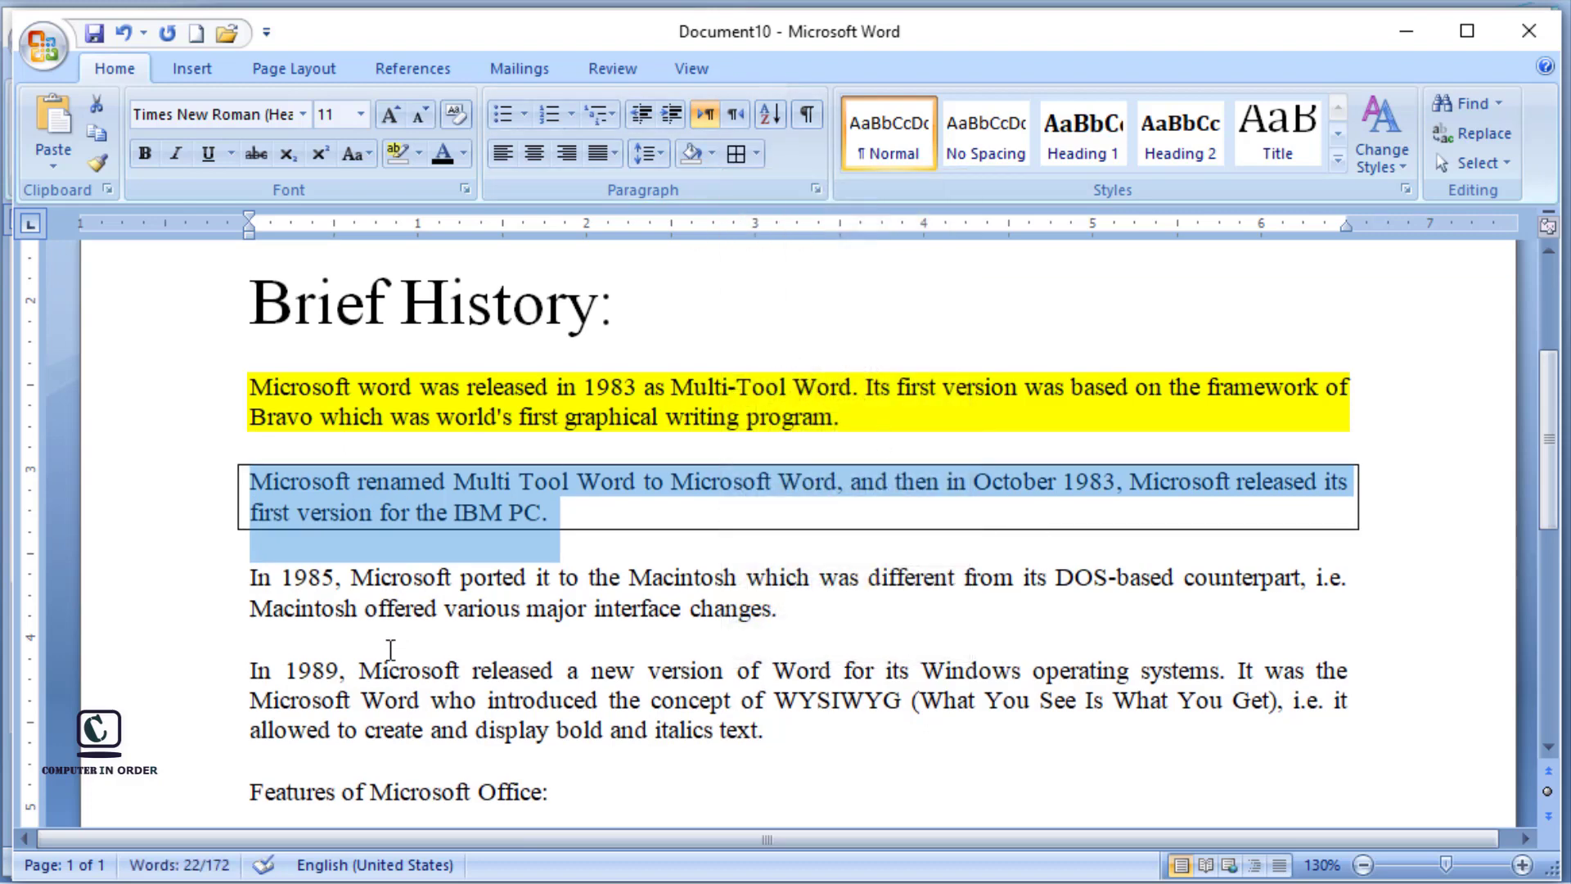
pyautogui.click(203, 606)
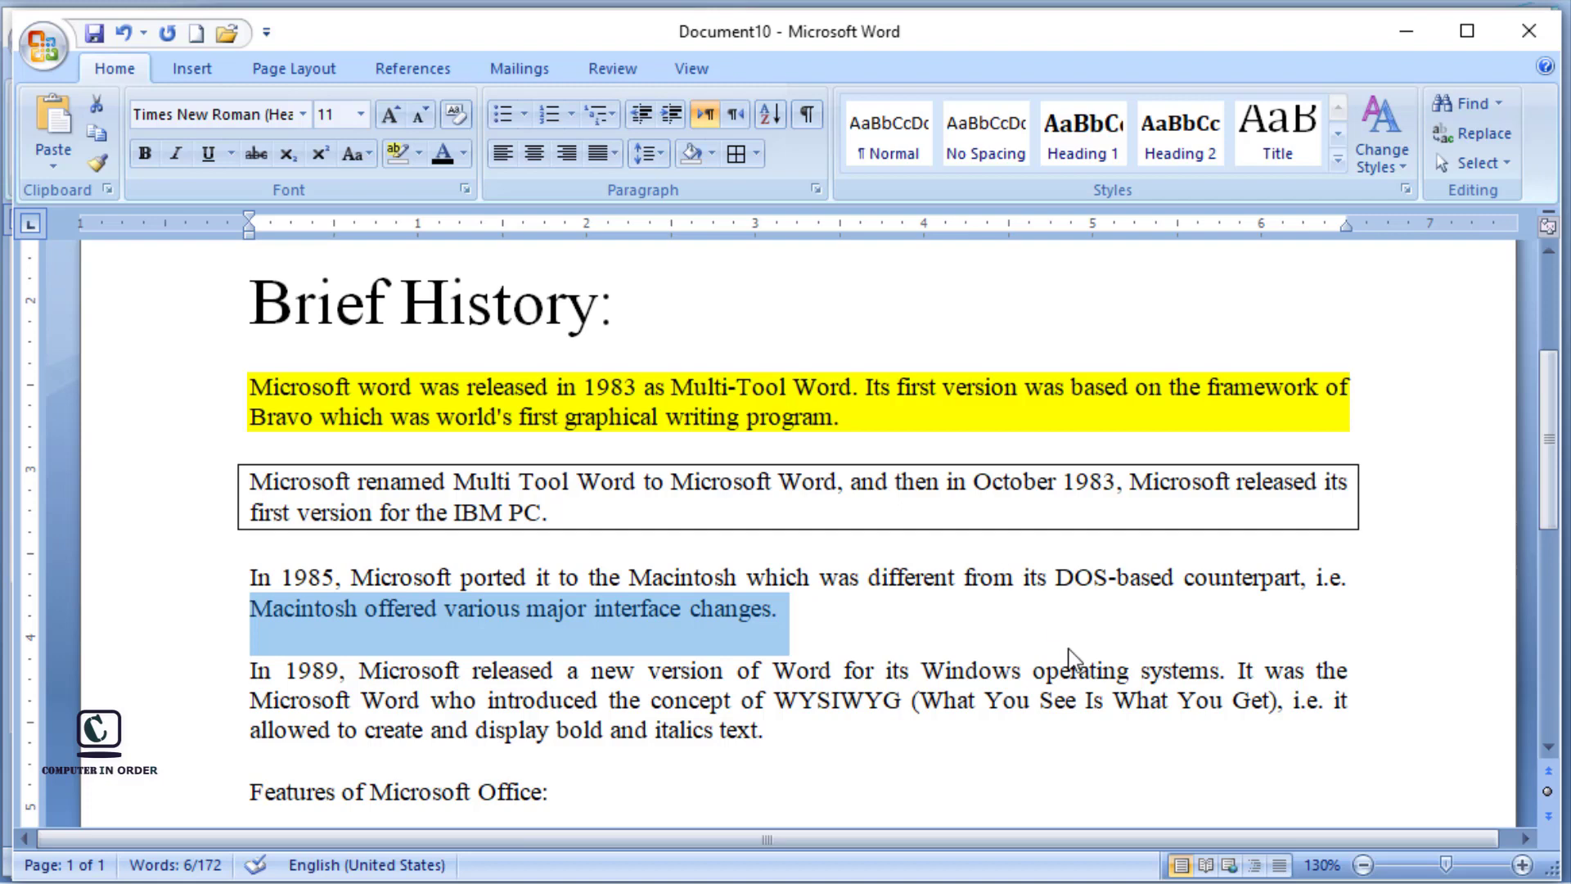
pyautogui.press('Right')
# Step: Sort the last three paragraphs, starting at "Features of Microsoft Office:", by paragraph text in ascending order
pyautogui.moveTo(1551, 426); pyautogui.dragTo(1550, 508)
pyautogui.moveTo(251, 516); pyautogui.dragTo(259, 635)
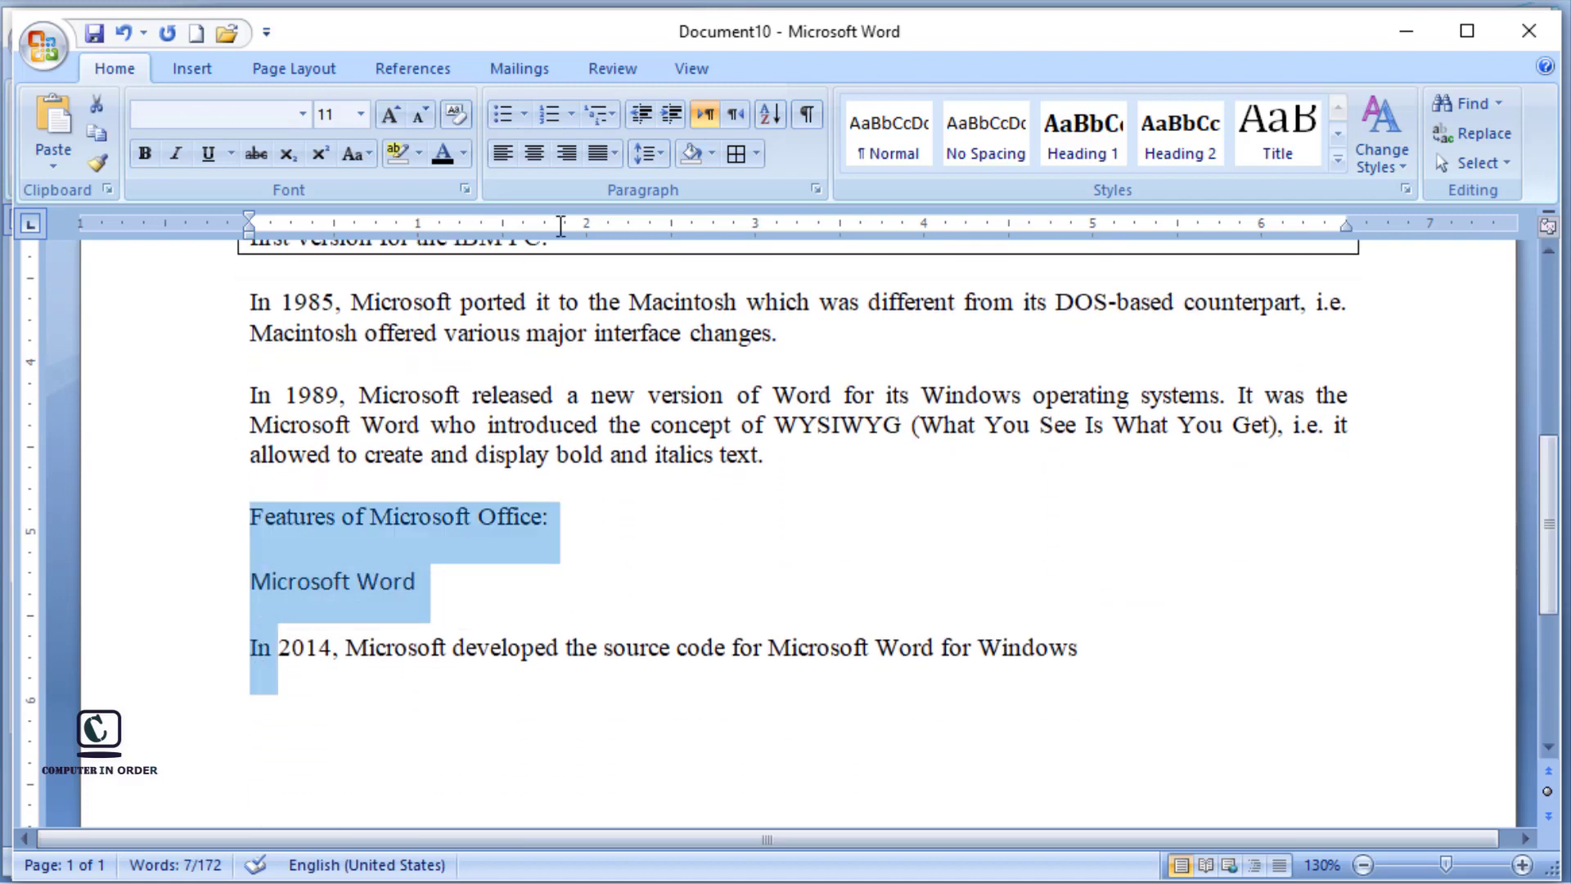
pyautogui.click(769, 116)
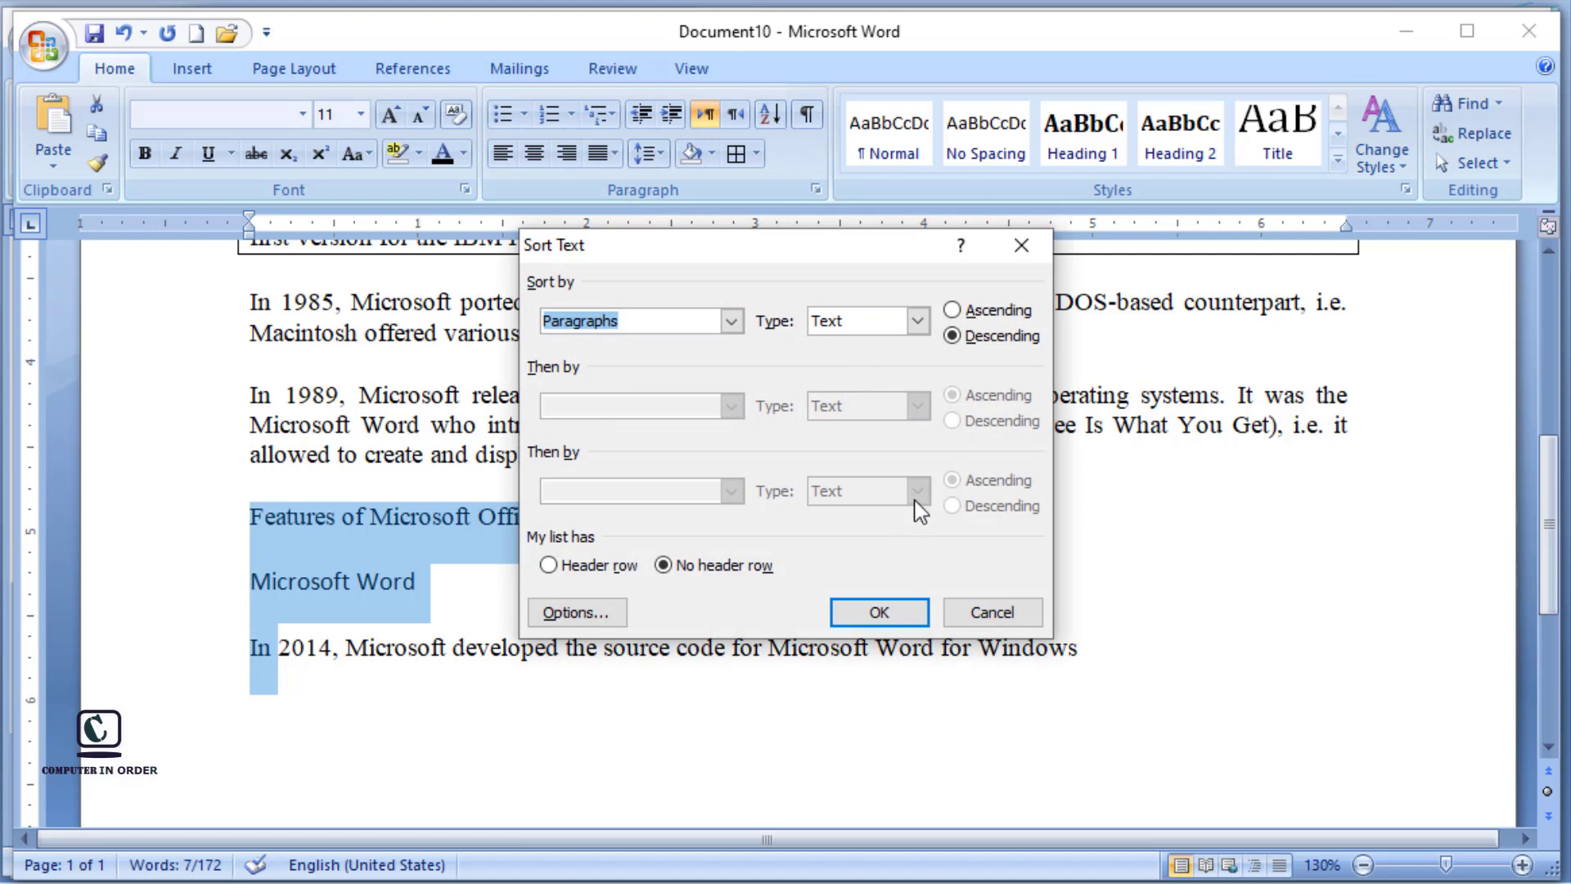
pyautogui.click(954, 311)
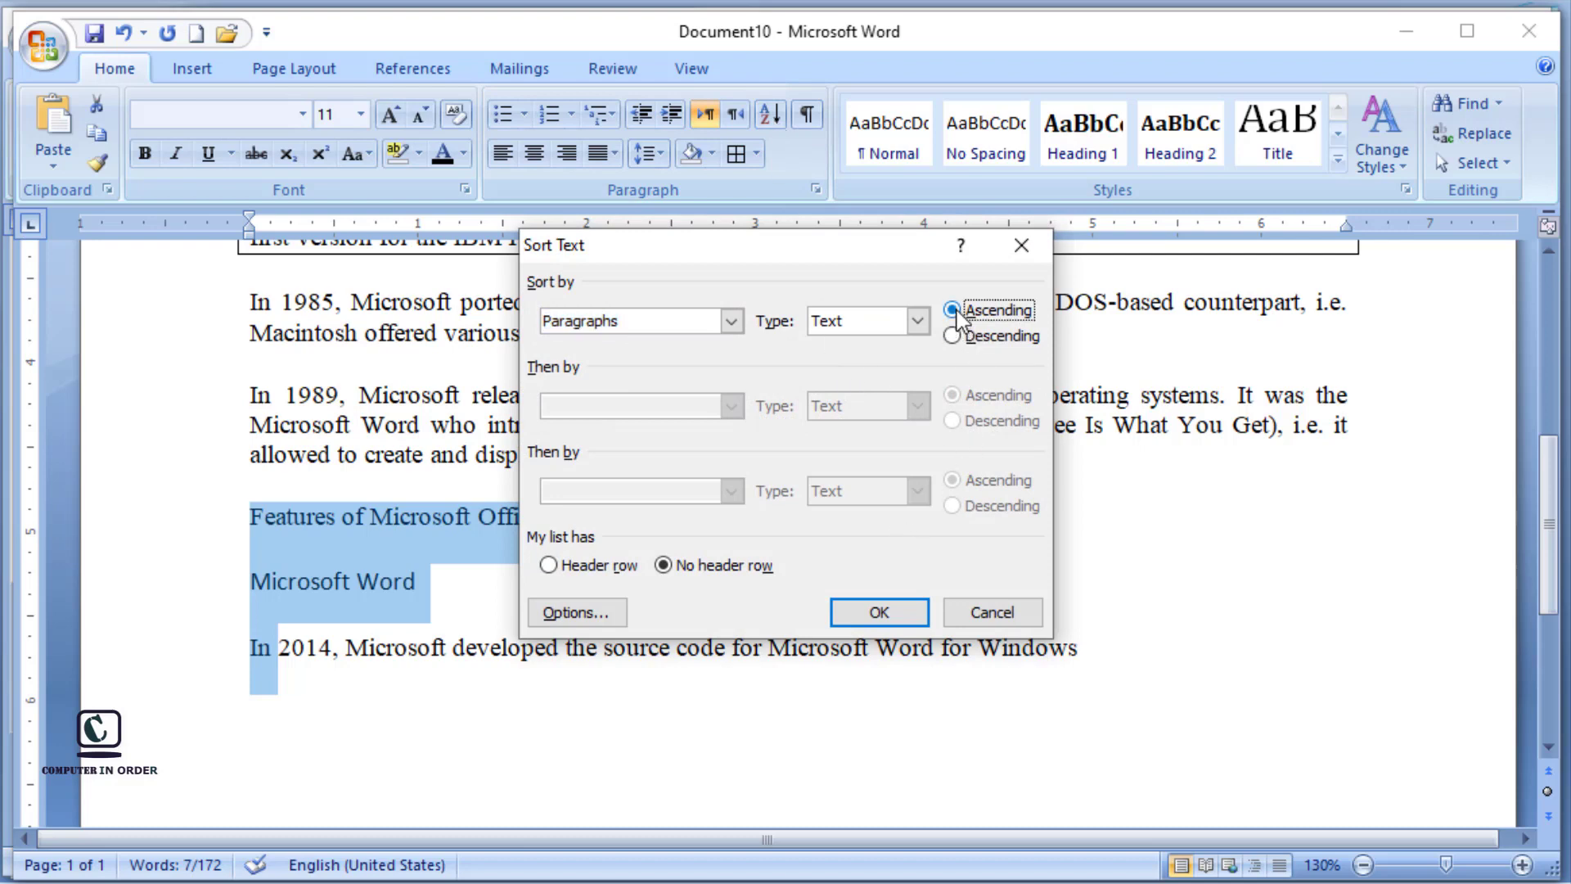
pyautogui.click(882, 613)
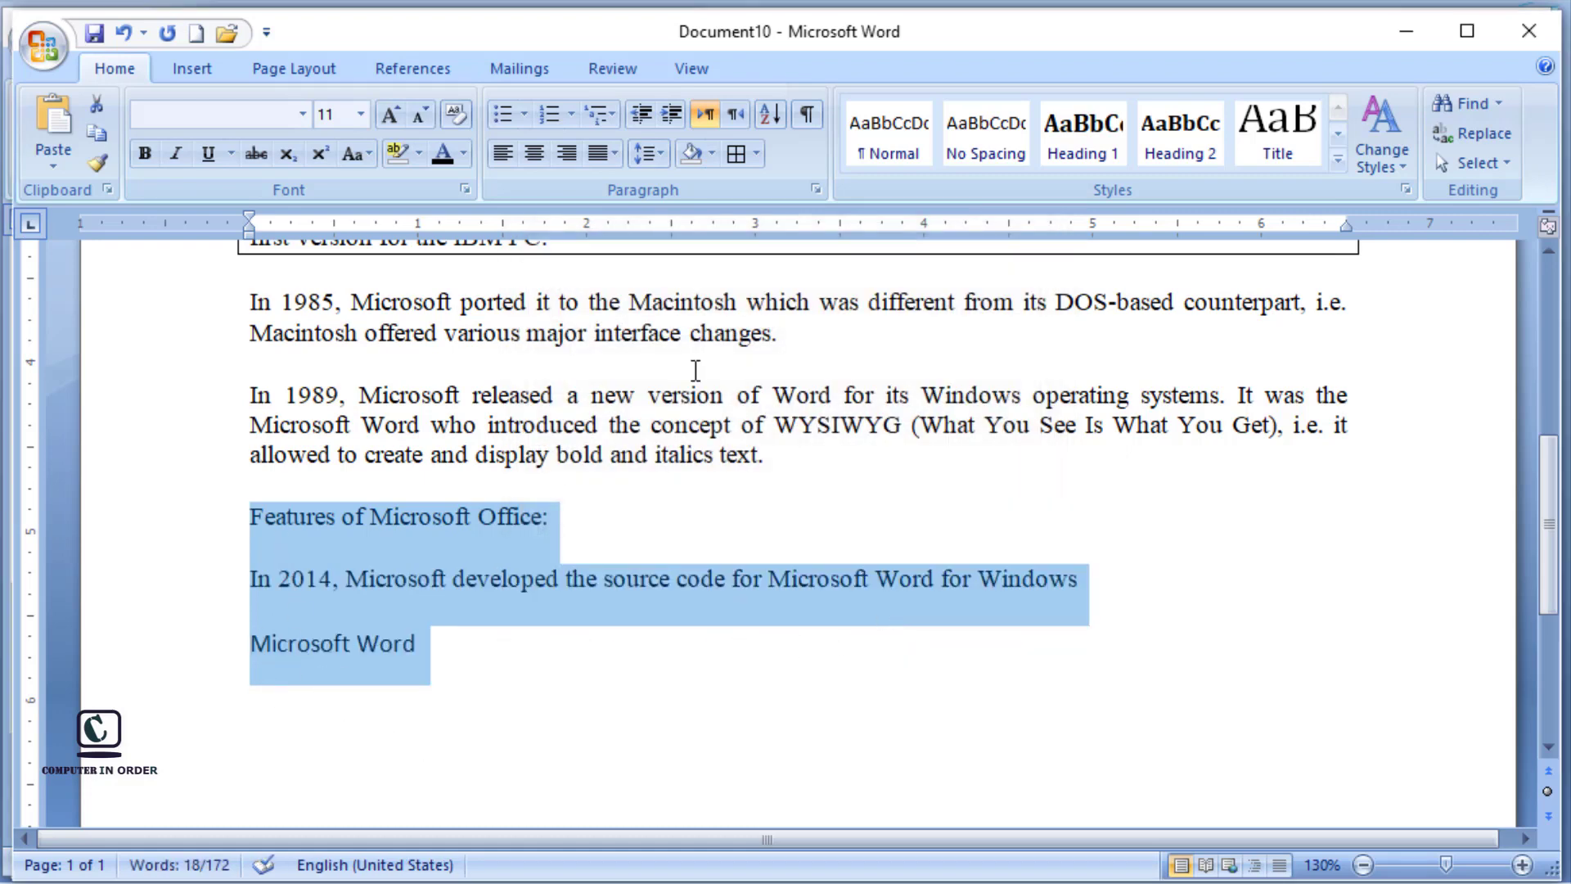
# Step: Sort the same three closing paragraphs by text in descending order and deselect them
pyautogui.click(772, 116)
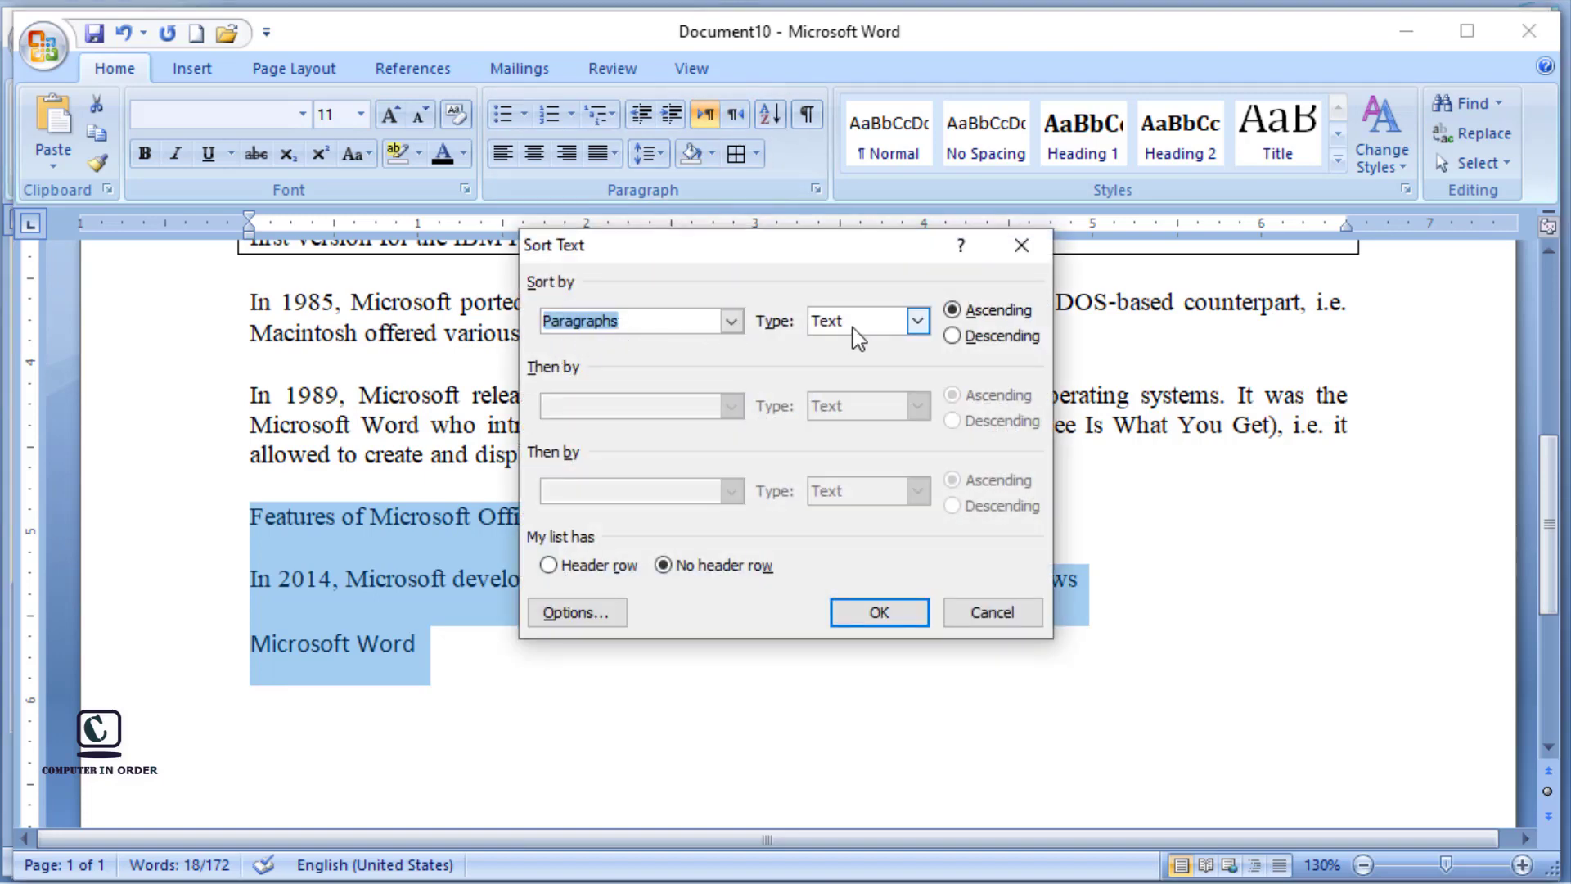
pyautogui.click(952, 336)
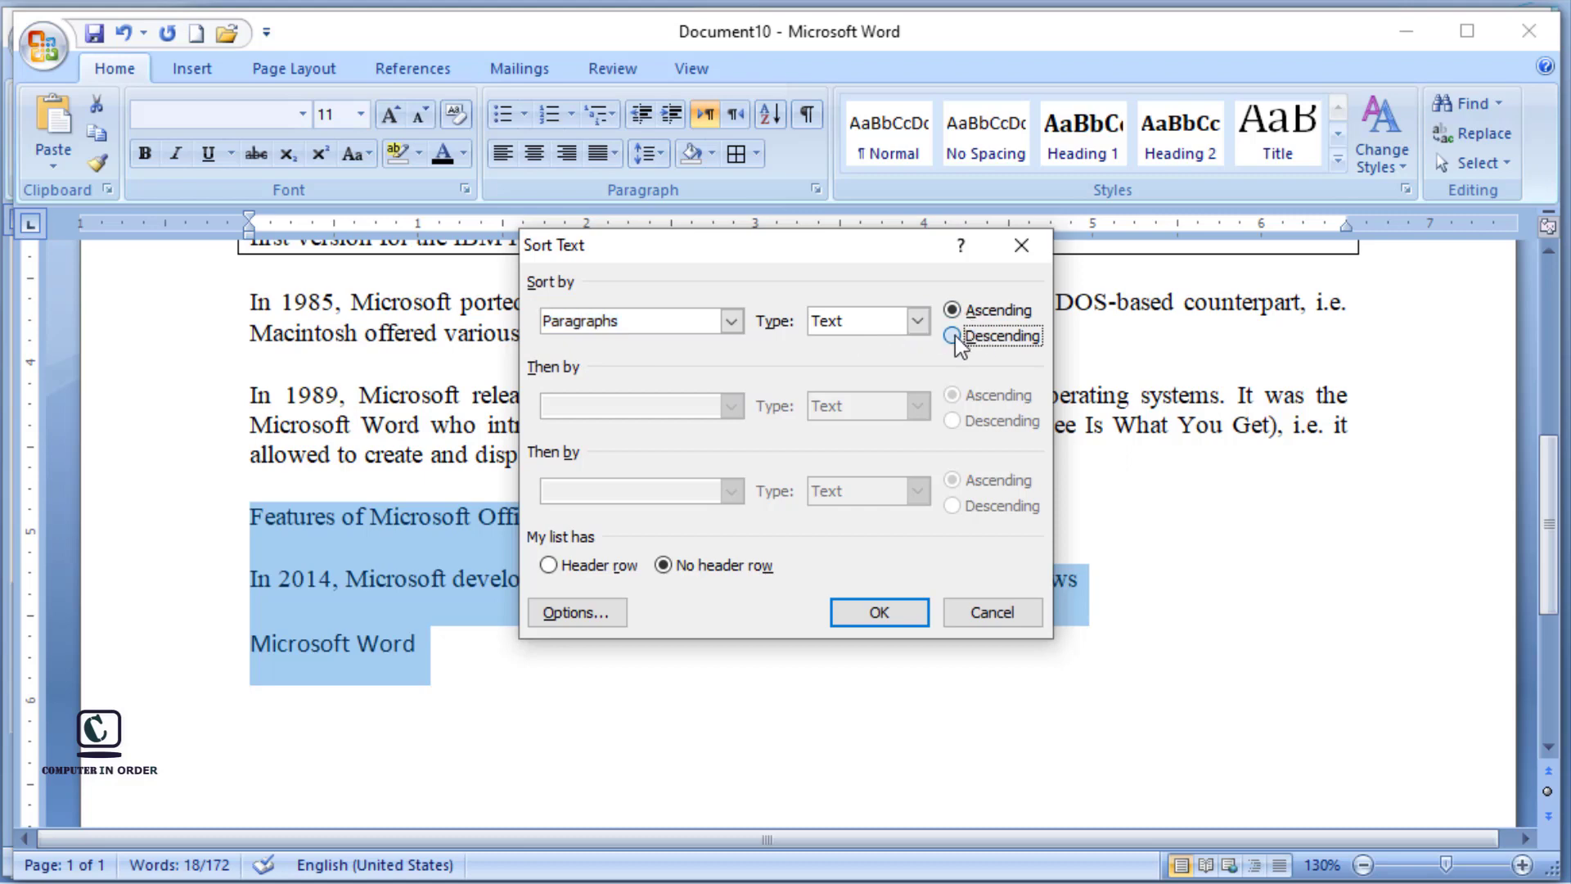
pyautogui.click(907, 619)
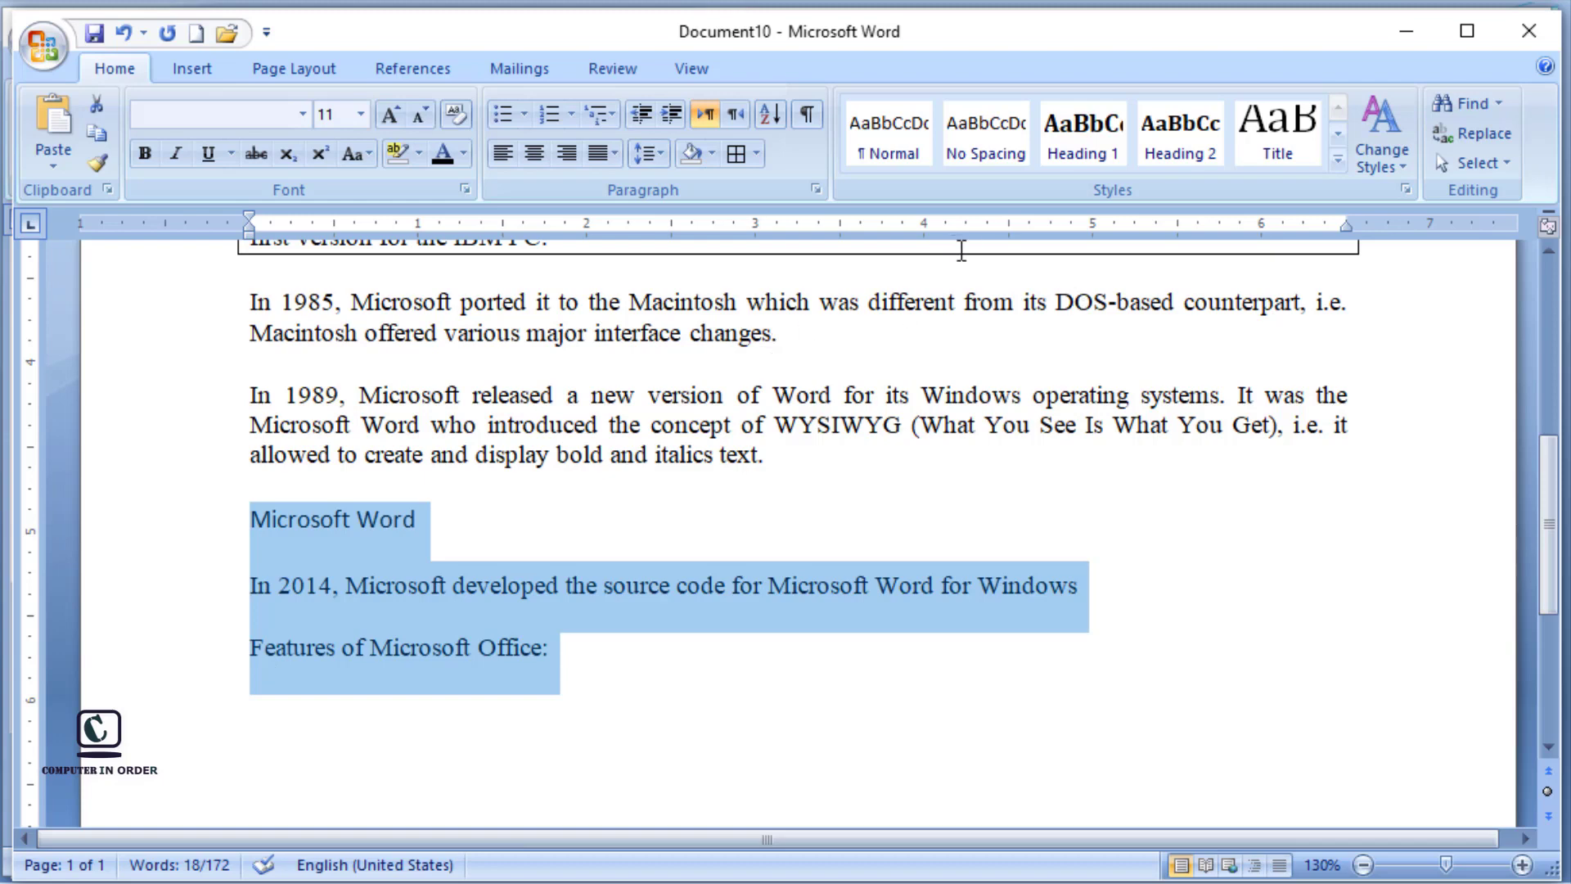
pyautogui.click(1288, 543)
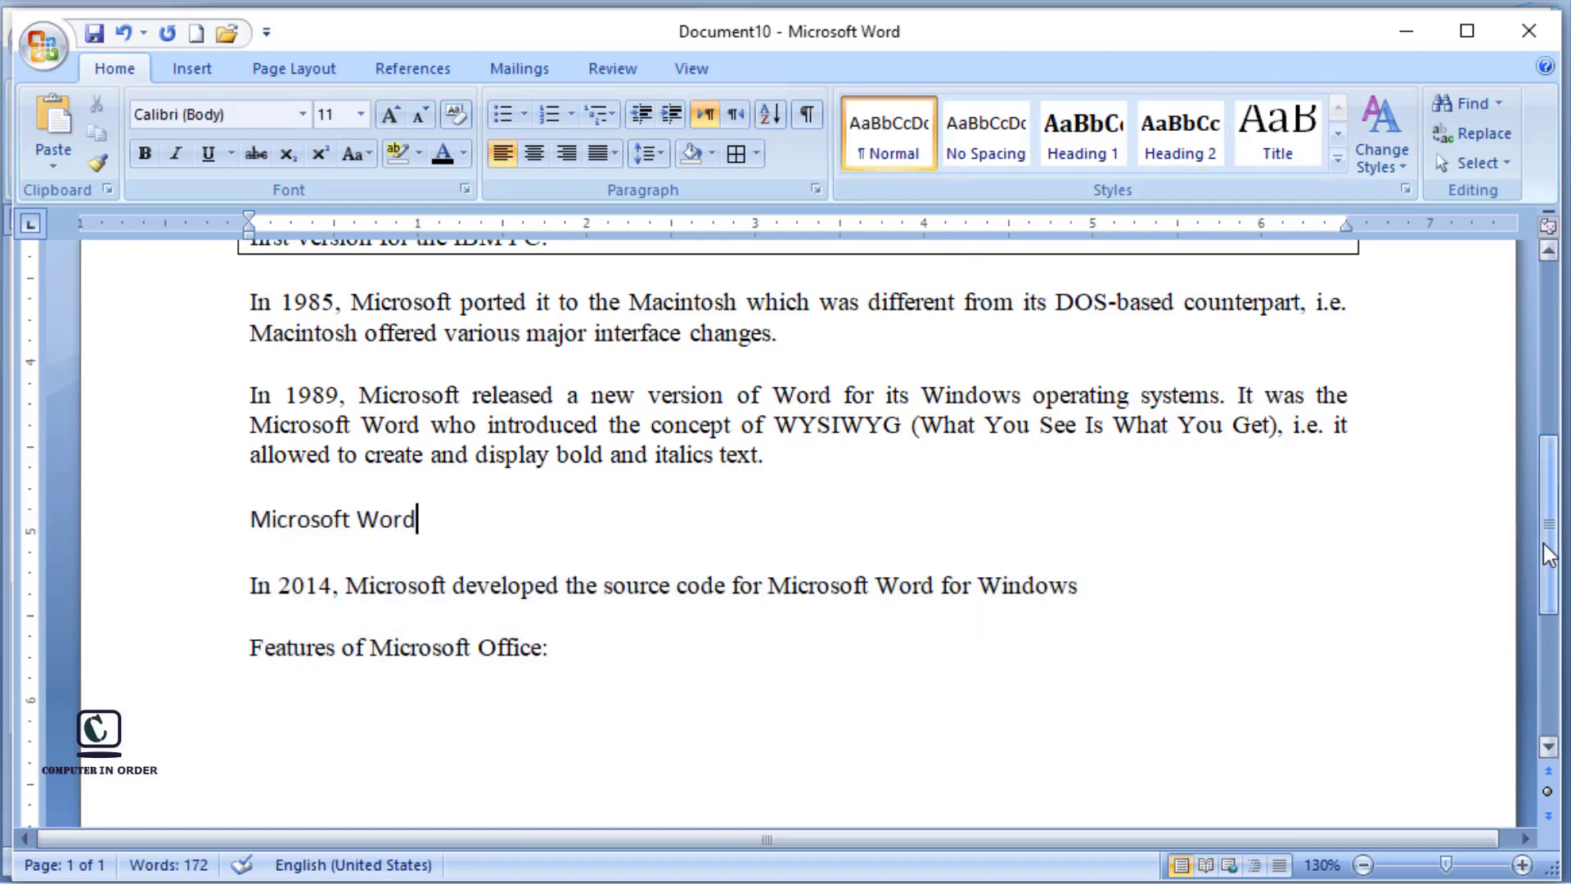
# Step: Apply the Normal style and then No Spacing to the text from the "Microsoft Word – Introduction" title through the introductory paragraph
pyautogui.moveTo(1545, 554); pyautogui.dragTo(1535, 355)
pyautogui.click(1195, 352)
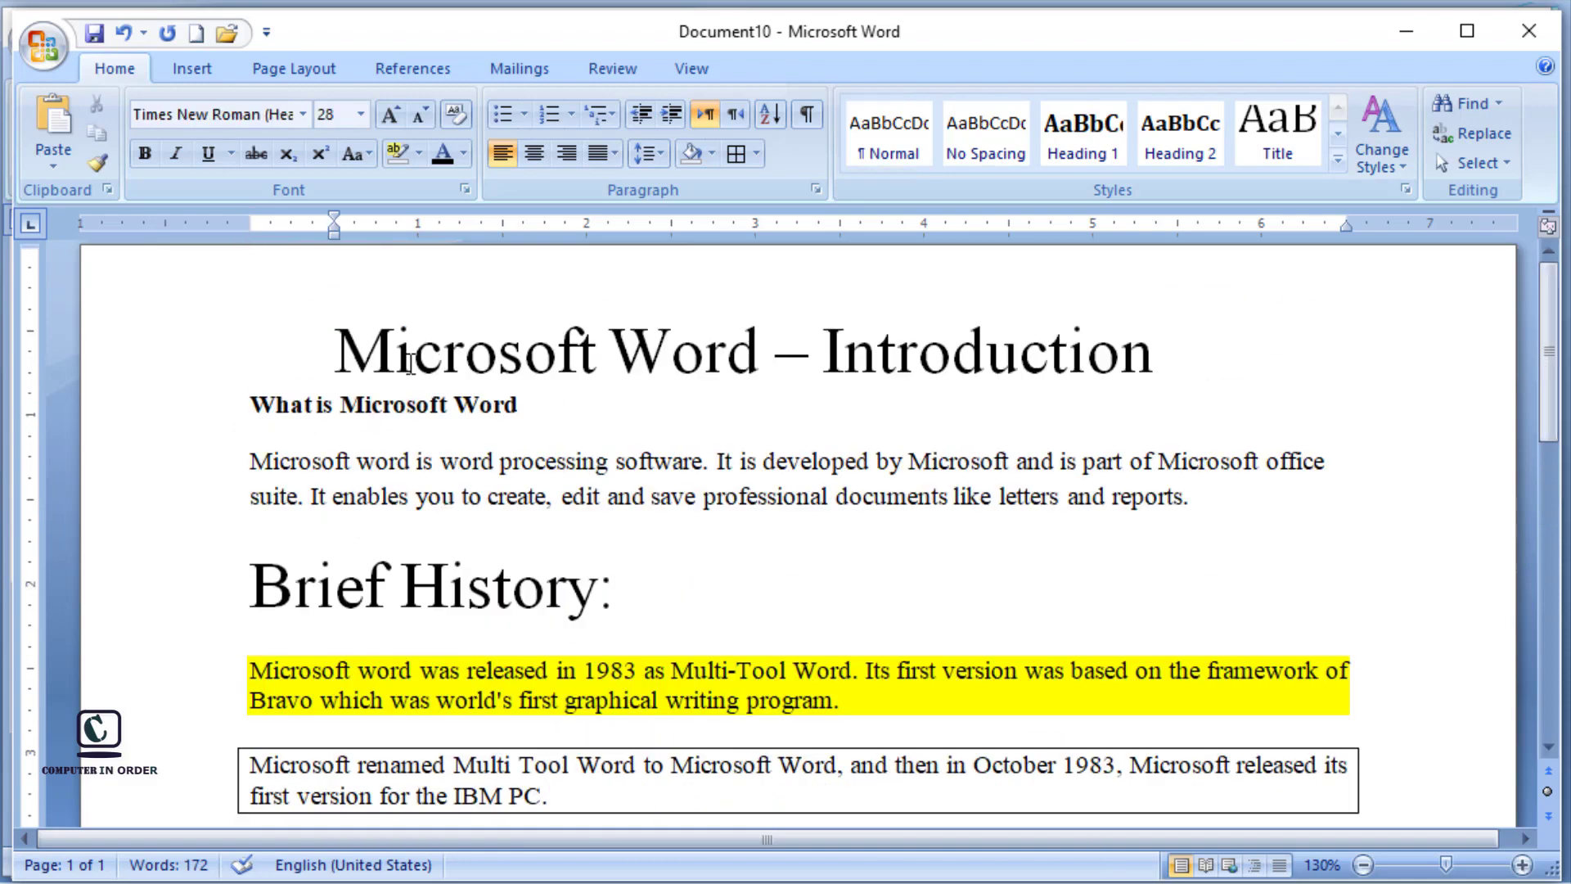
pyautogui.moveTo(334, 352); pyautogui.dragTo(1262, 529)
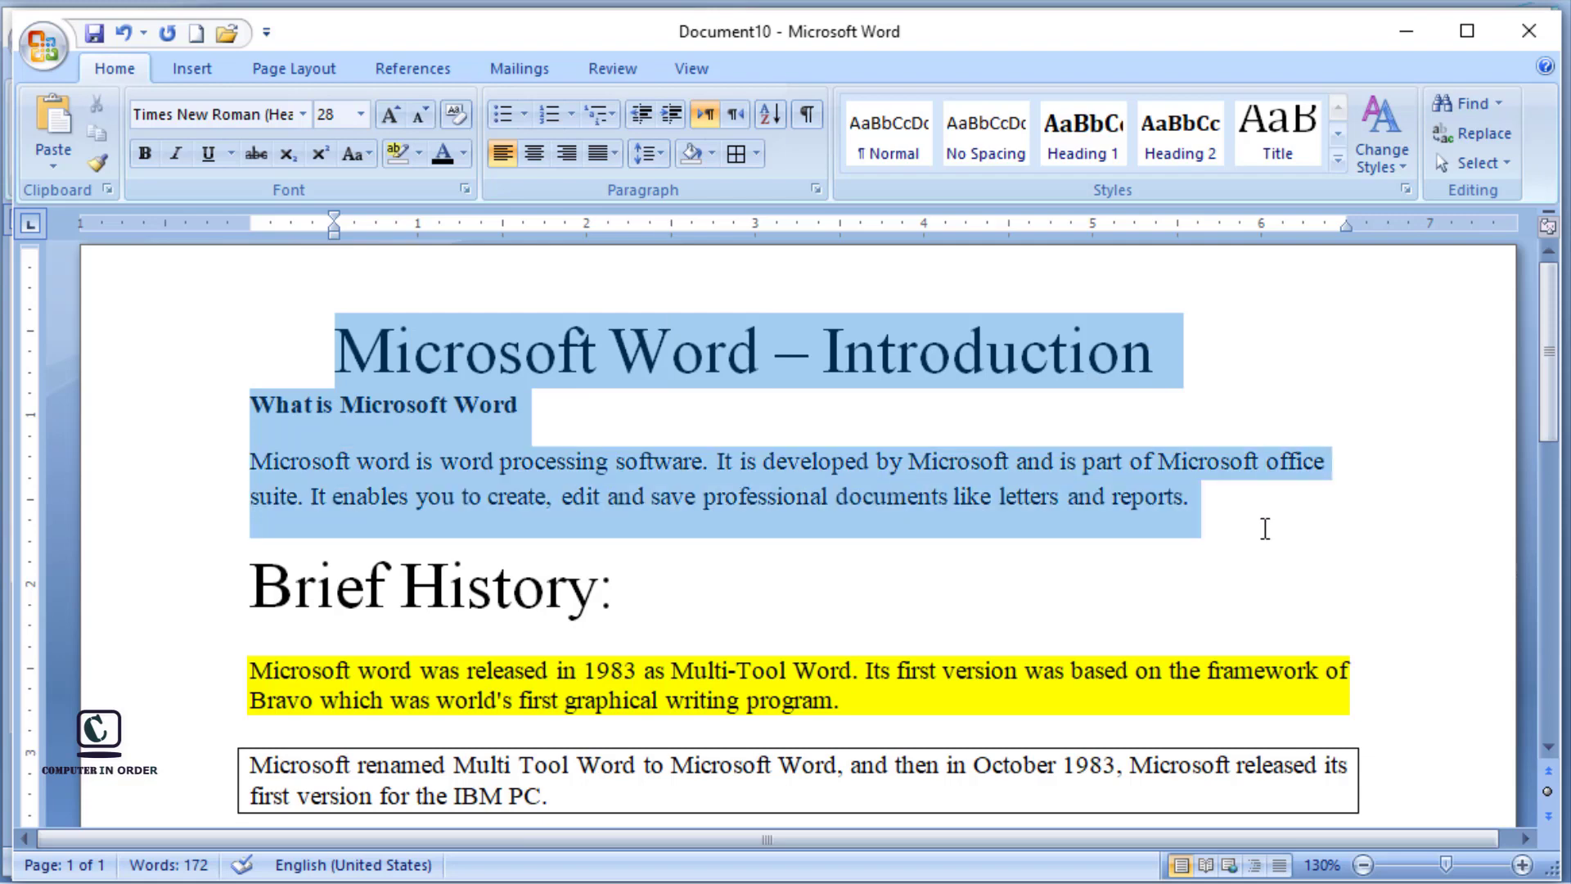
pyautogui.click(880, 153)
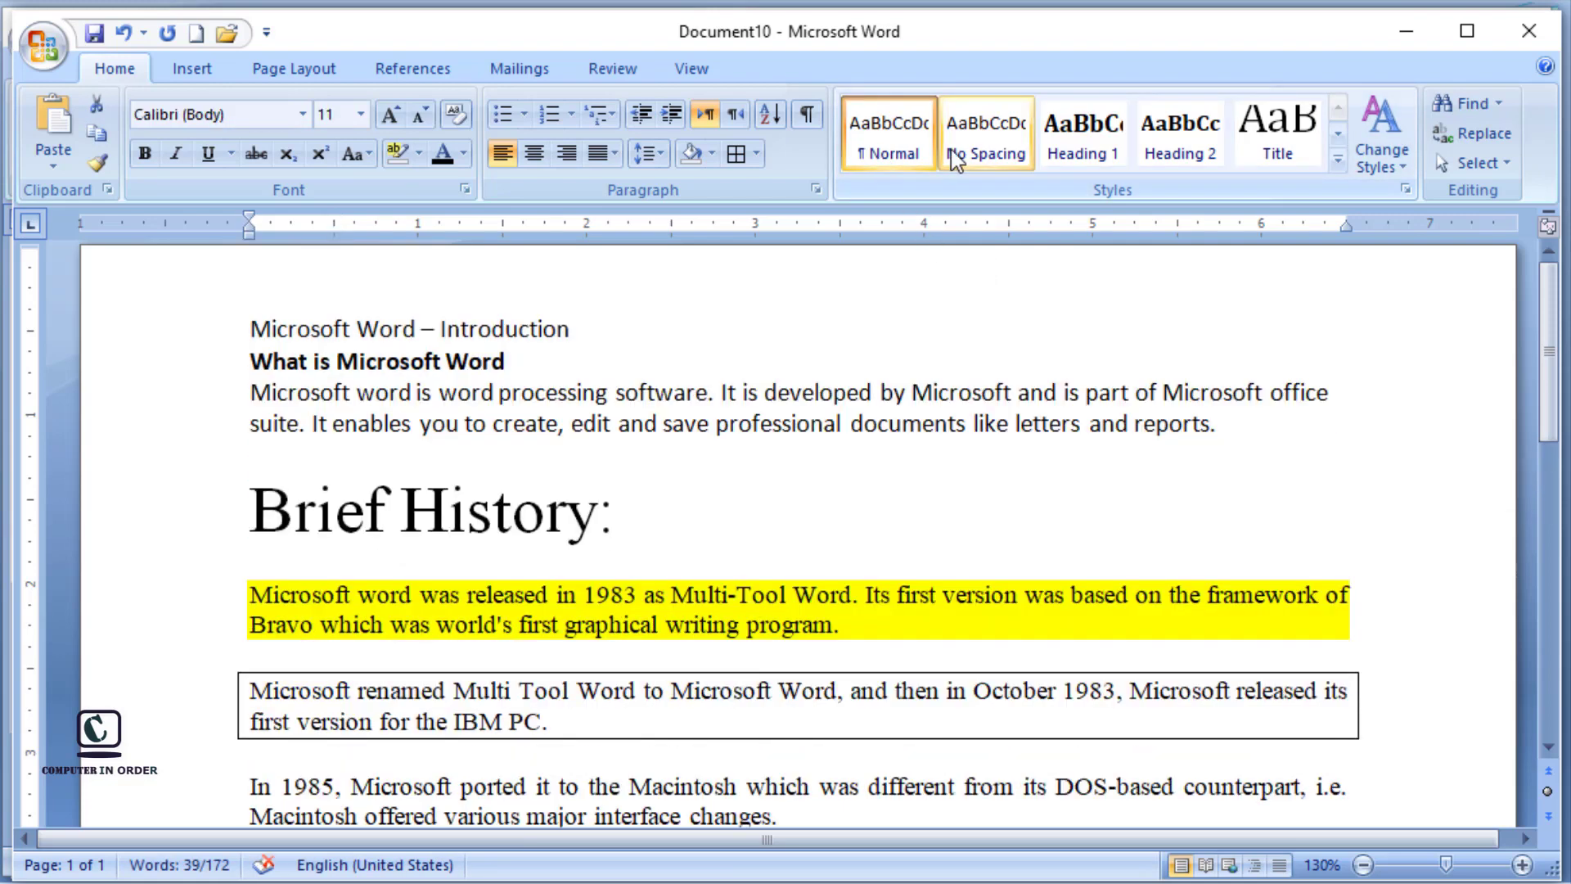
pyautogui.click(954, 158)
# Step: Try the Heading 1, Heading 2 and Heading 3 styles in turn on the selected title and introduction text
pyautogui.click(1101, 149)
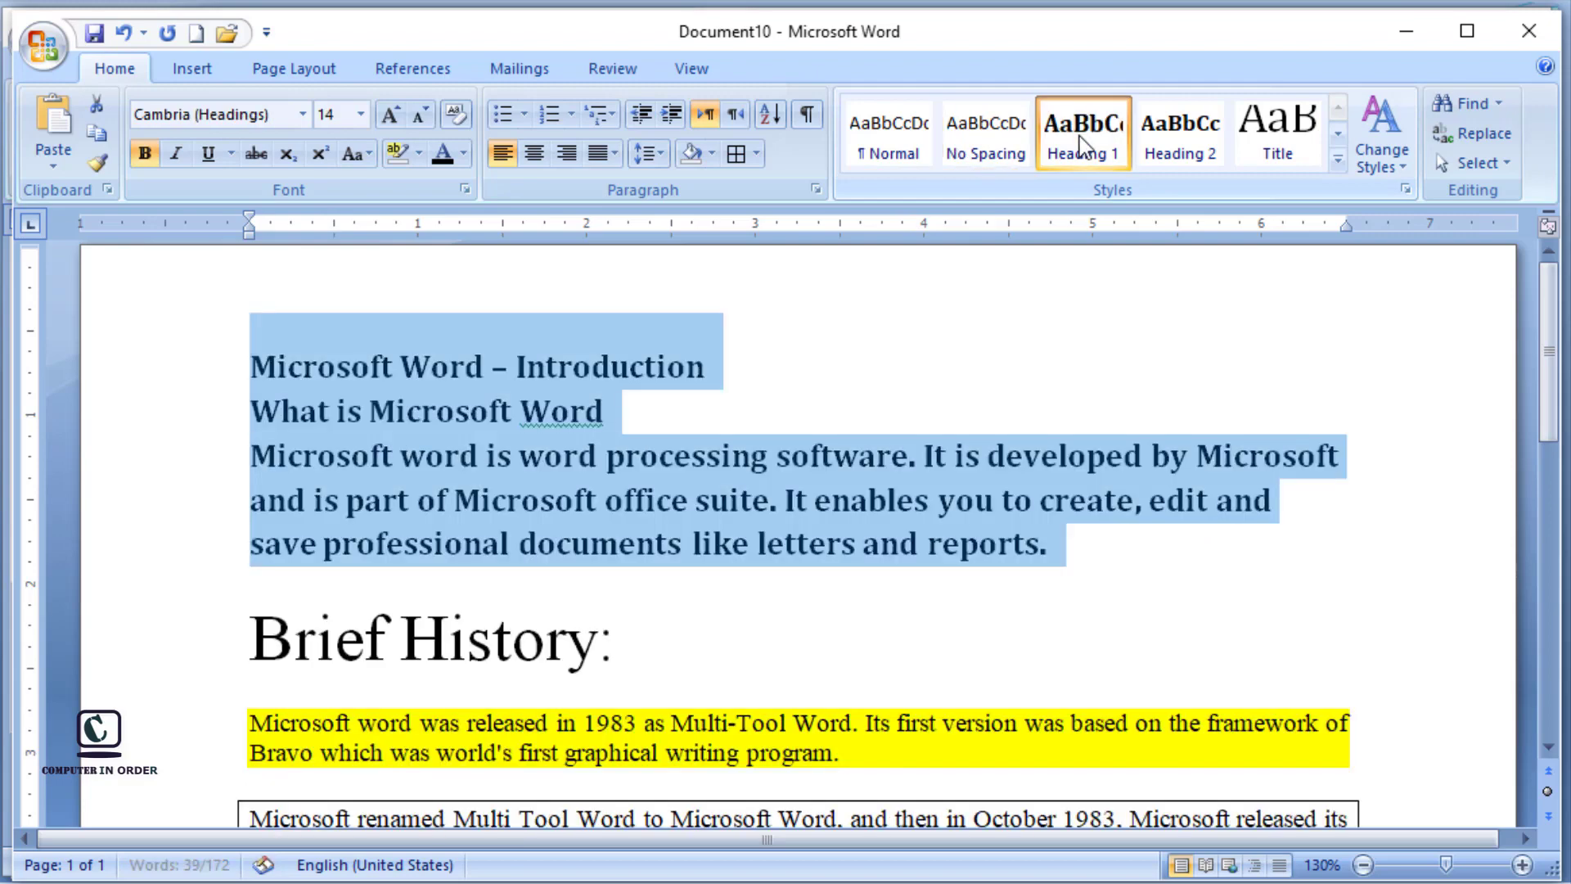
pyautogui.click(1186, 136)
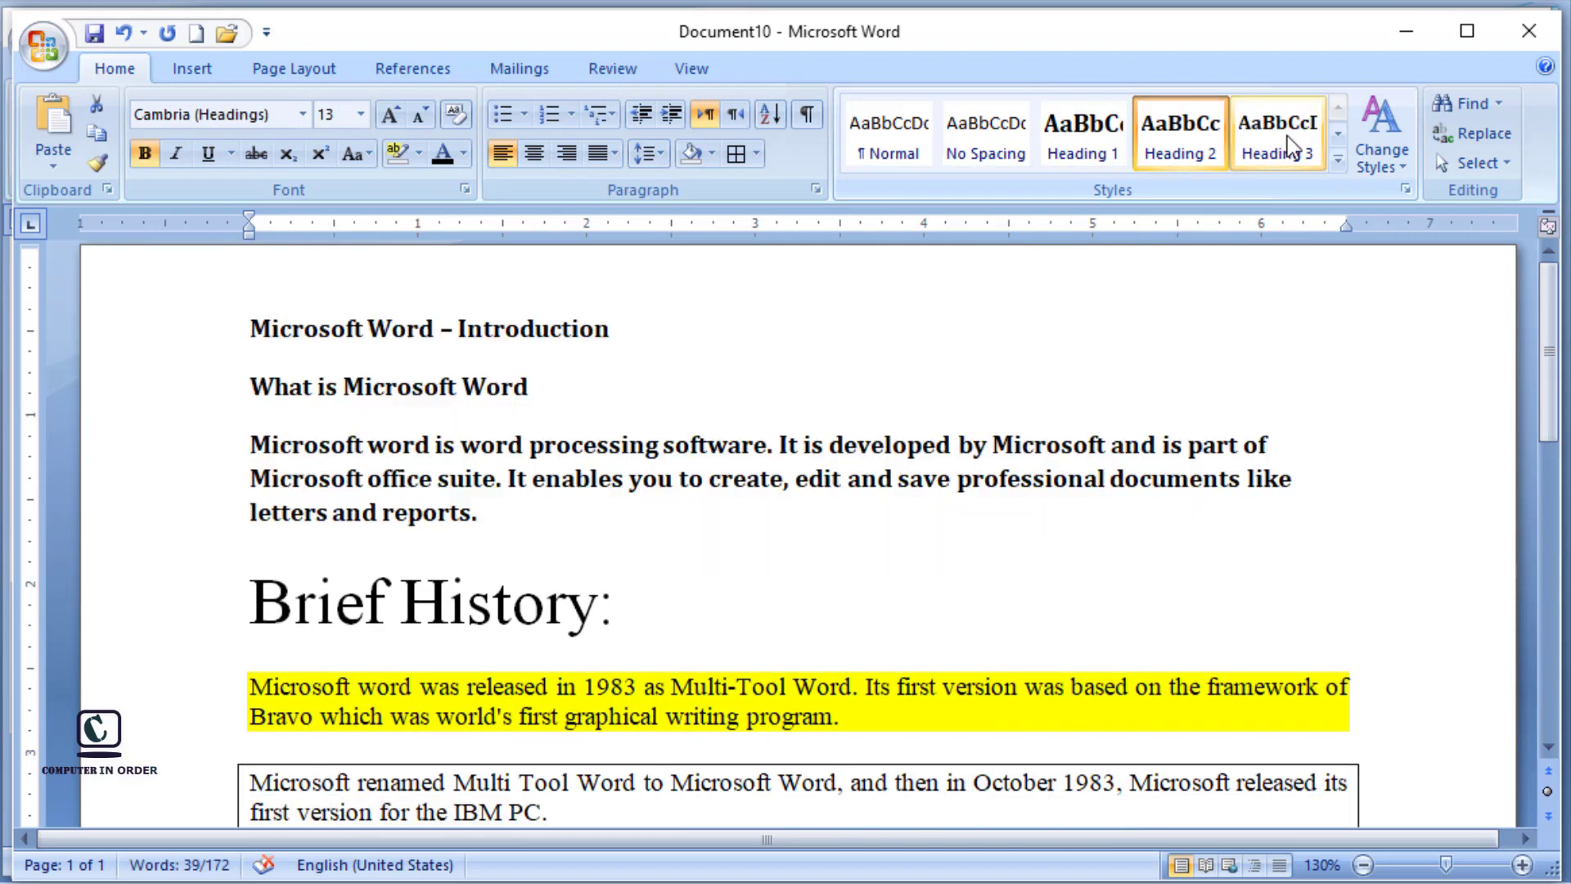
pyautogui.click(1291, 148)
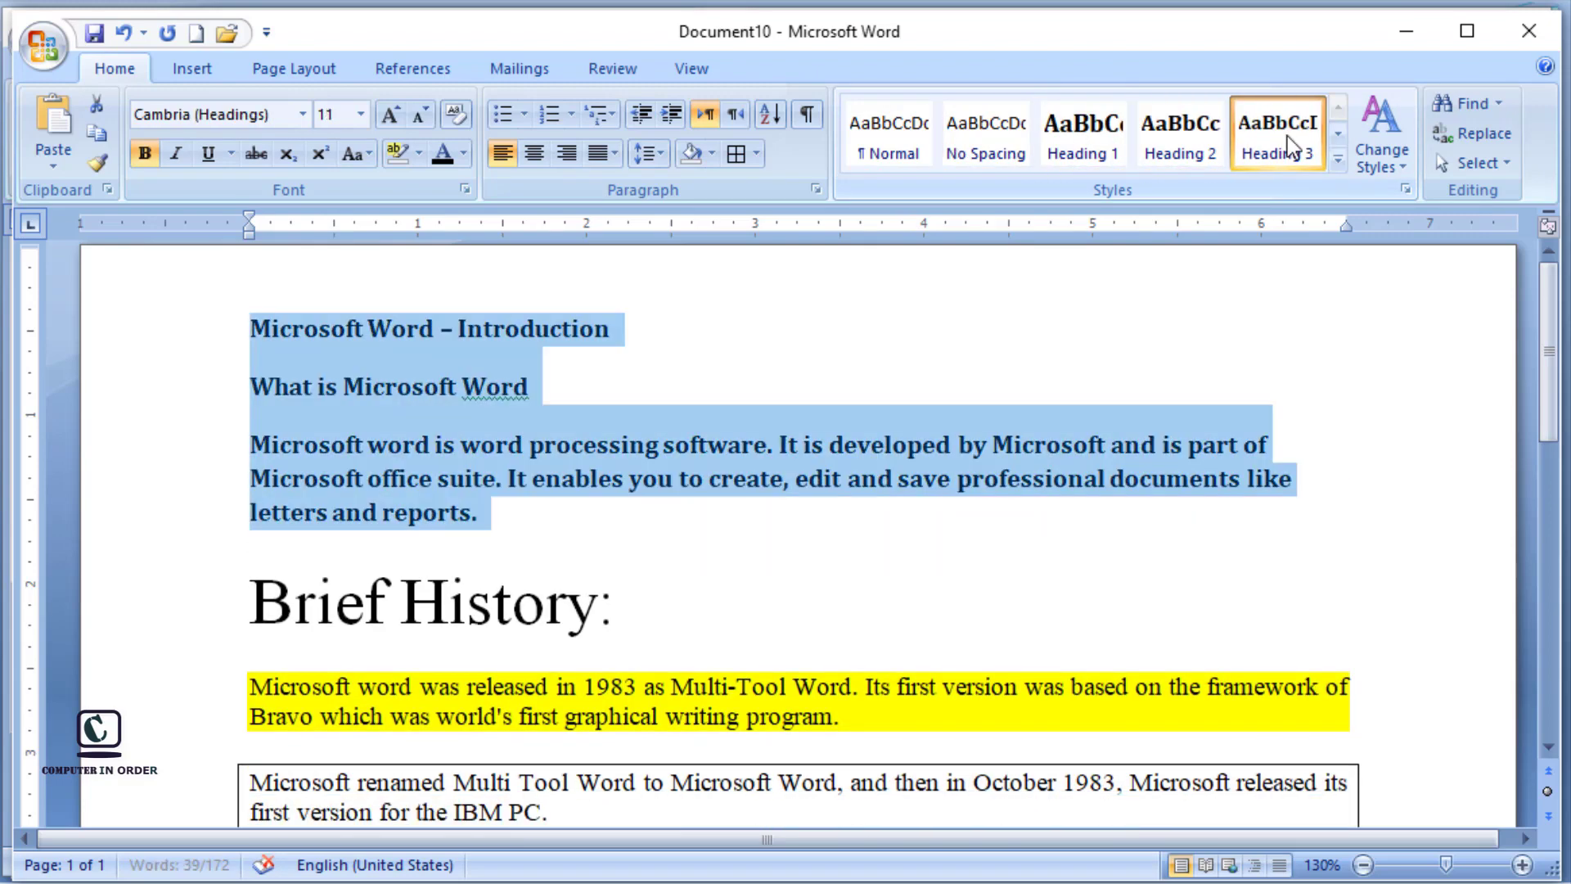
# Step: Set the selected title and introduction text to the No Spacing style from the full set of quick styles
pyautogui.click(1337, 164)
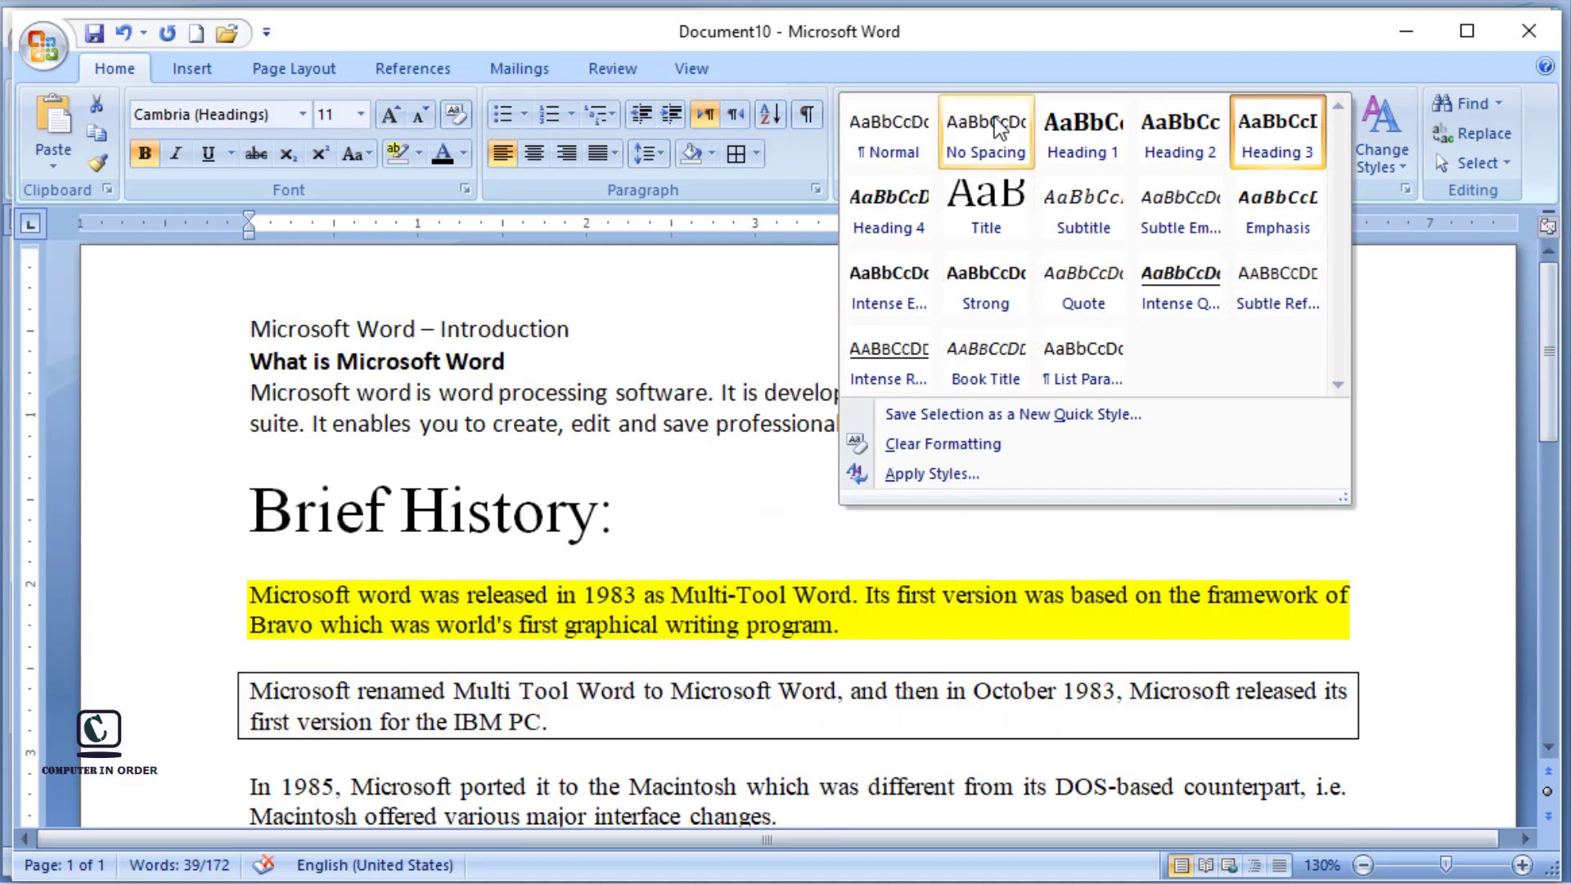
pyautogui.click(1000, 122)
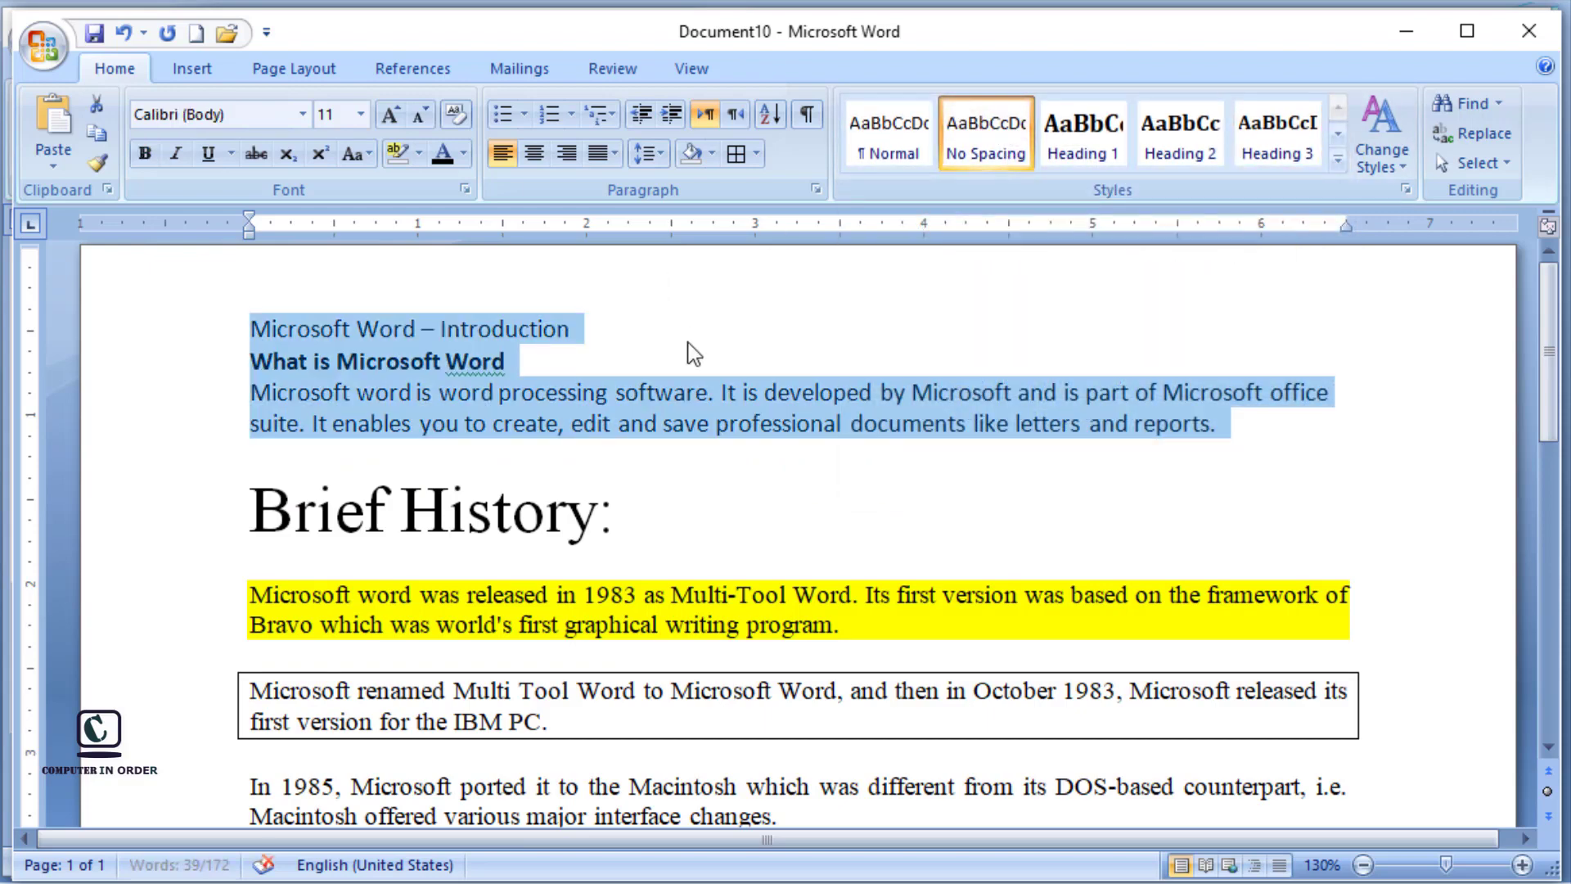